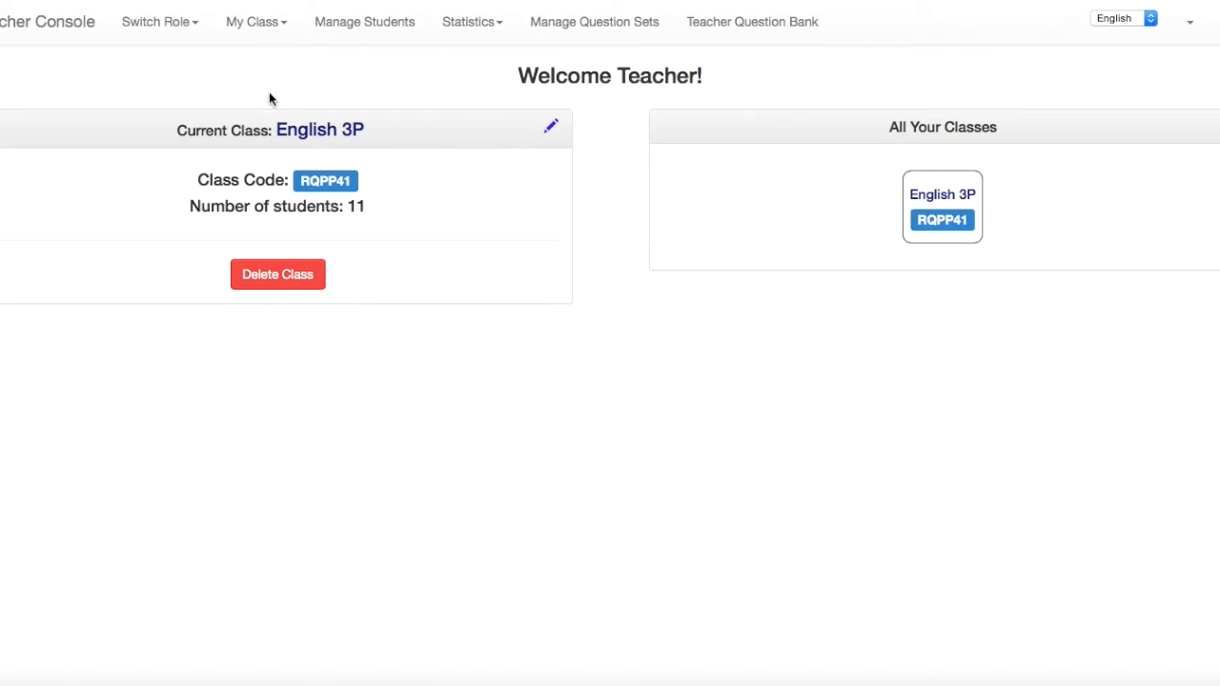
click(268, 31)
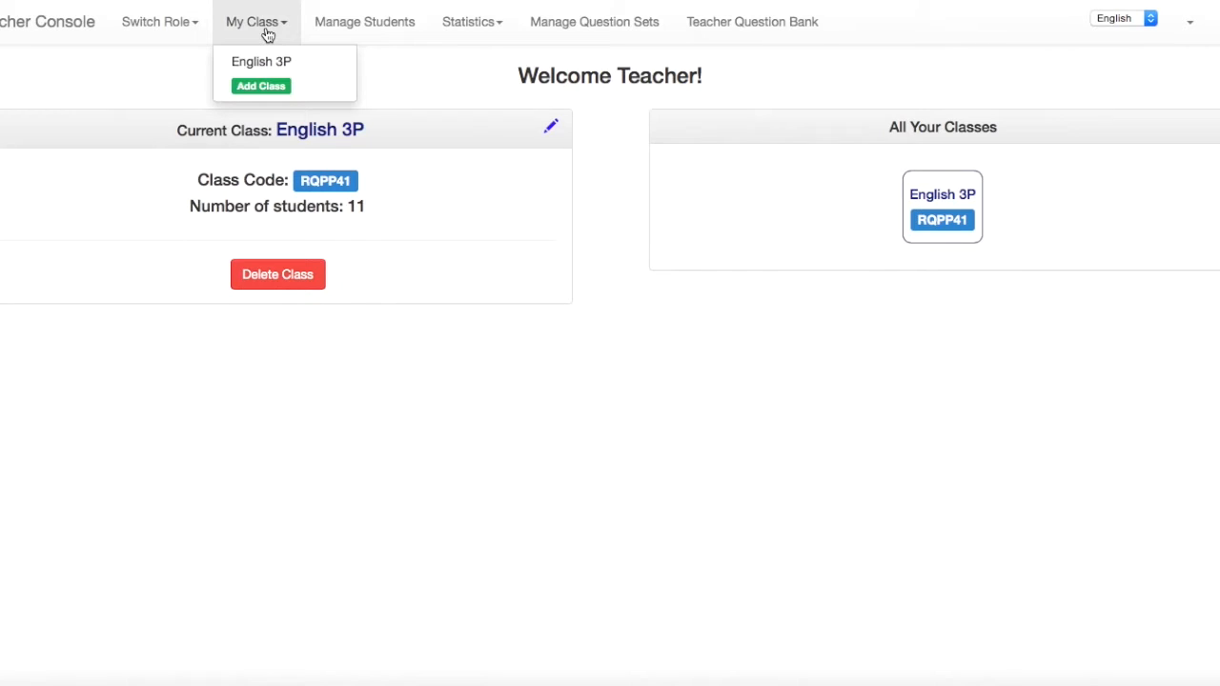
click(263, 86)
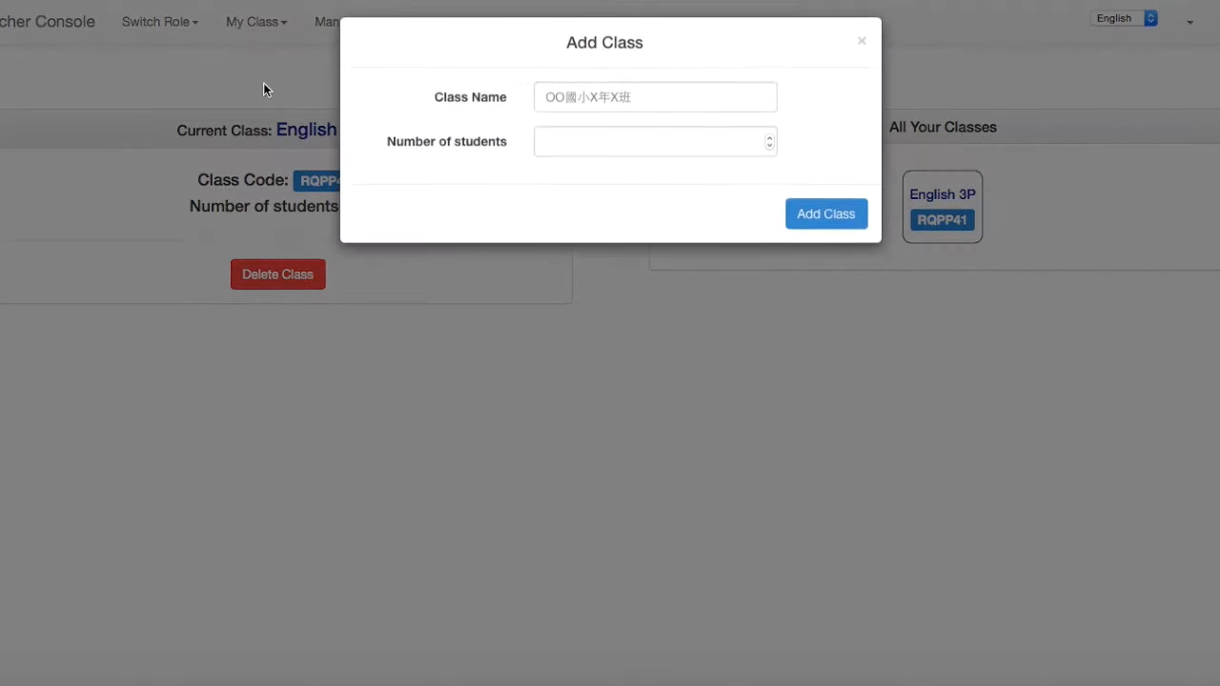
click(562, 106)
text(CLASS NAME)
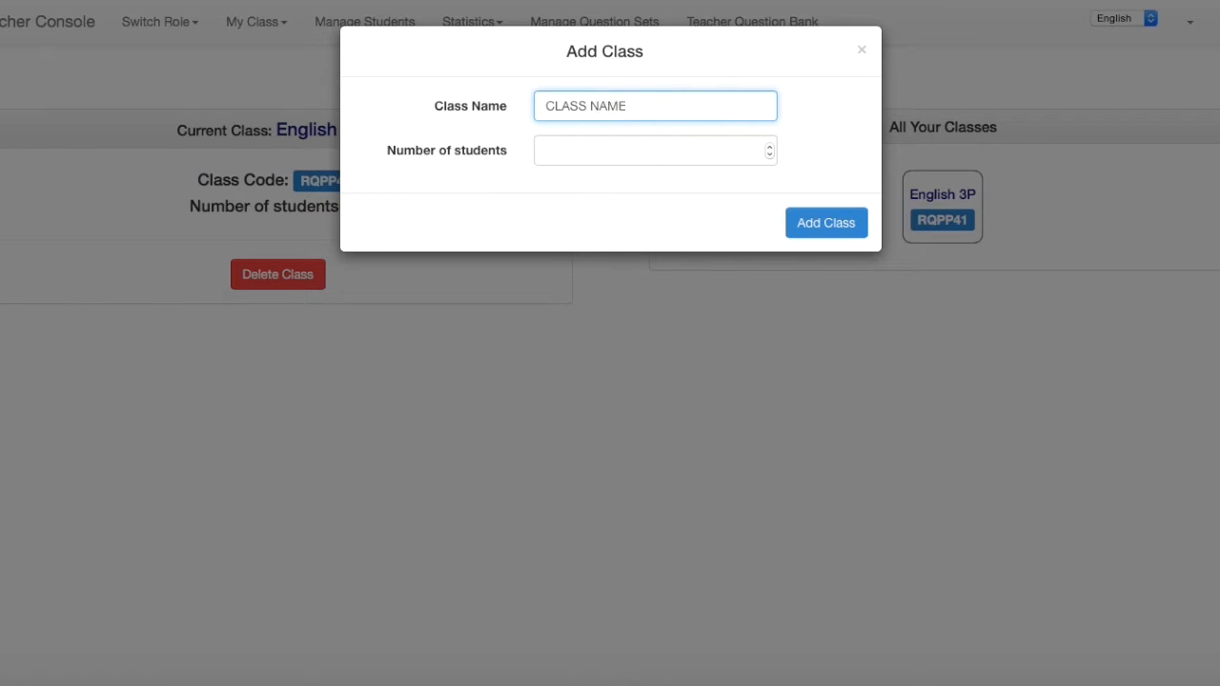
click(614, 149)
text(23)
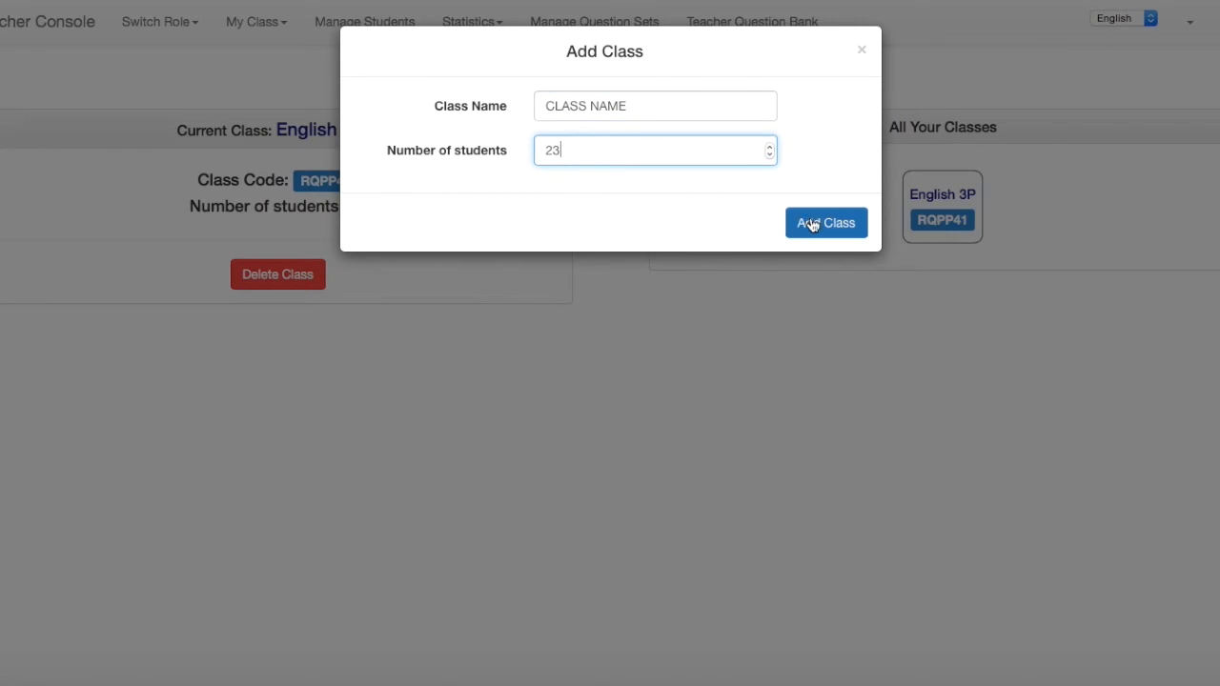
click(862, 51)
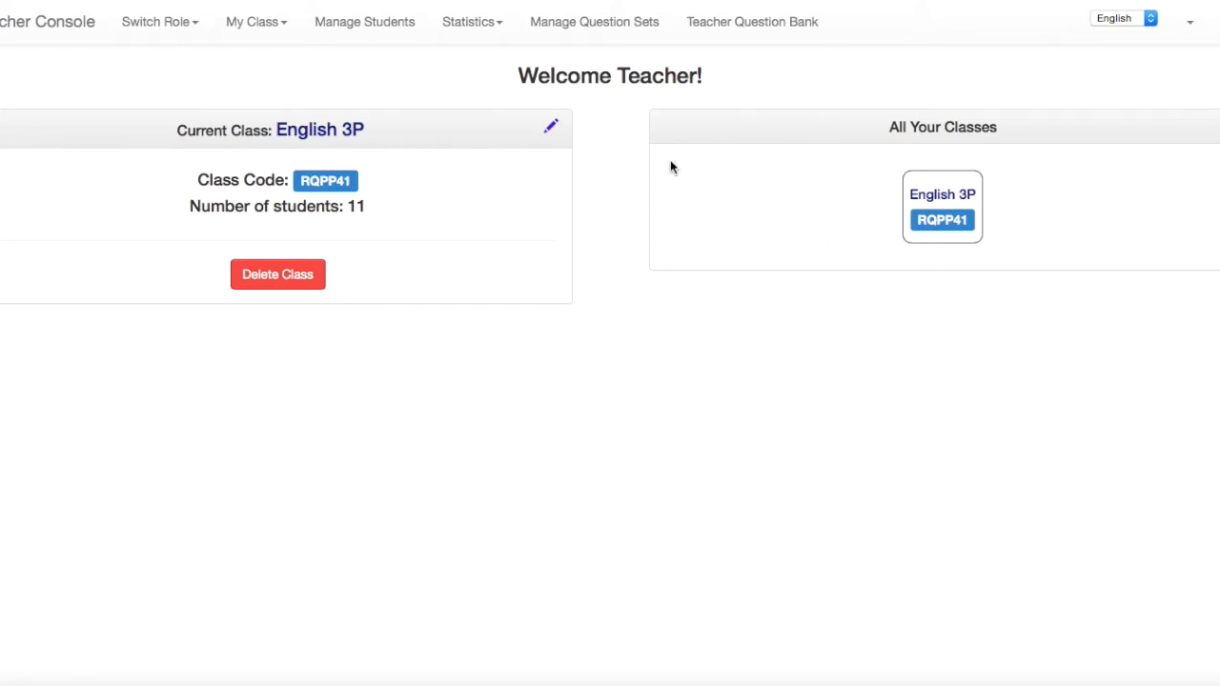
Redistribute the Group_5 students in the class's group status: two to Group_4 and one each to Group_1, Group_2 and Group_3.
click(384, 28)
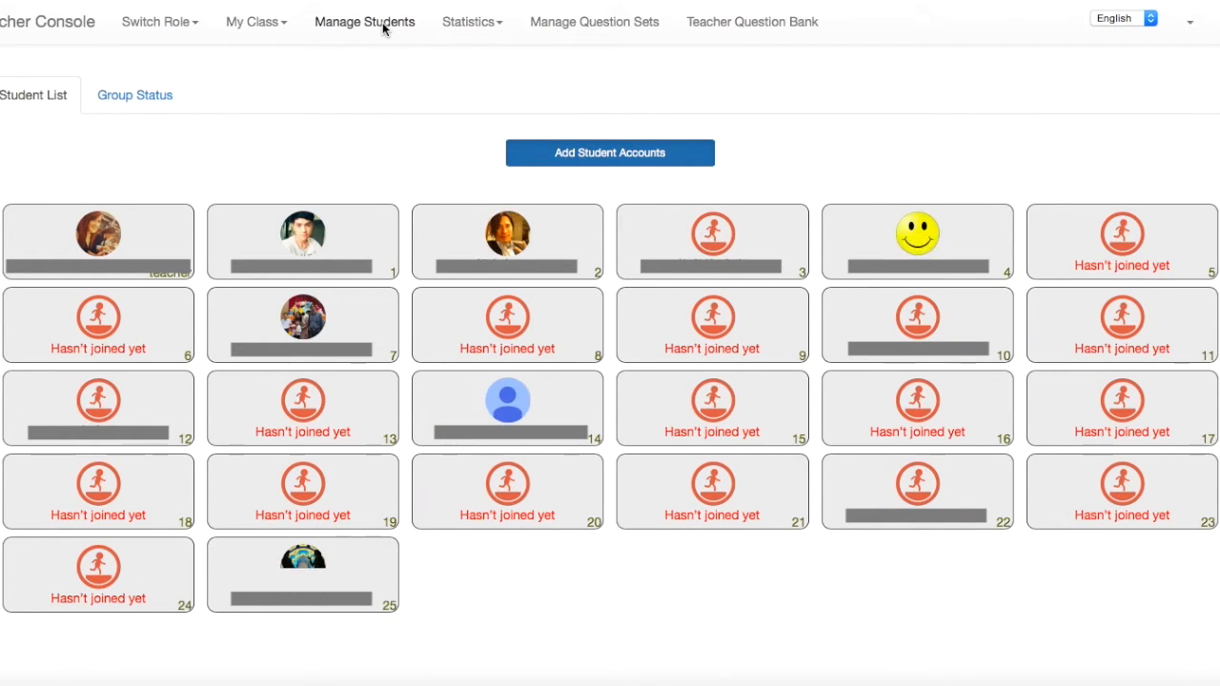
click(118, 94)
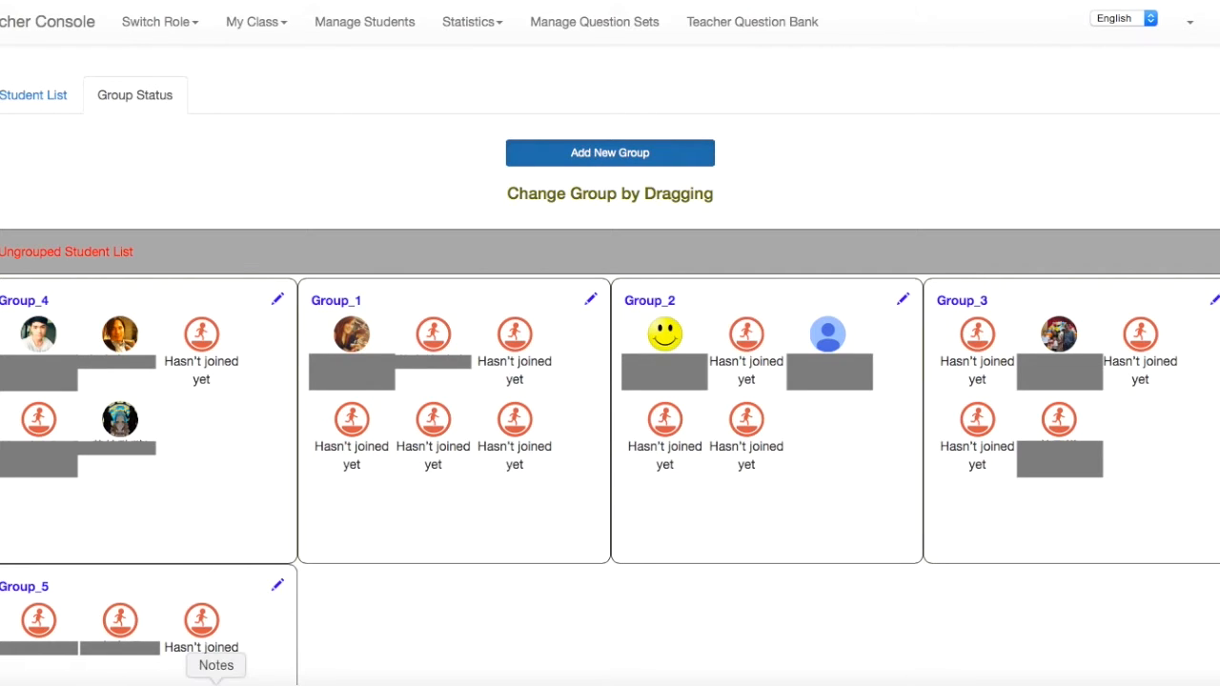
drag(201, 623, 210, 470)
drag(197, 618, 335, 509)
drag(124, 629, 689, 501)
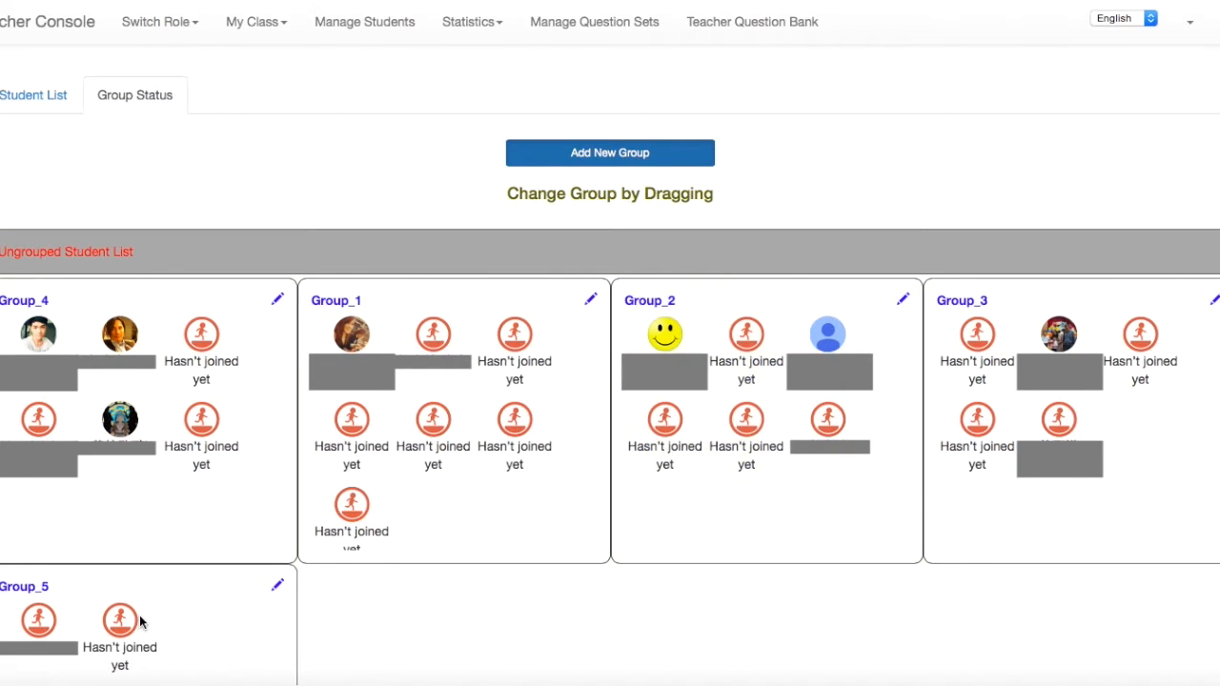
drag(133, 622, 950, 482)
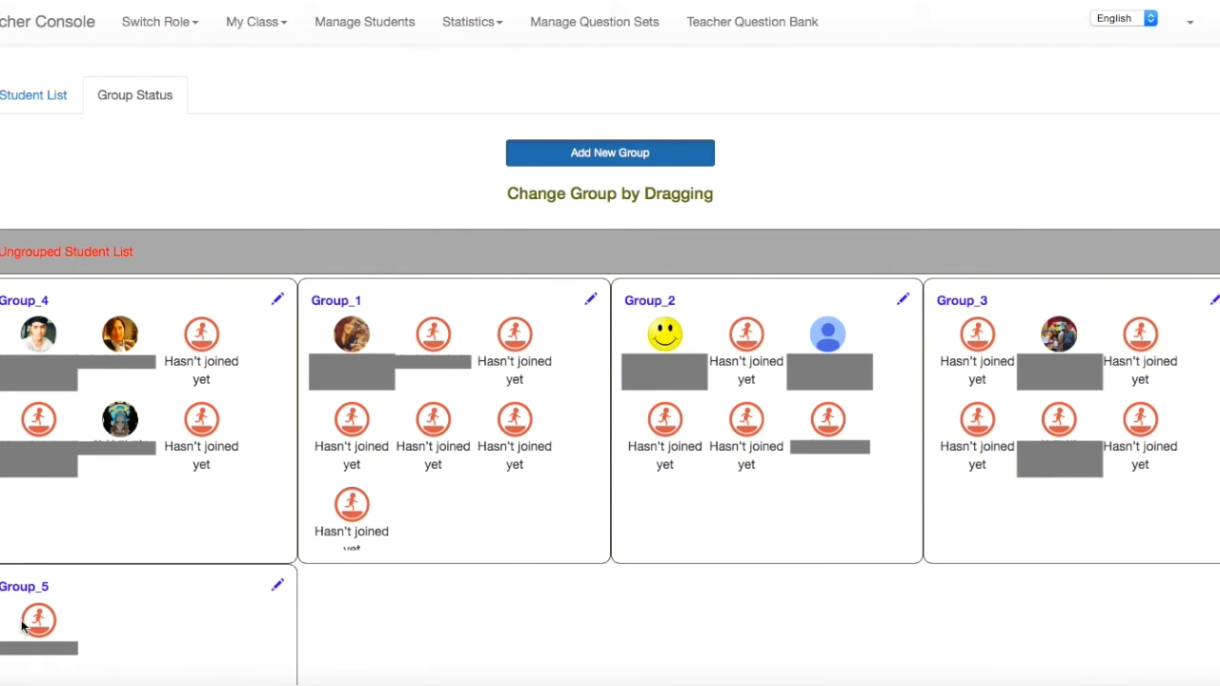
drag(42, 624, 136, 524)
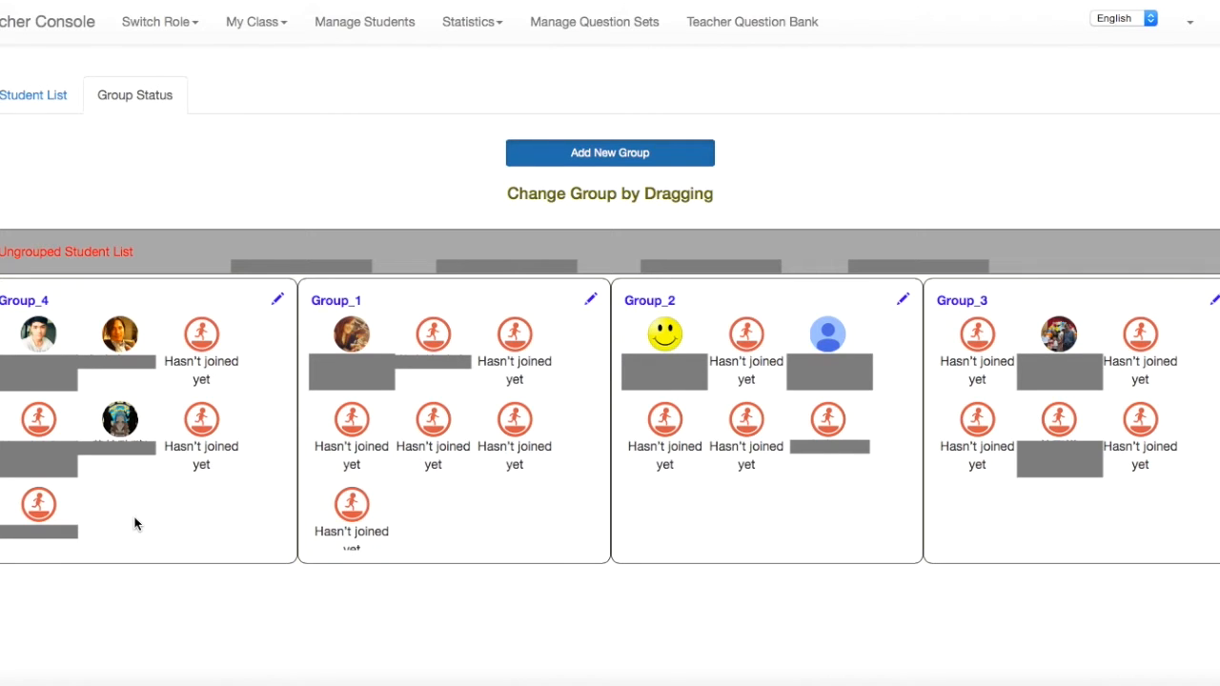
View the overview of the Grammar Tasks question set and start creating a new question set.
click(614, 26)
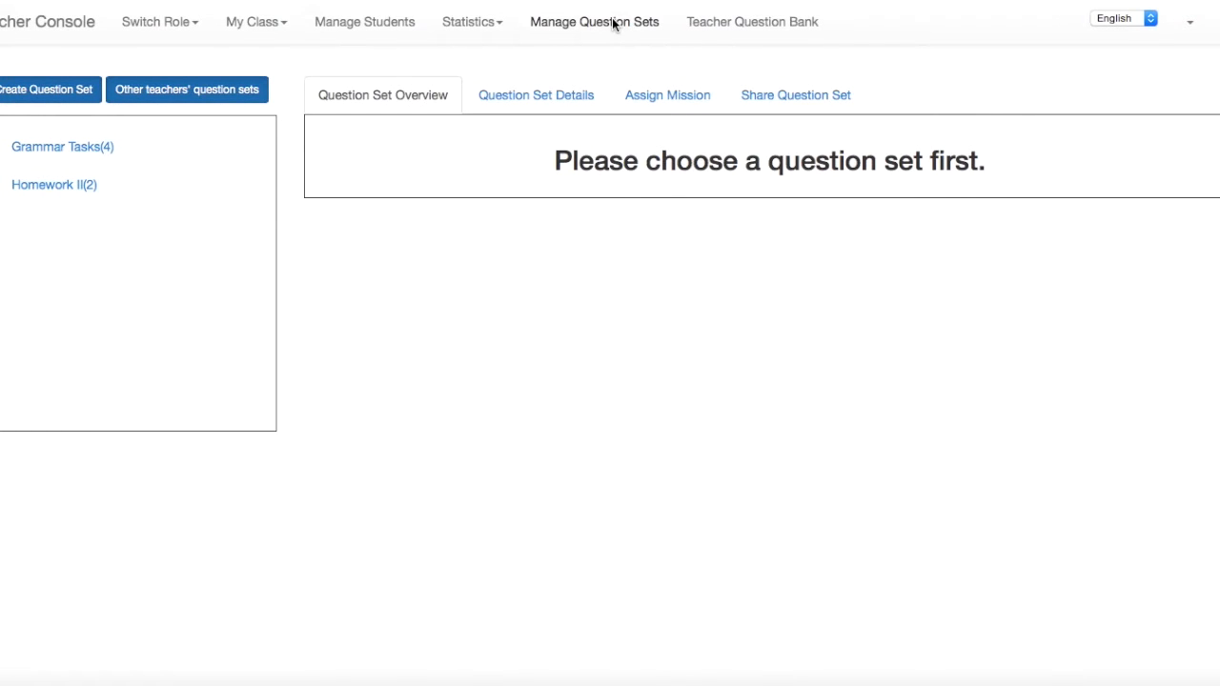
click(92, 158)
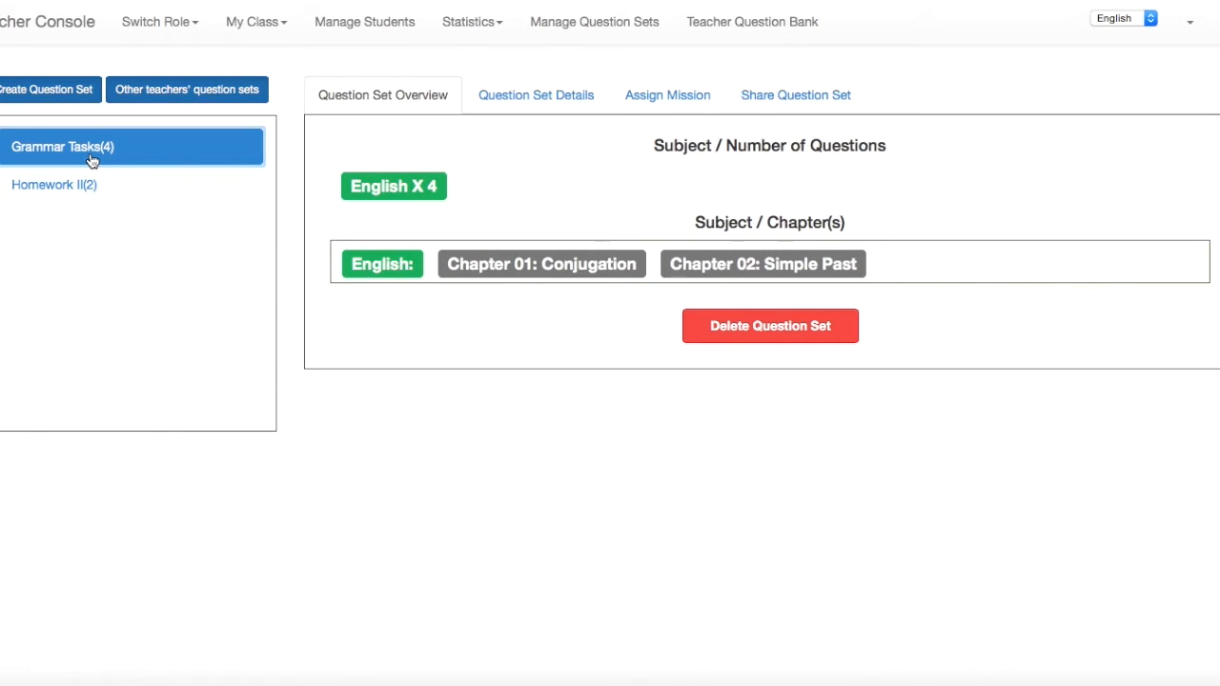
click(67, 96)
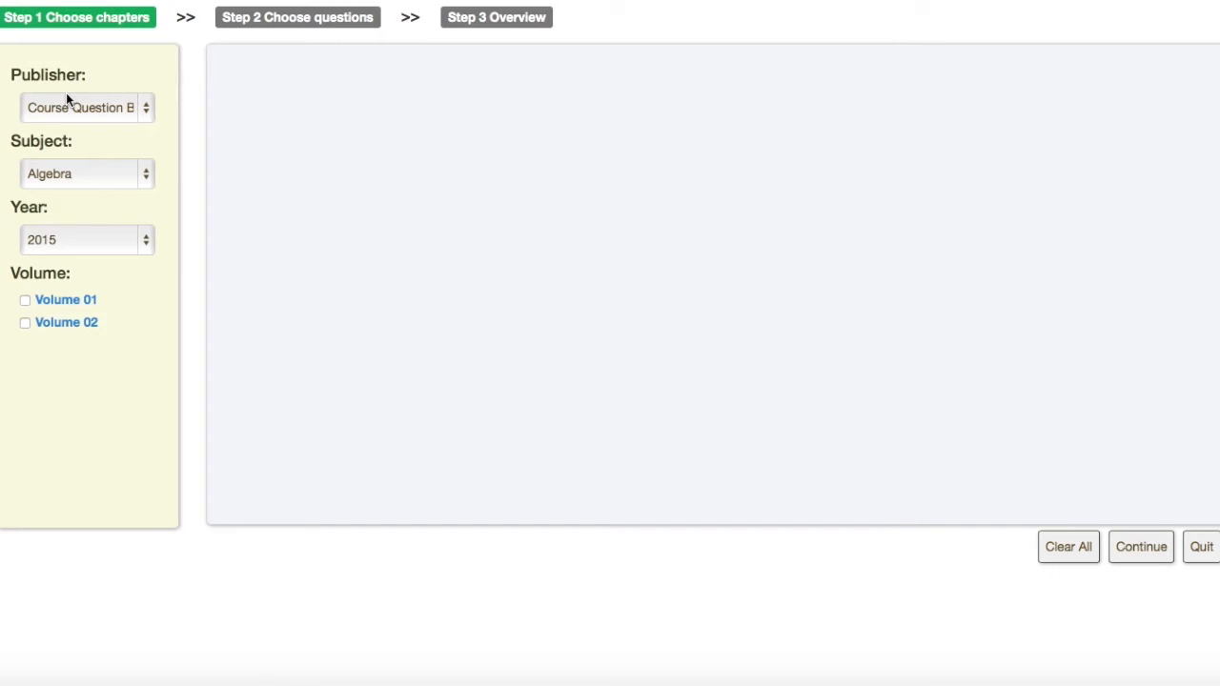
Select Chapter 01 from Volume 01 of the Peer Review Question Bank for the new question set.
click(84, 107)
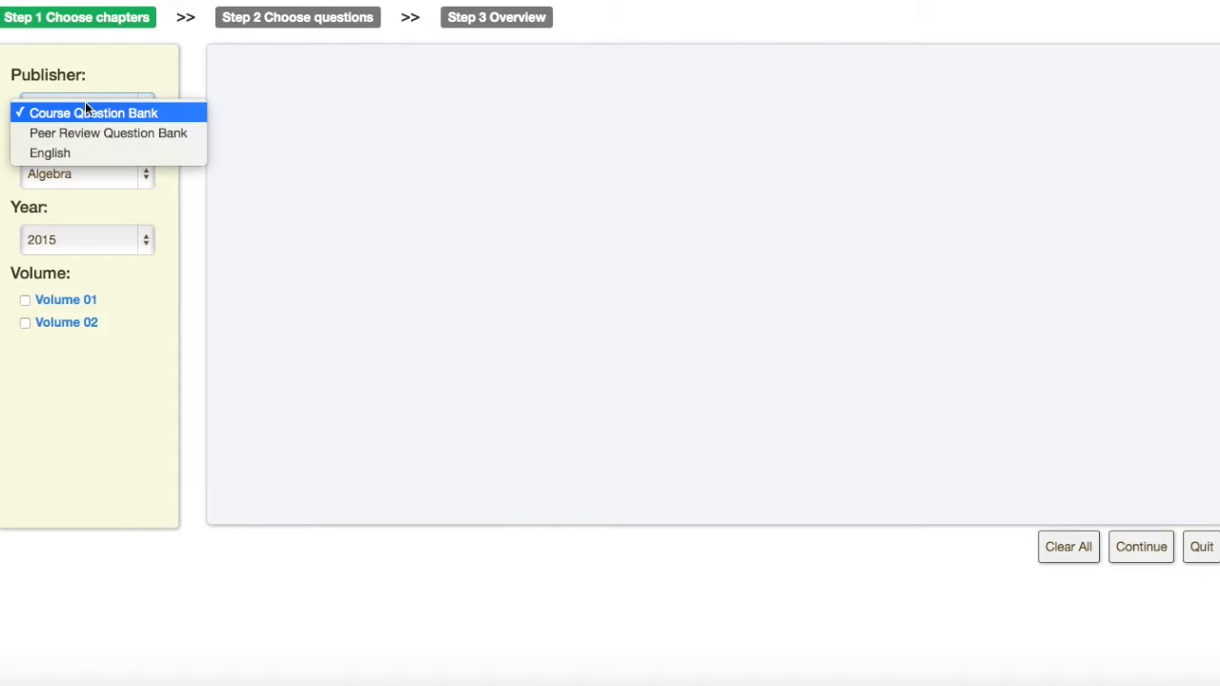
click(85, 111)
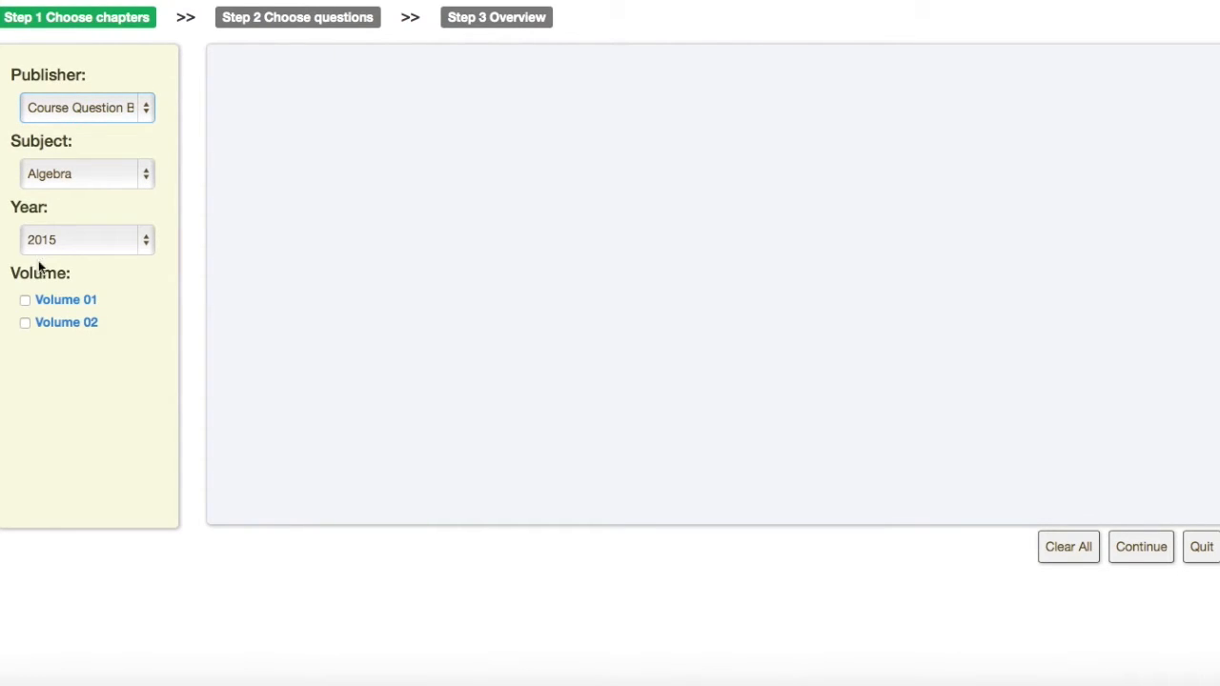
click(79, 122)
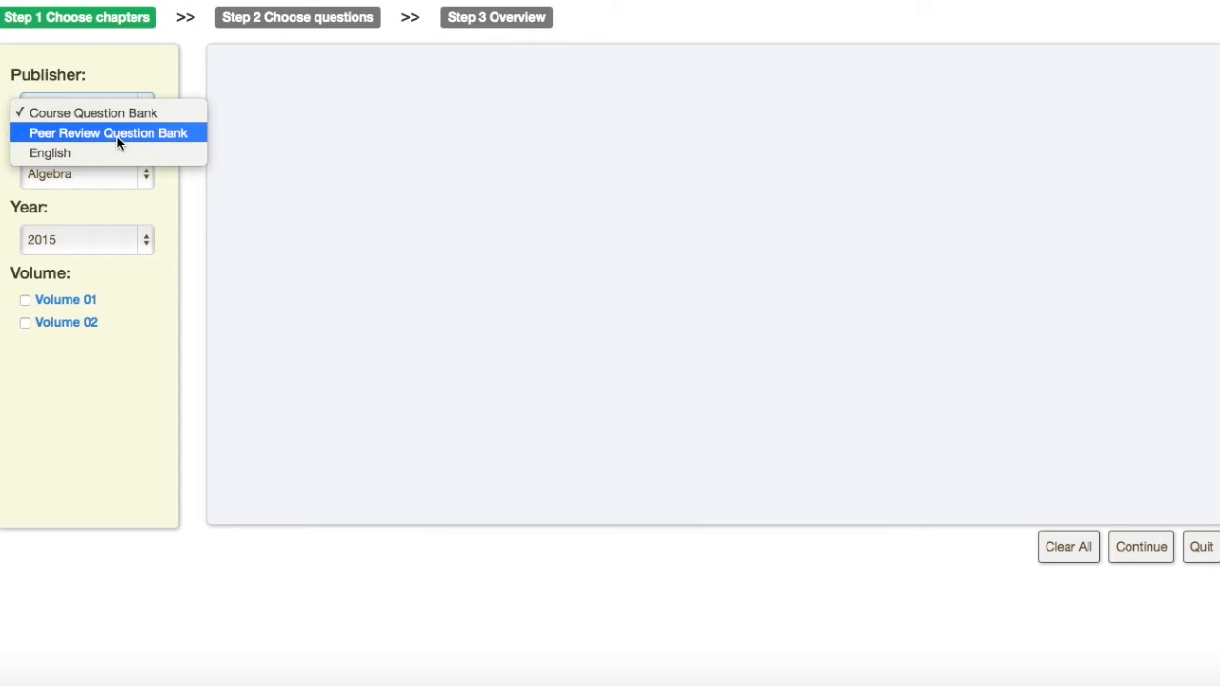
click(118, 141)
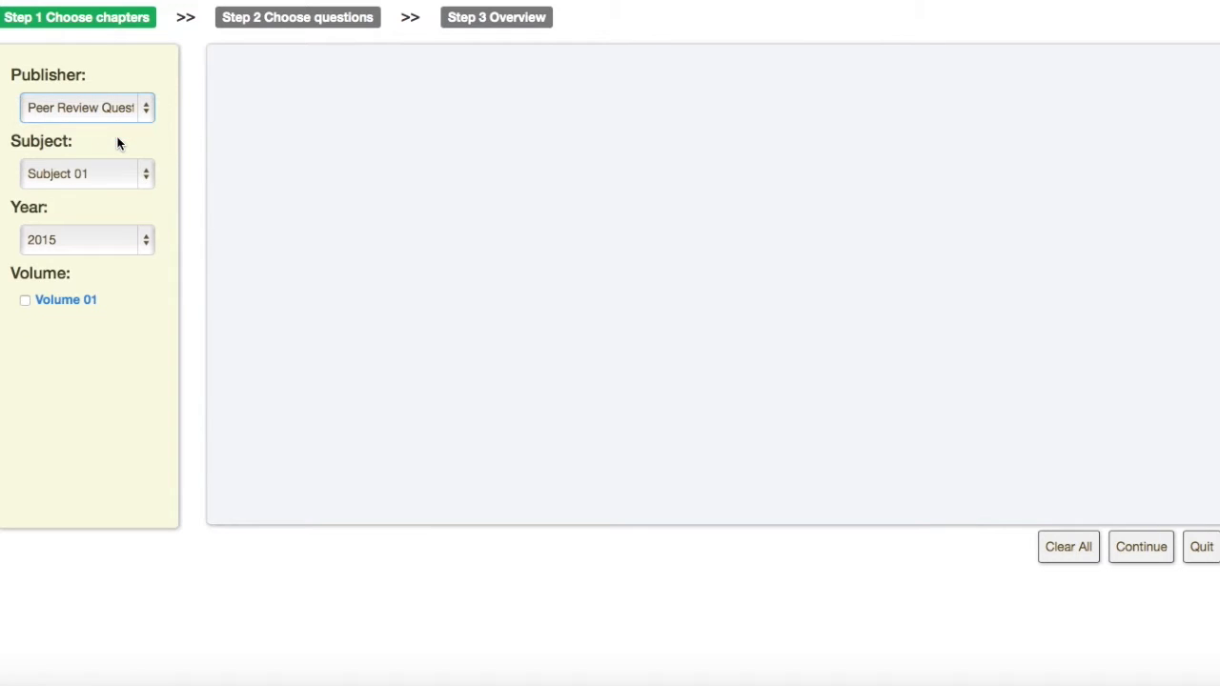
click(33, 299)
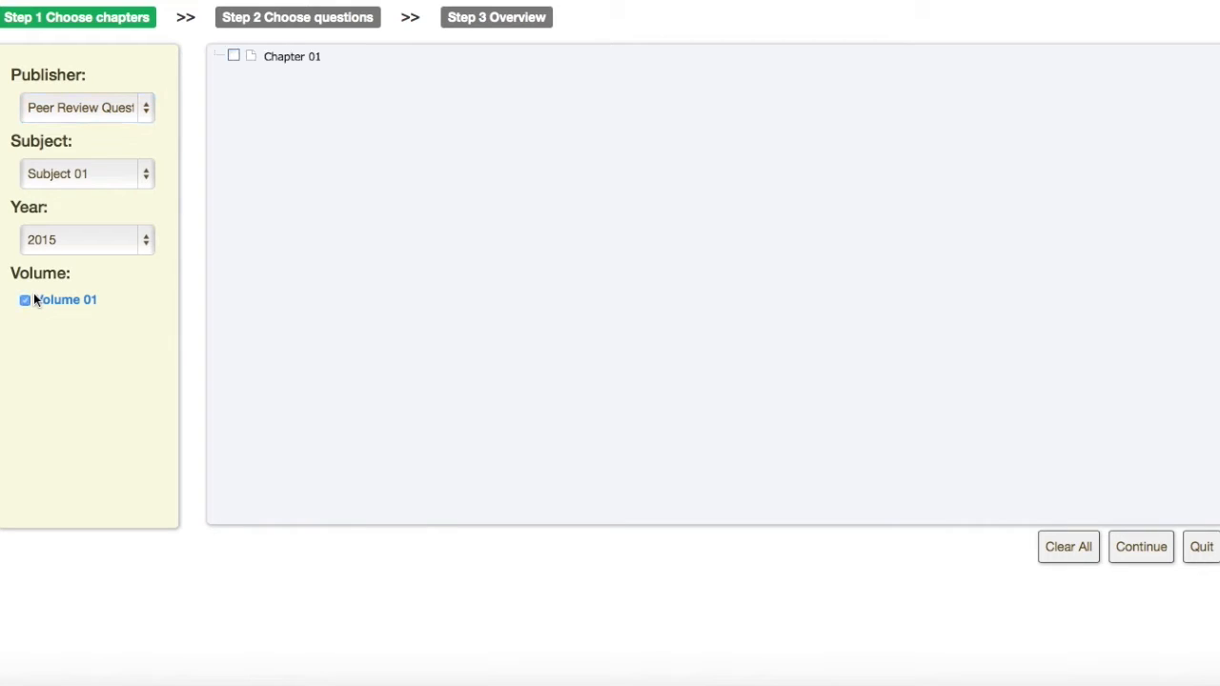
click(228, 57)
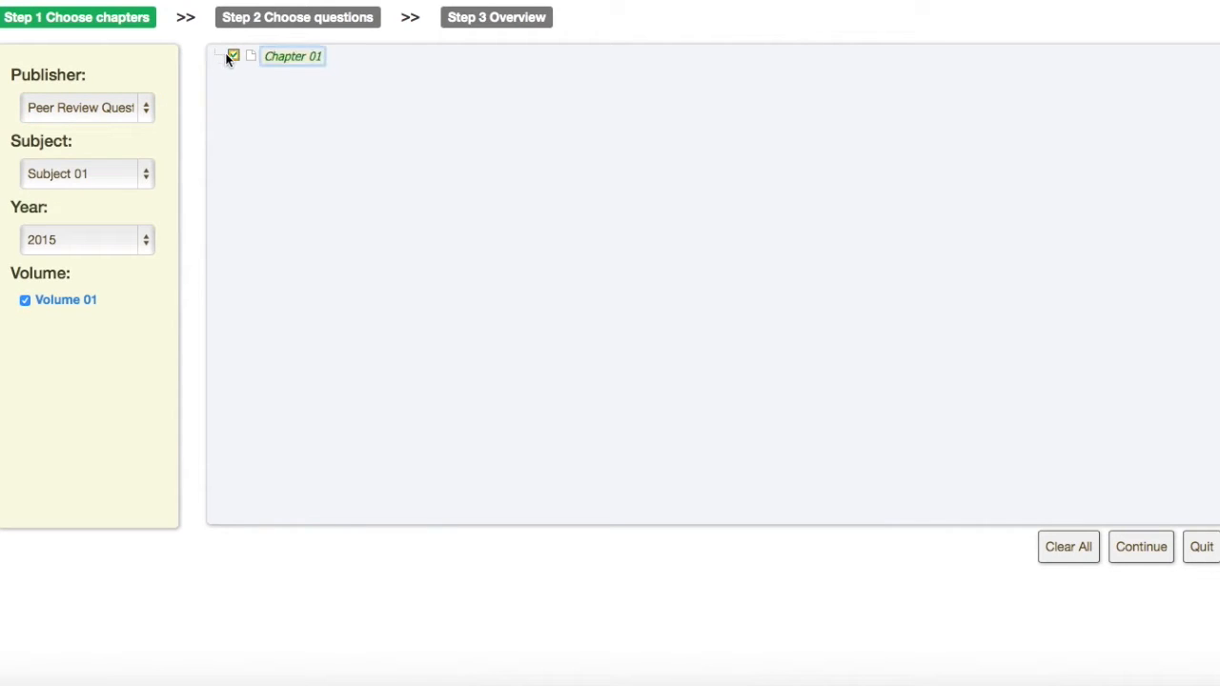
Choose the English publisher and its 5th grade volume, and include the Conjugation, Simple Past and How are you chapters.
click(87, 110)
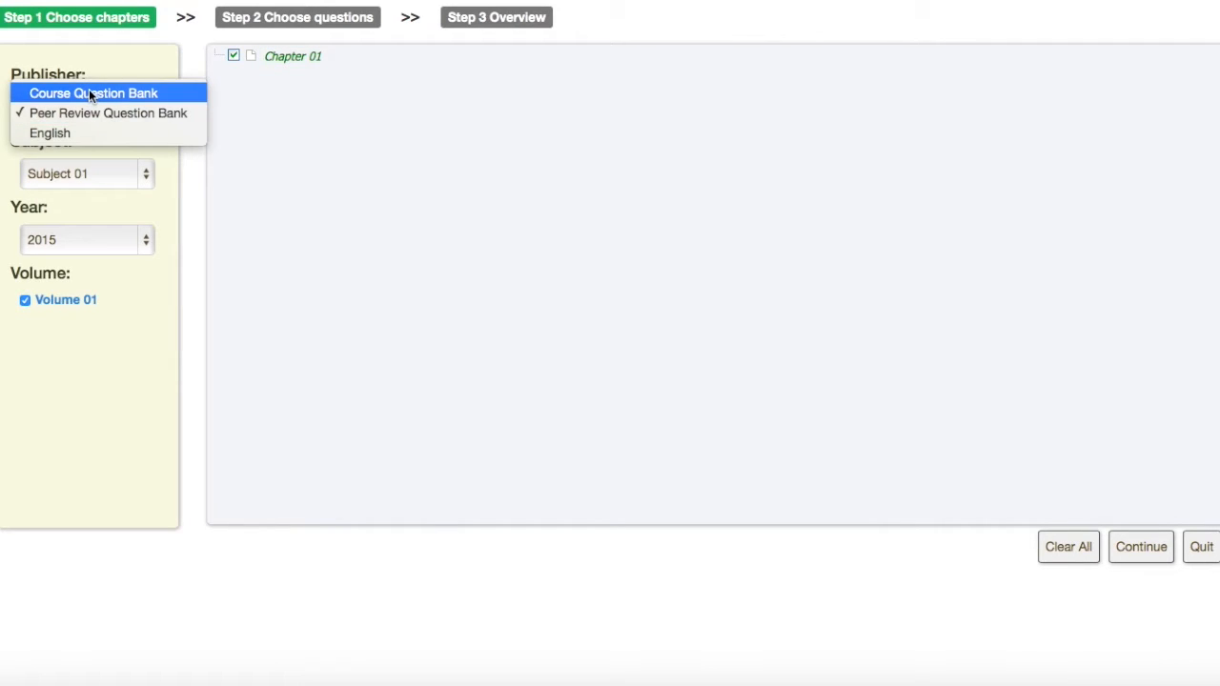
click(68, 131)
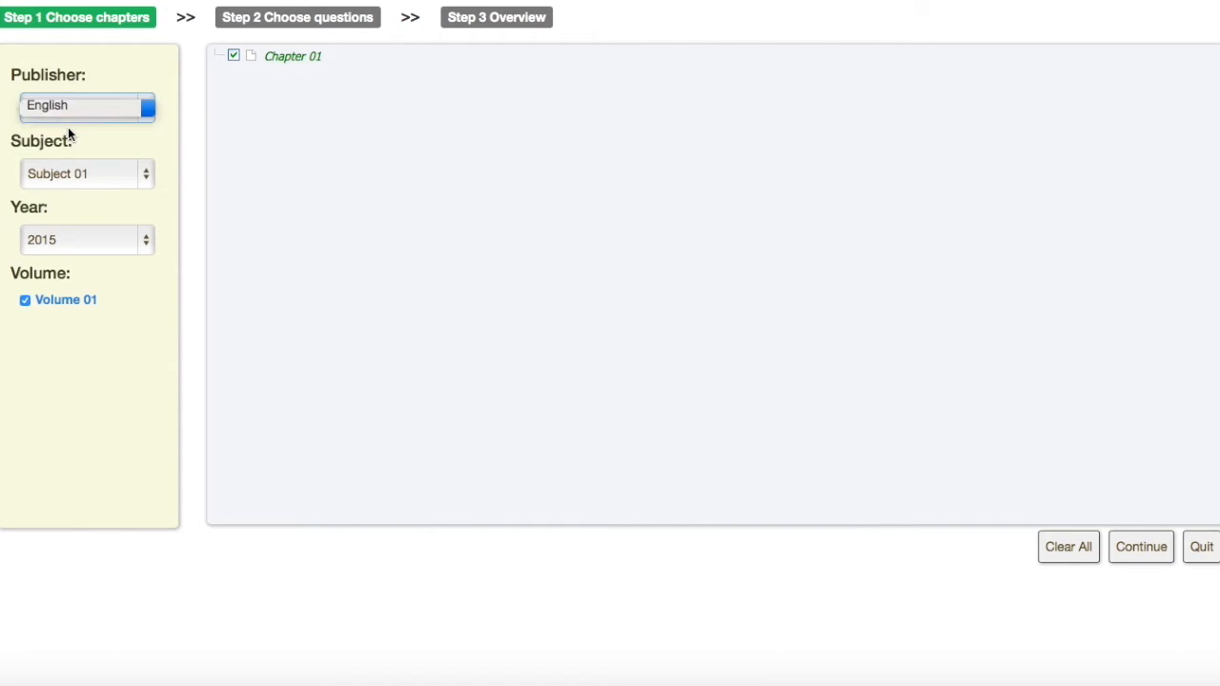
click(52, 239)
click(53, 239)
click(100, 173)
click(98, 179)
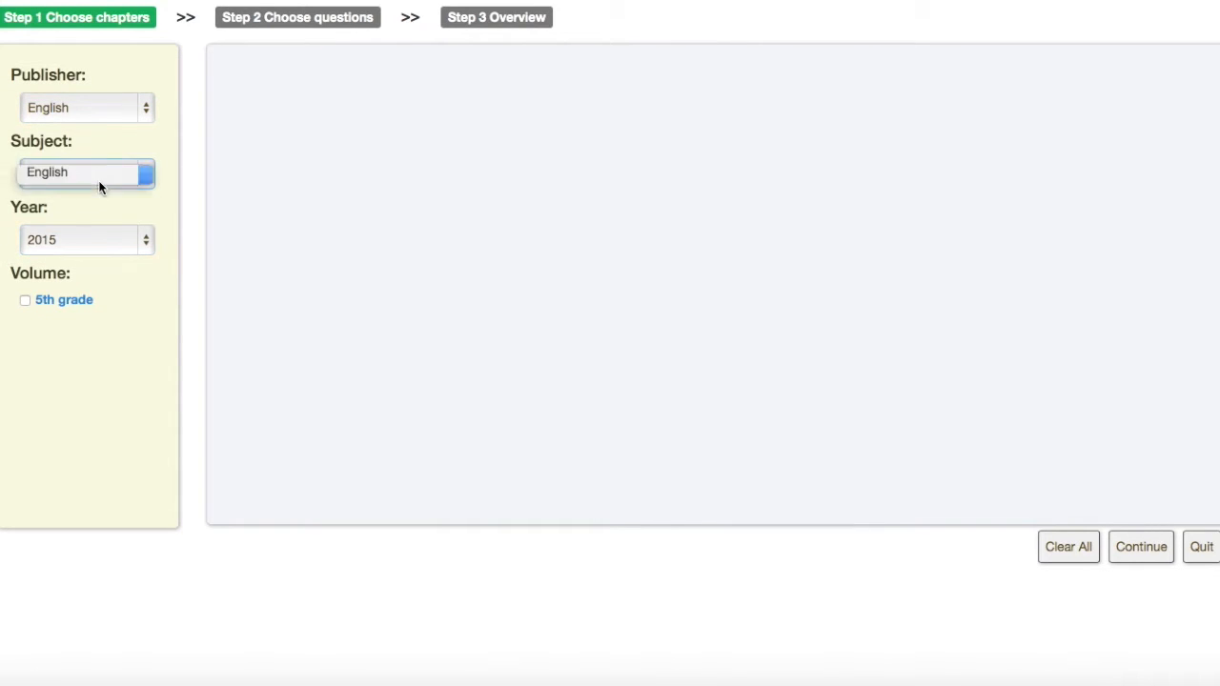
click(25, 300)
click(235, 85)
click(234, 74)
click(234, 56)
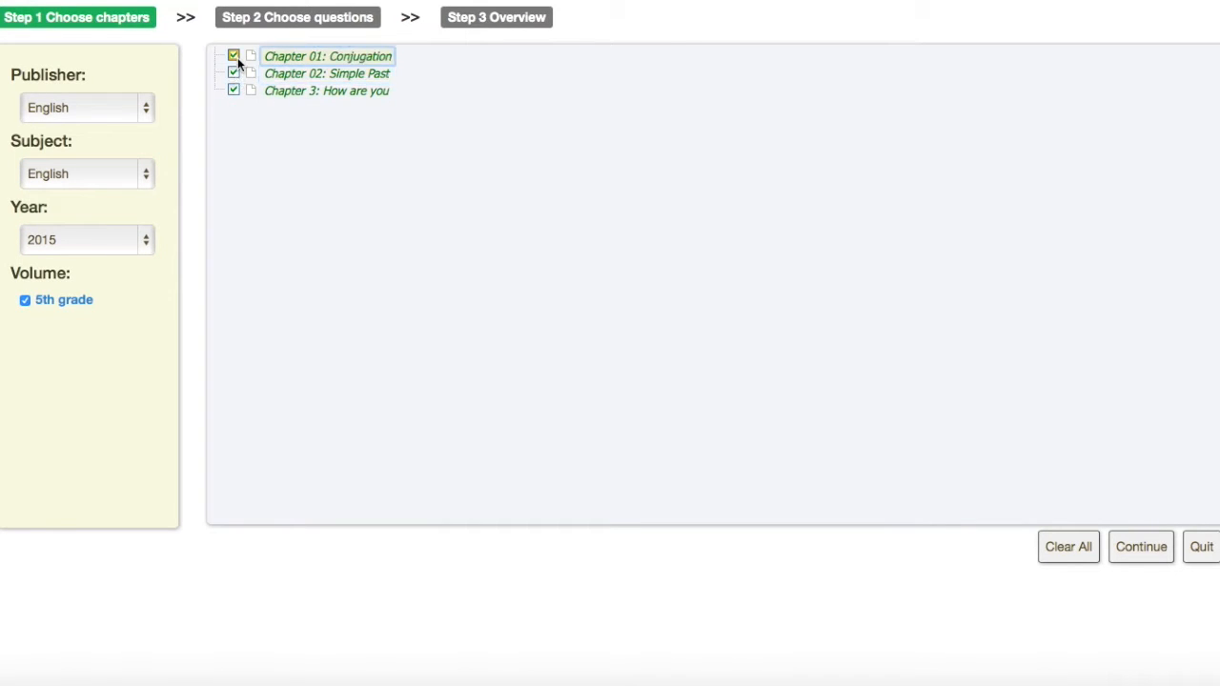
Choose questions semi-automatically from the selected chapters: 3 hard 填充題 questions and 1 easy 動態選擇 question.
click(1140, 546)
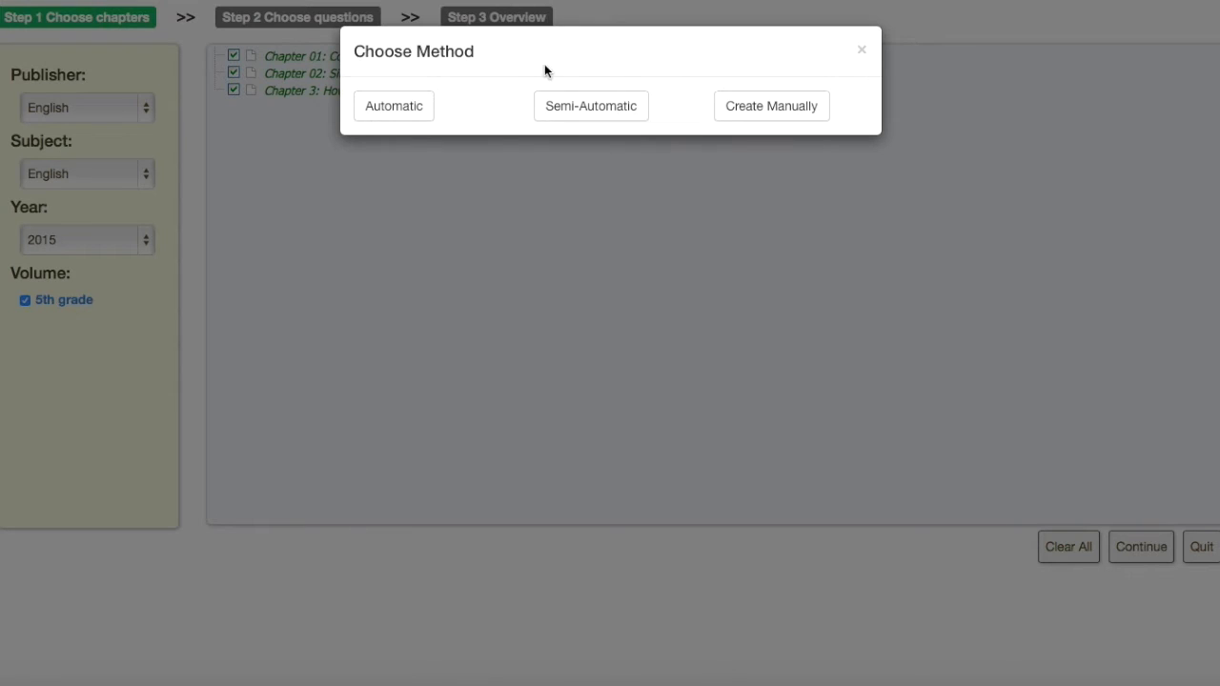
click(563, 104)
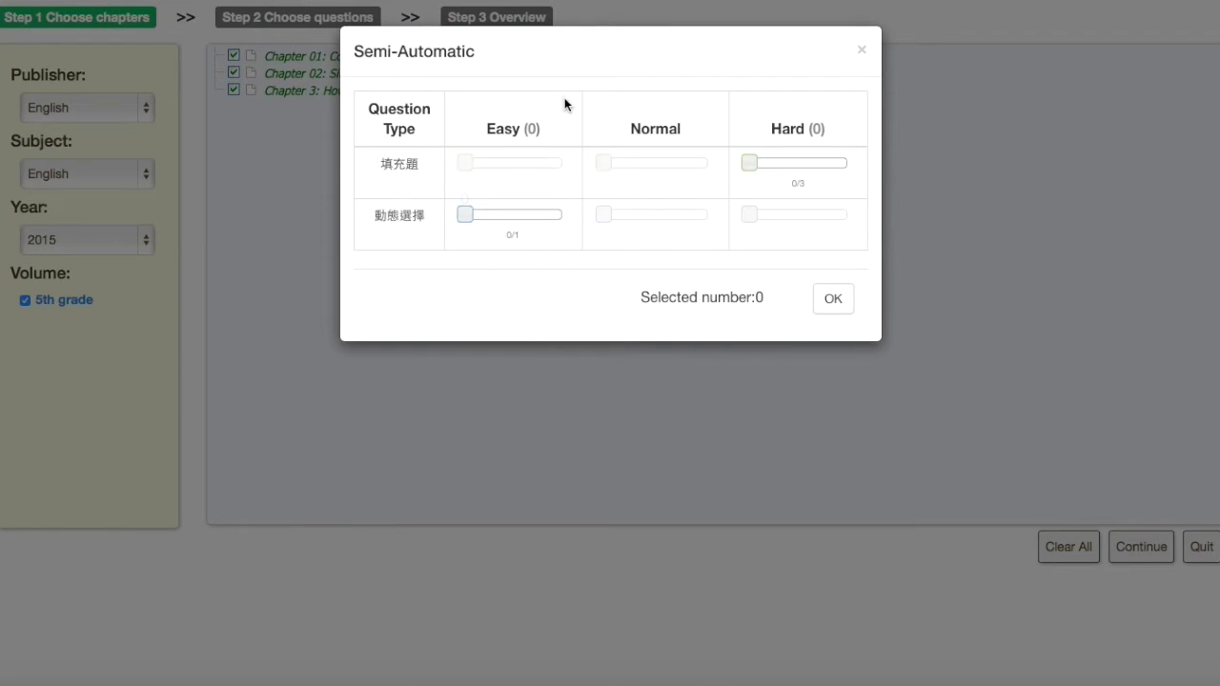
click(846, 167)
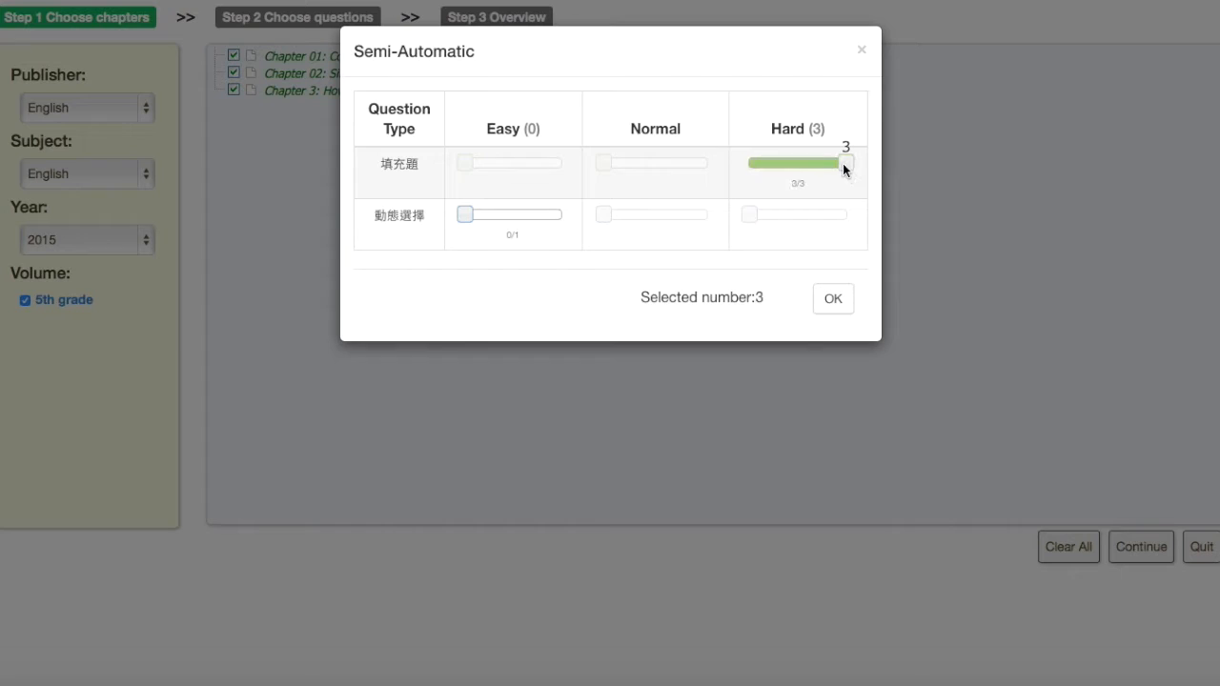
click(557, 214)
click(838, 303)
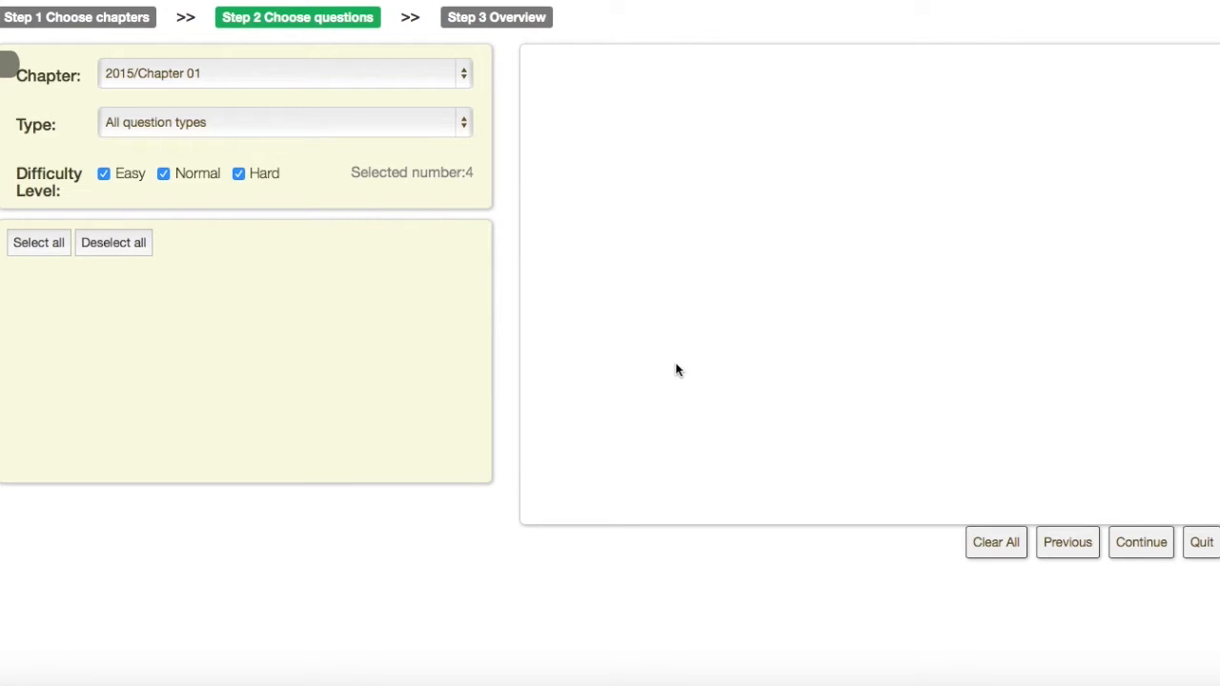
Chart the question overview by chapter and save the question set with the title English 2.
click(1166, 546)
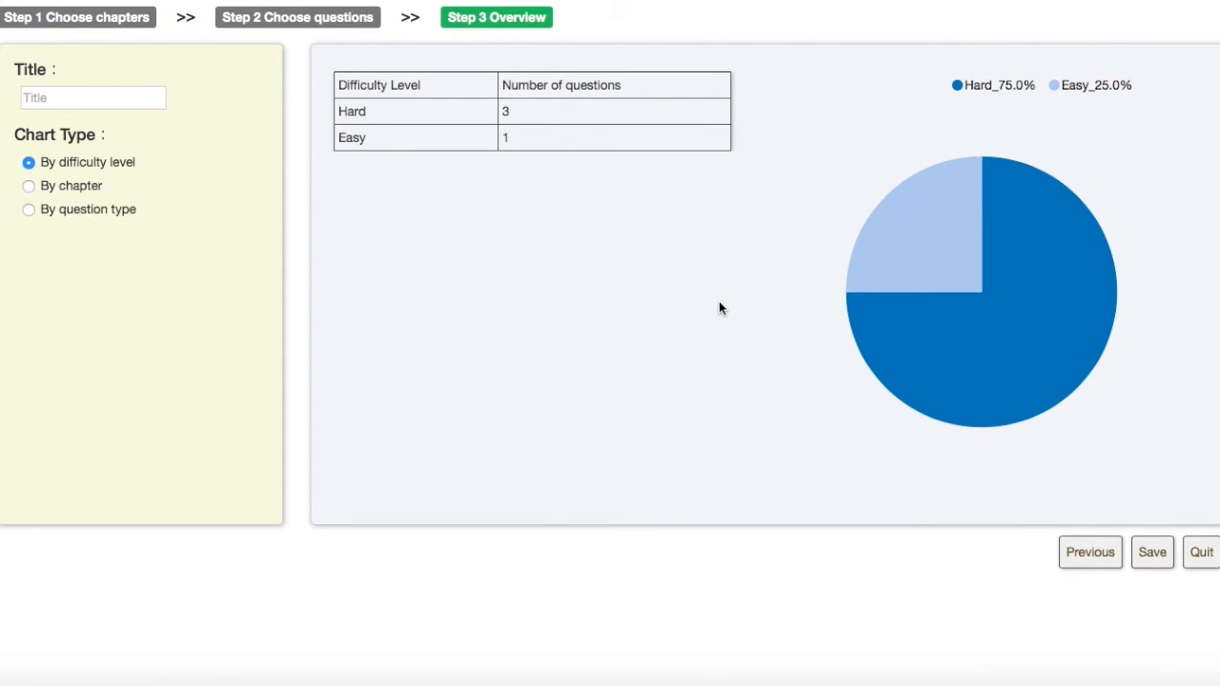
click(29, 187)
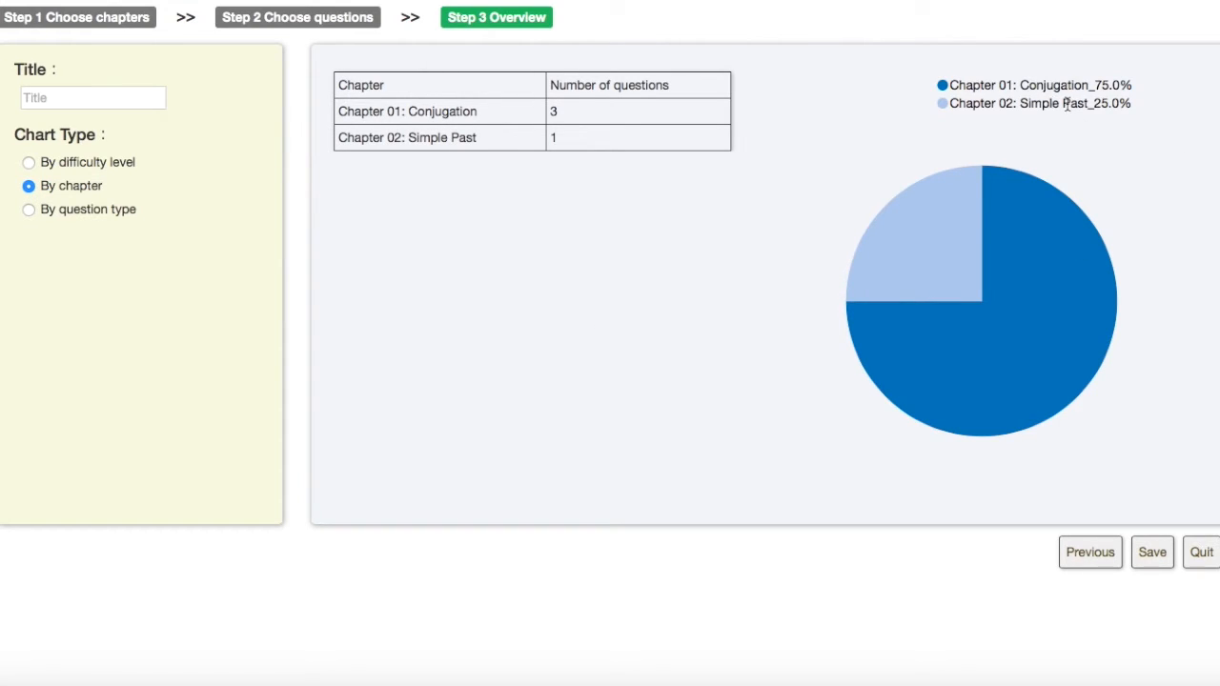
click(74, 97)
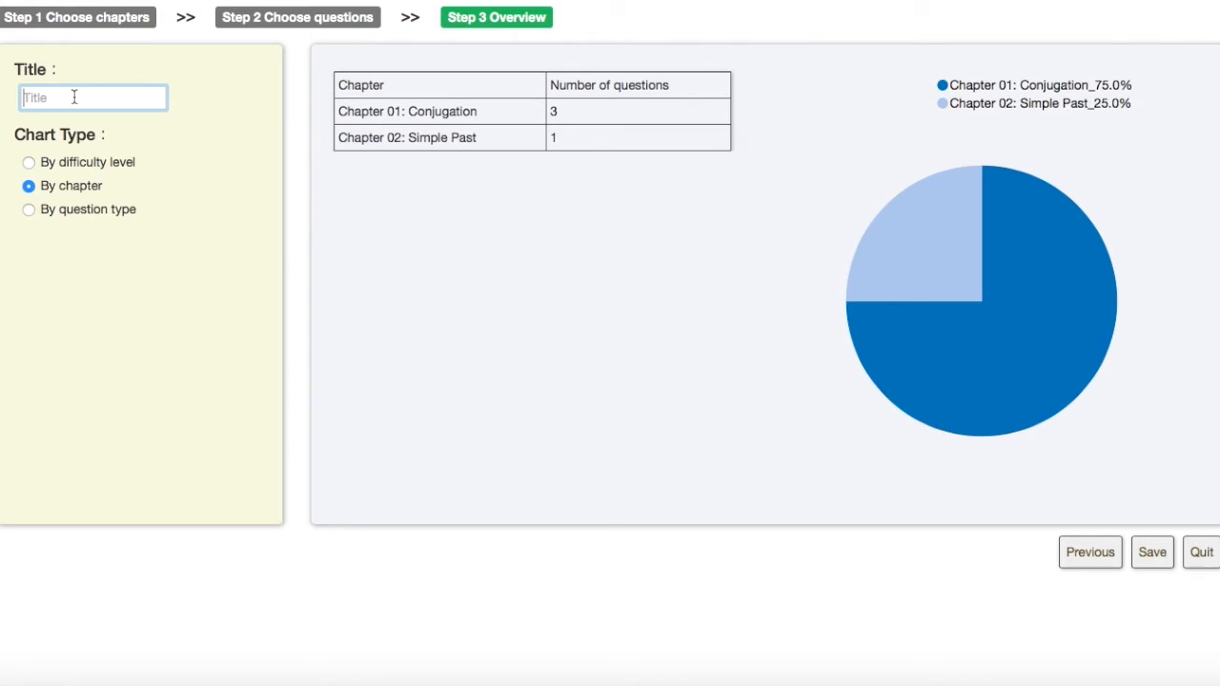
text(English 2)
click(1150, 554)
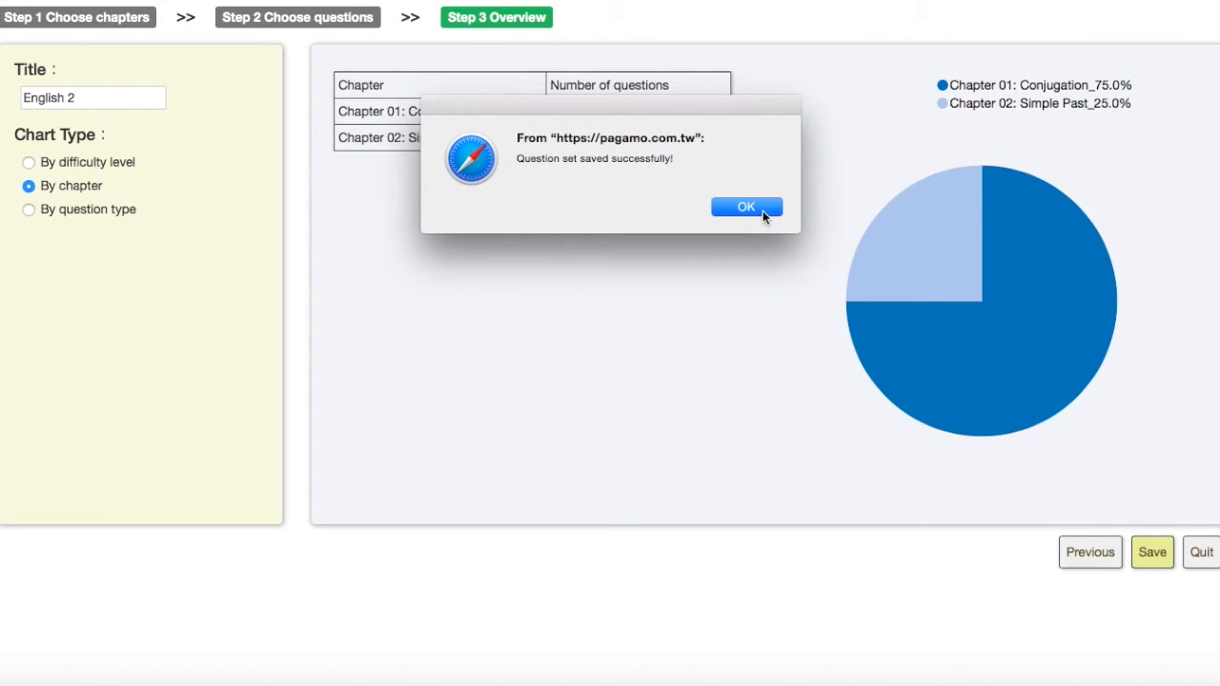
click(768, 215)
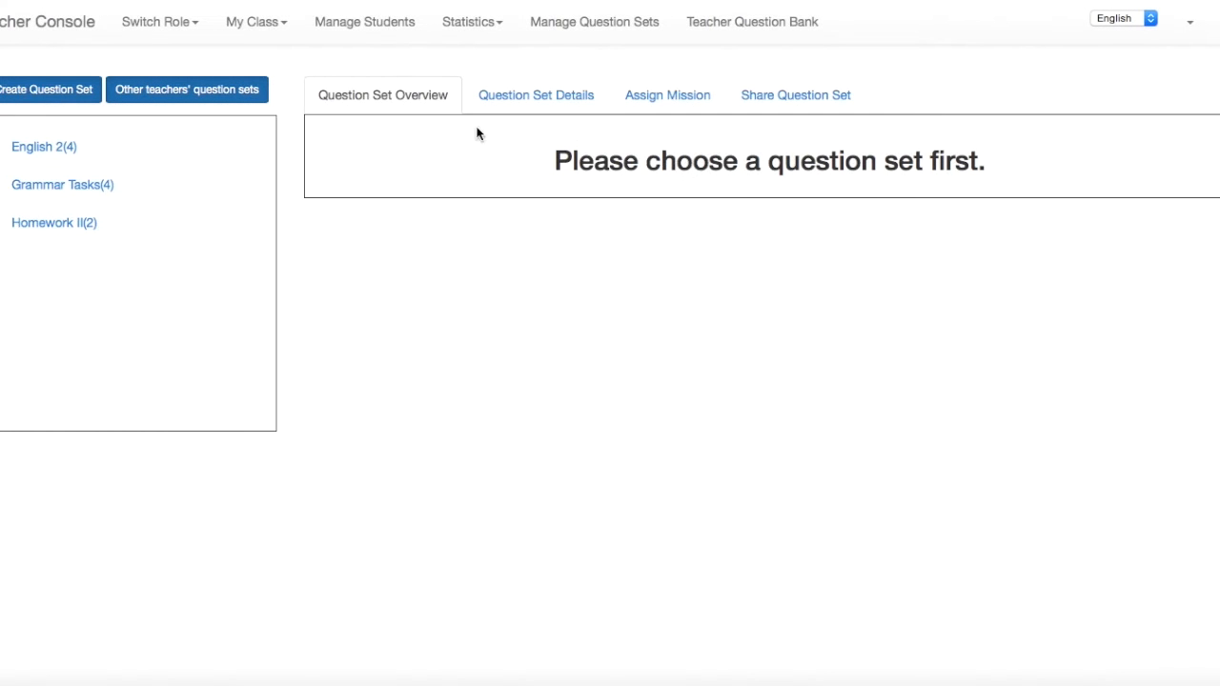
Create a new mission from the English 2 question set and give it the description abcde.
click(53, 168)
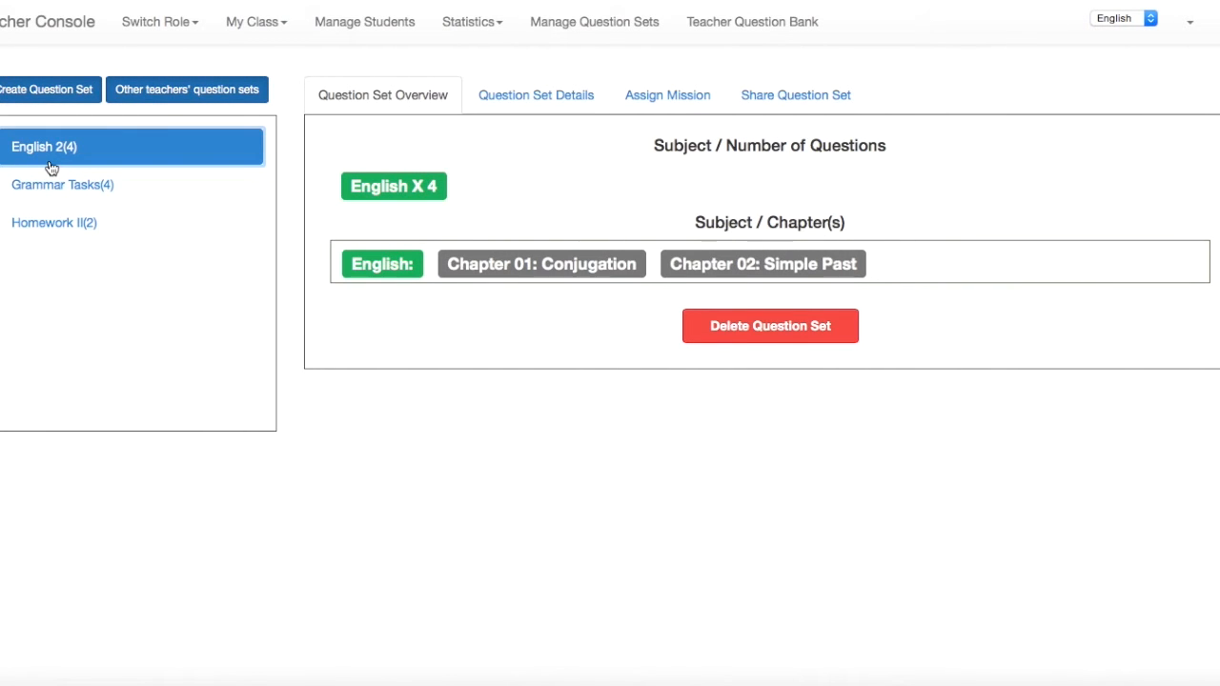
click(629, 103)
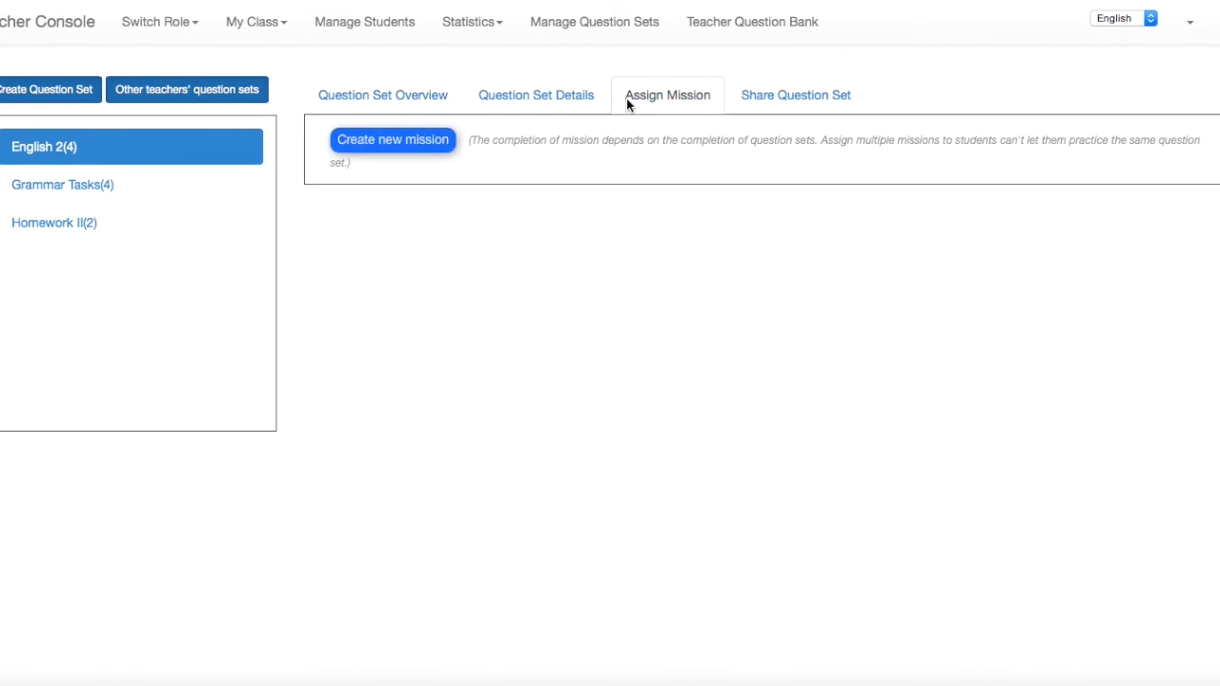
click(416, 141)
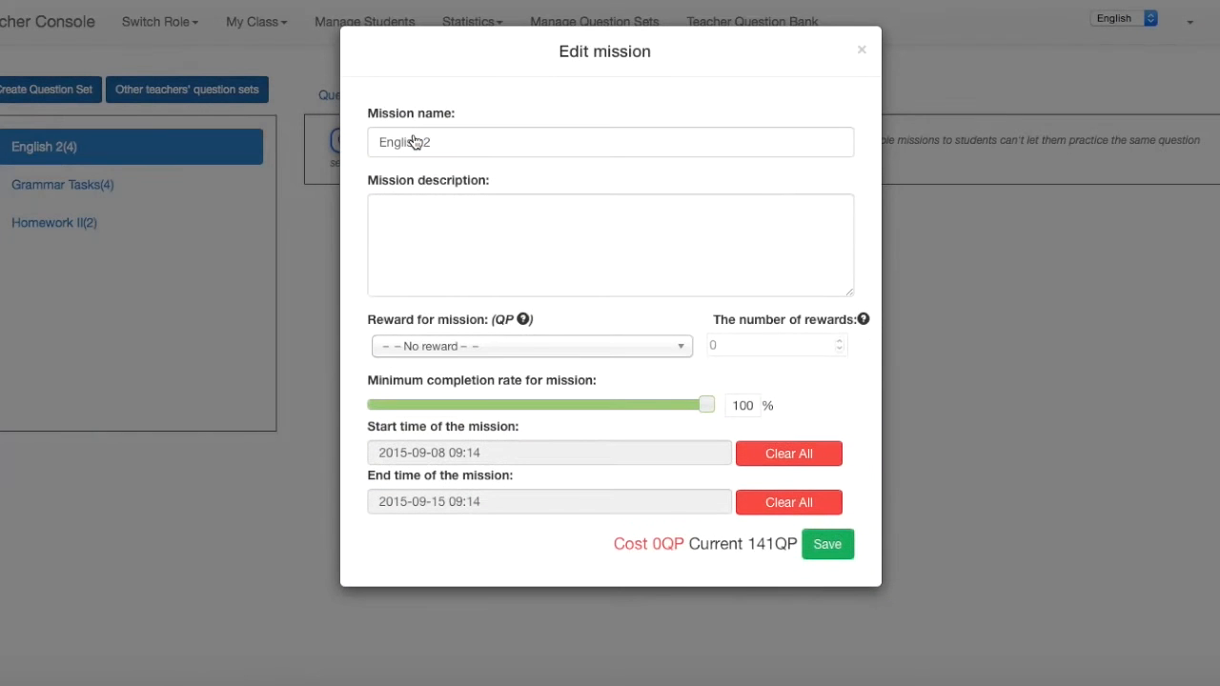
click(465, 225)
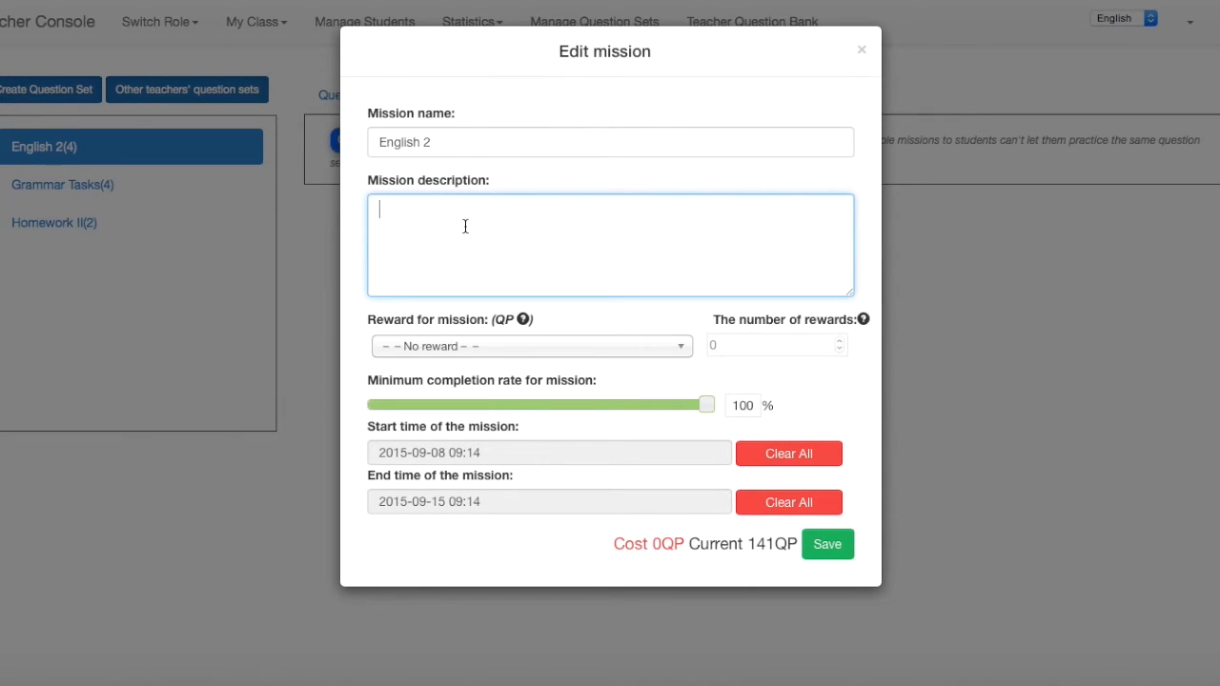
text(abcde)
Set the mission reward to 1 Green Magic Potion and the minimum completion rate to 100%.
click(635, 346)
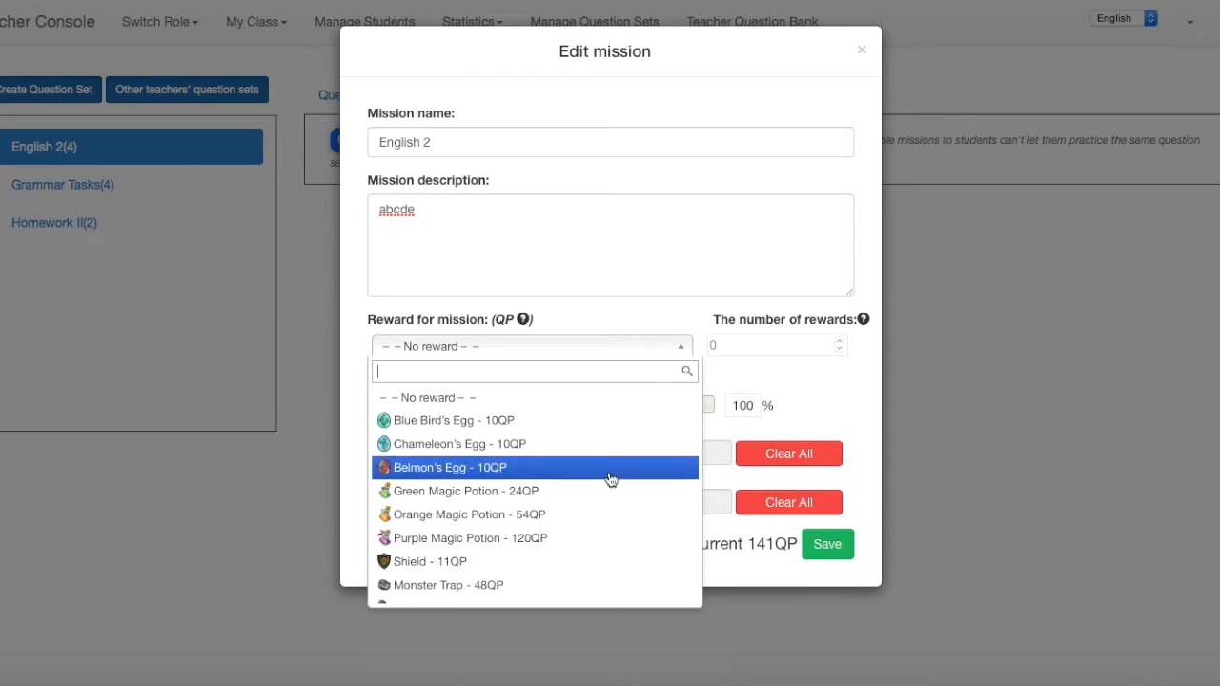
click(558, 491)
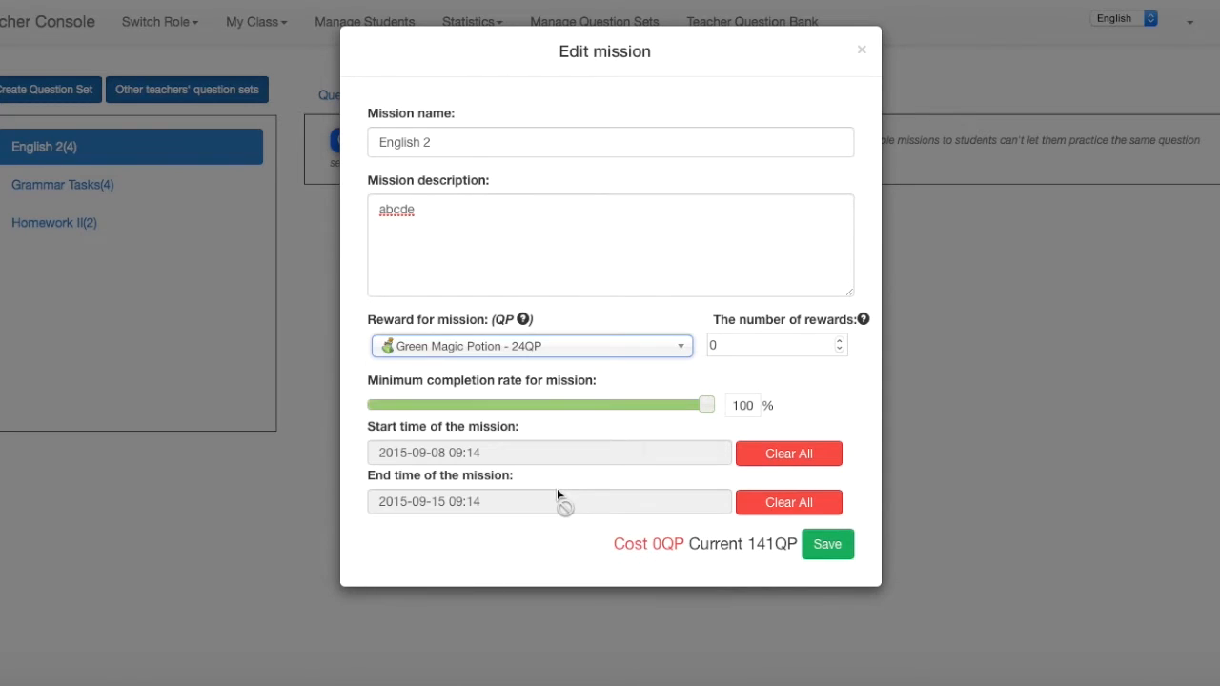
click(839, 344)
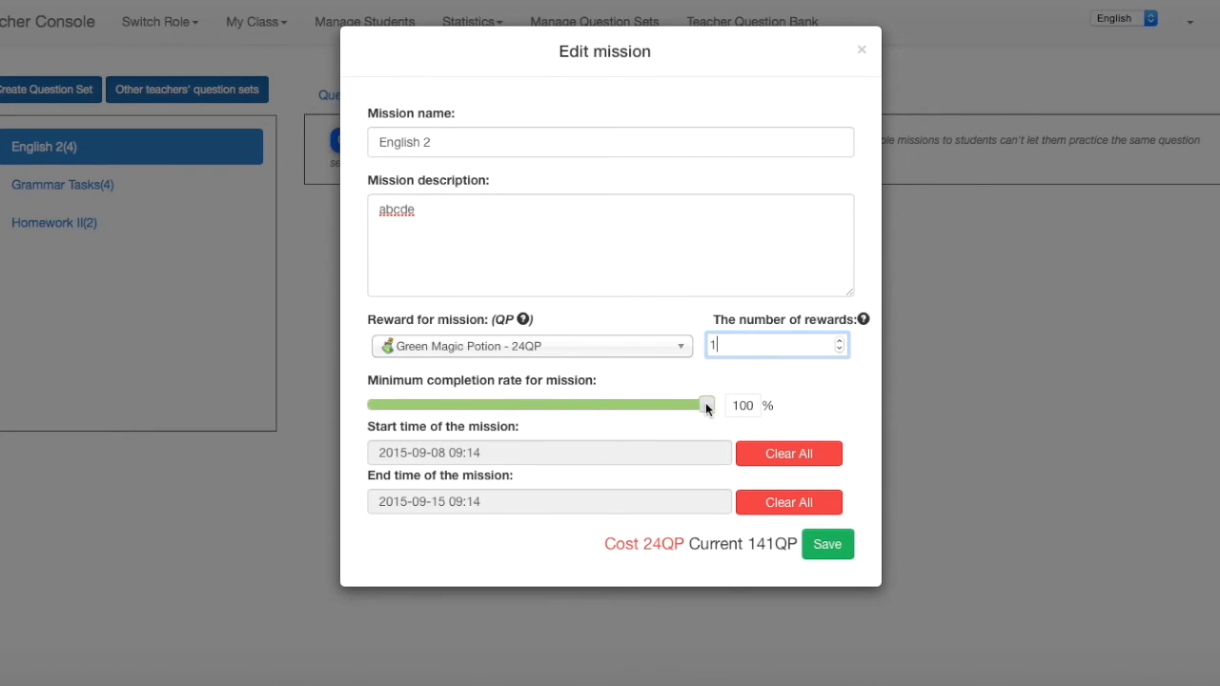
drag(705, 402, 653, 402)
drag(652, 406, 715, 414)
click(774, 458)
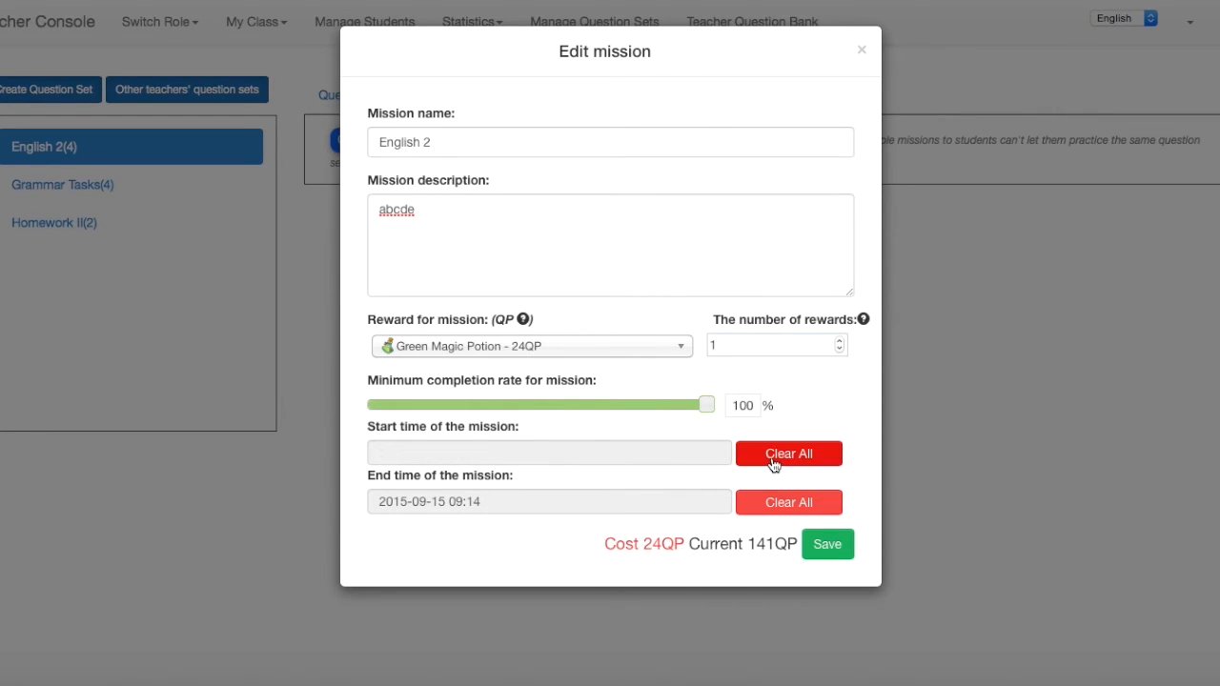
click(721, 455)
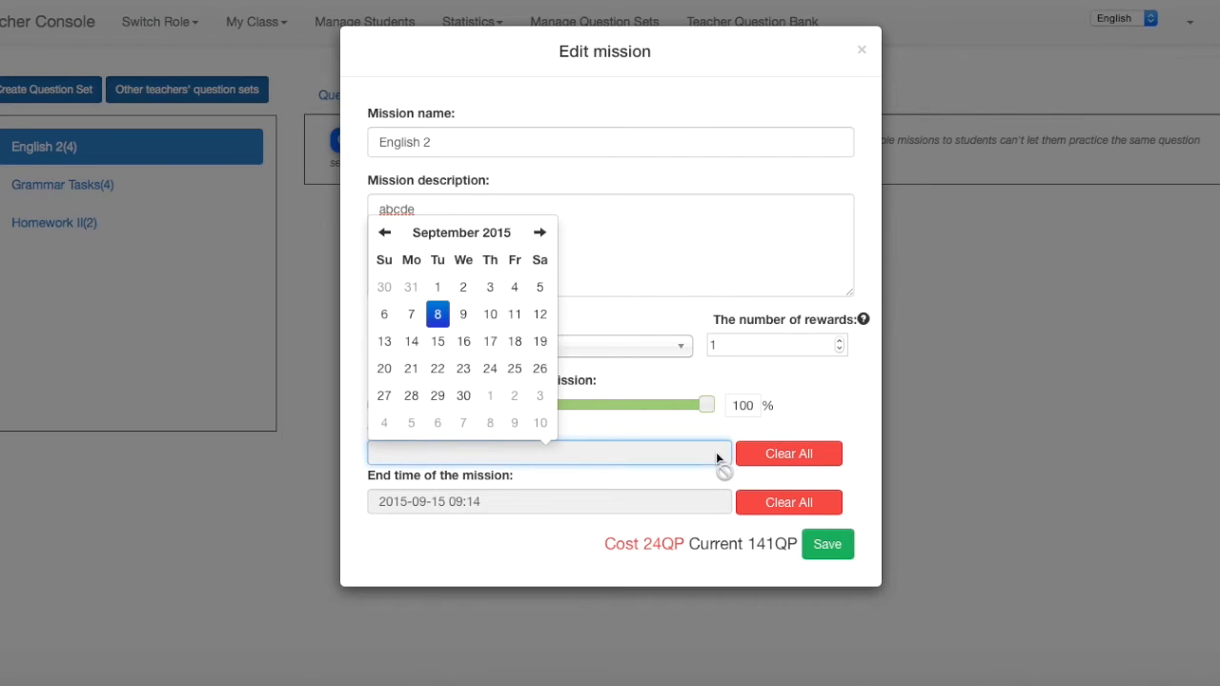
click(436, 317)
click(437, 312)
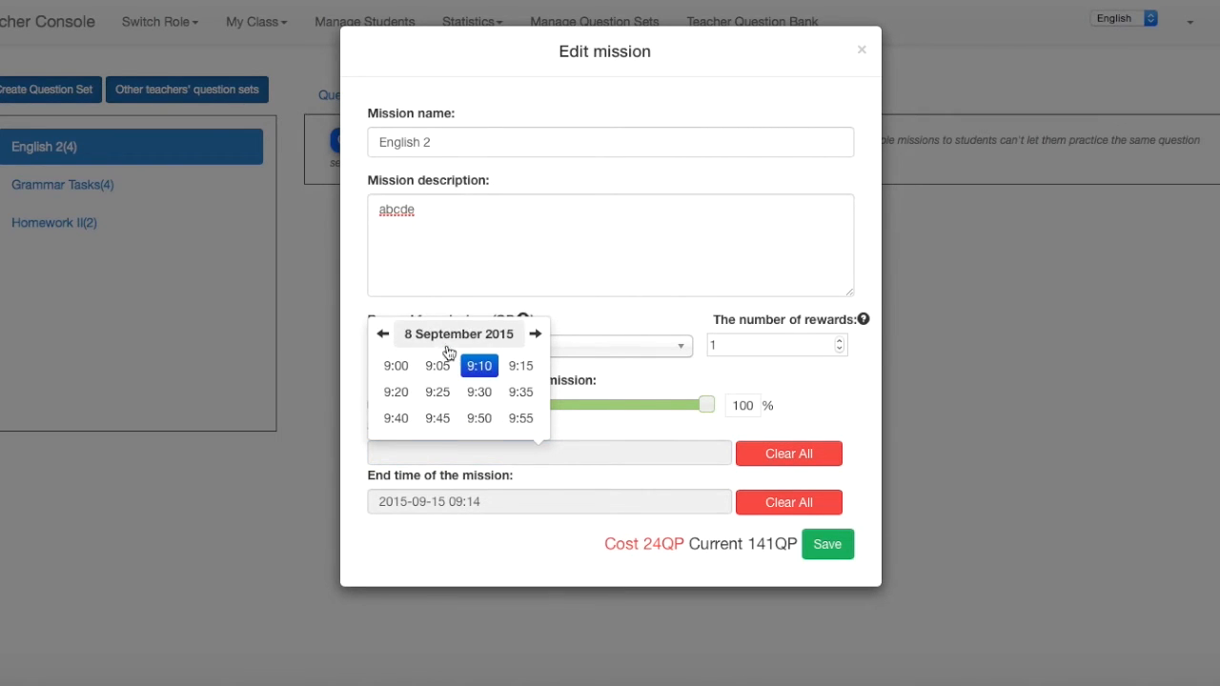
click(477, 401)
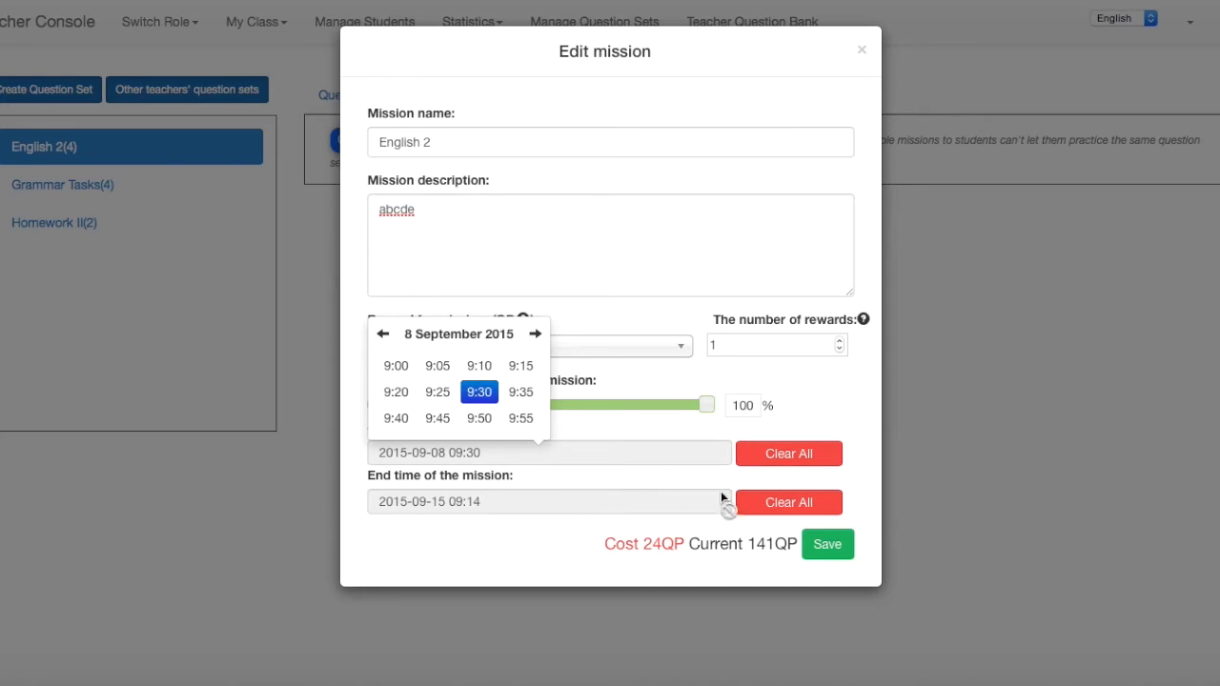
click(669, 499)
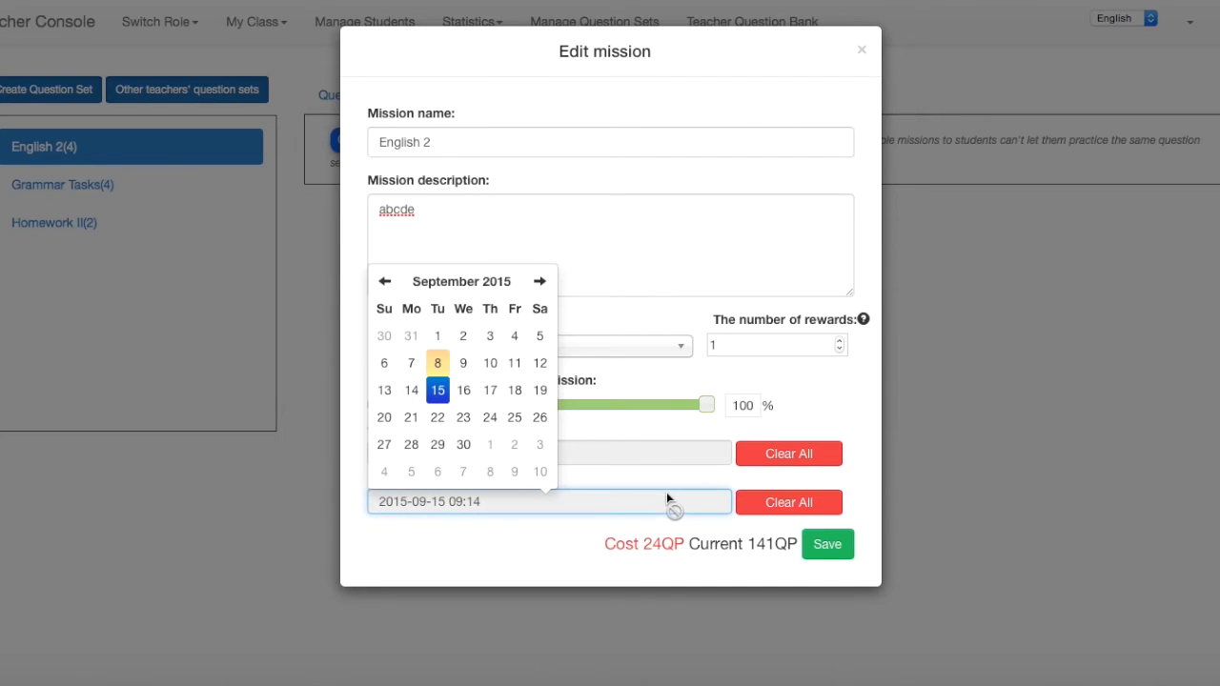
click(490, 363)
click(449, 388)
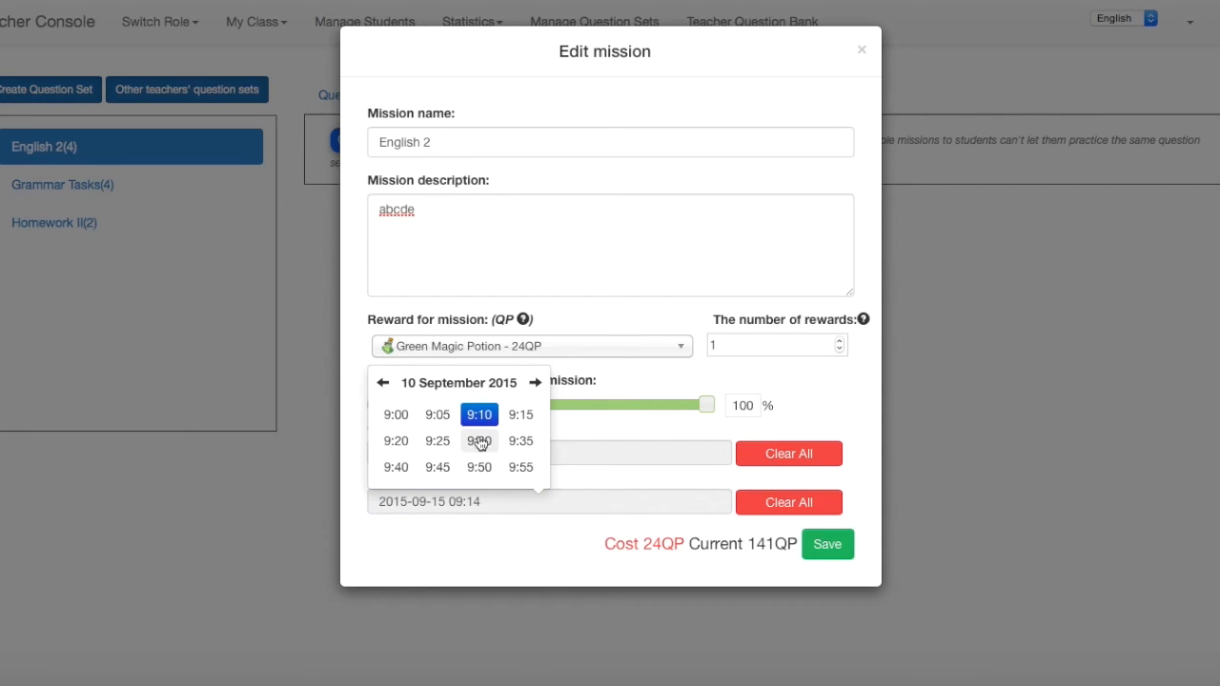
click(480, 440)
click(575, 497)
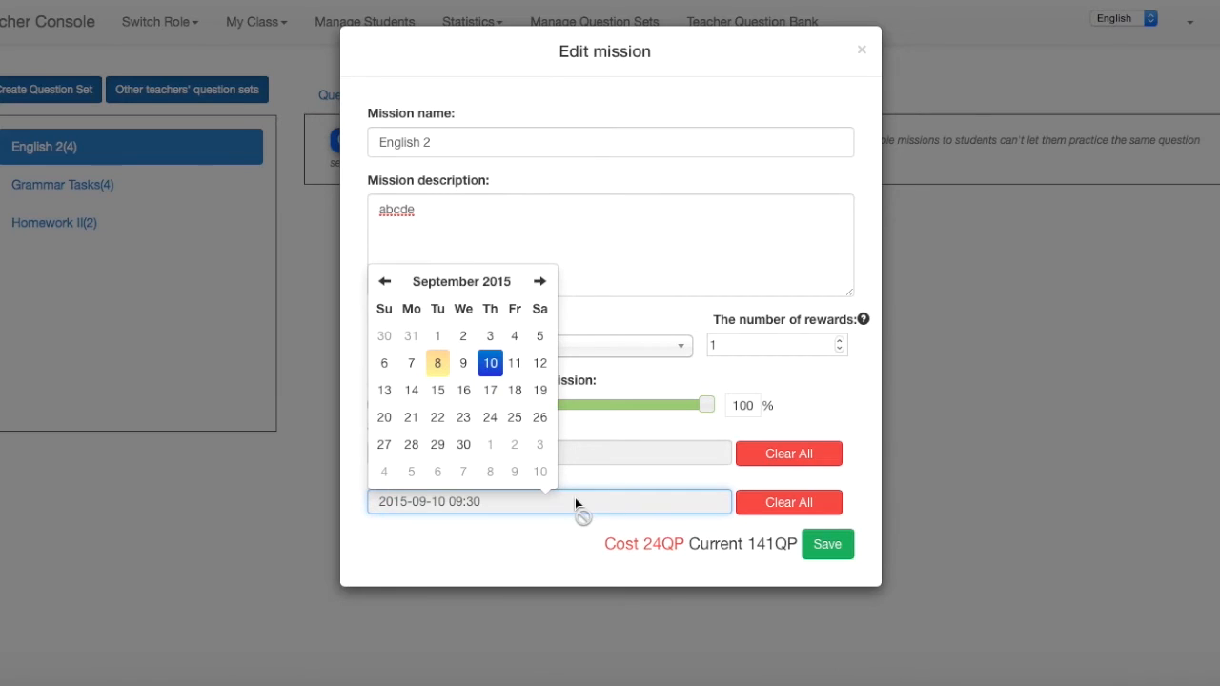
click(692, 537)
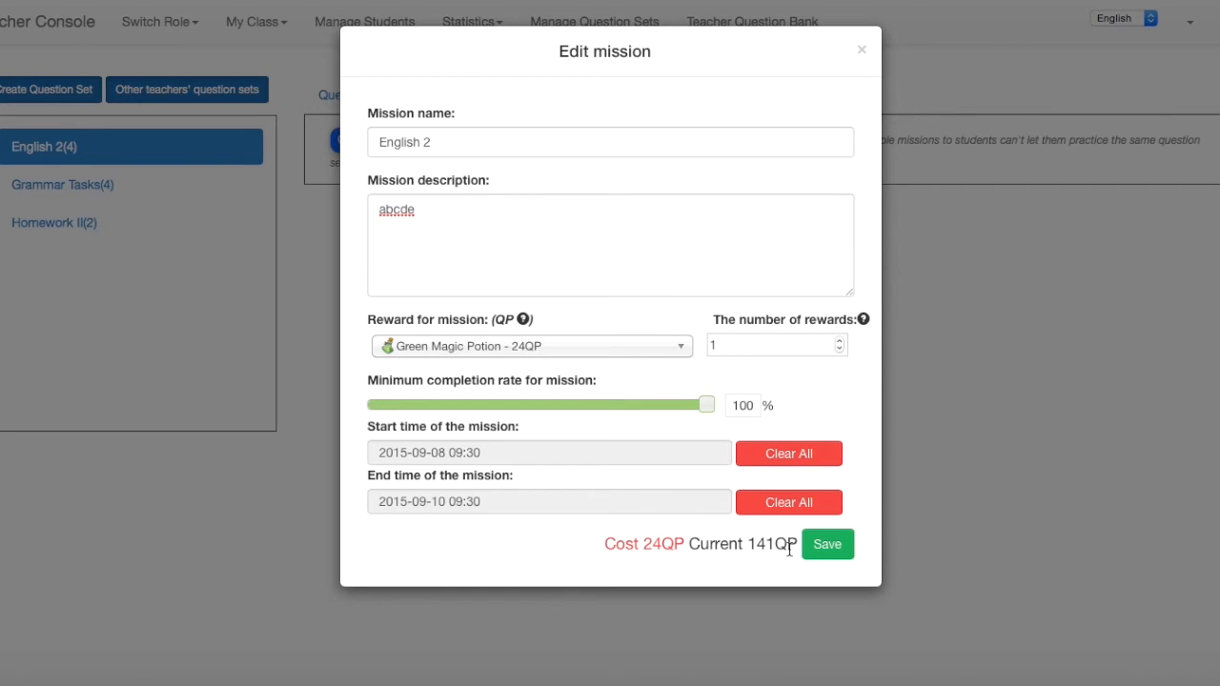
Save the mission with its reward and assign it to the whole English 3P class, including all four groups.
click(824, 550)
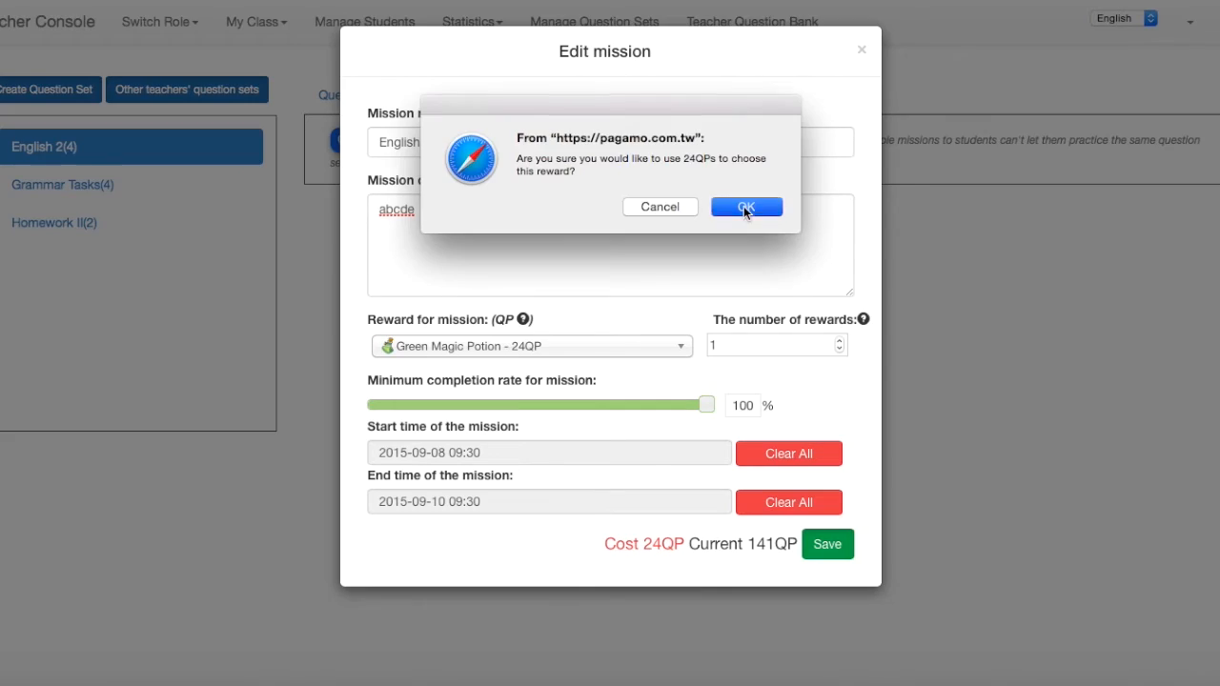
click(745, 208)
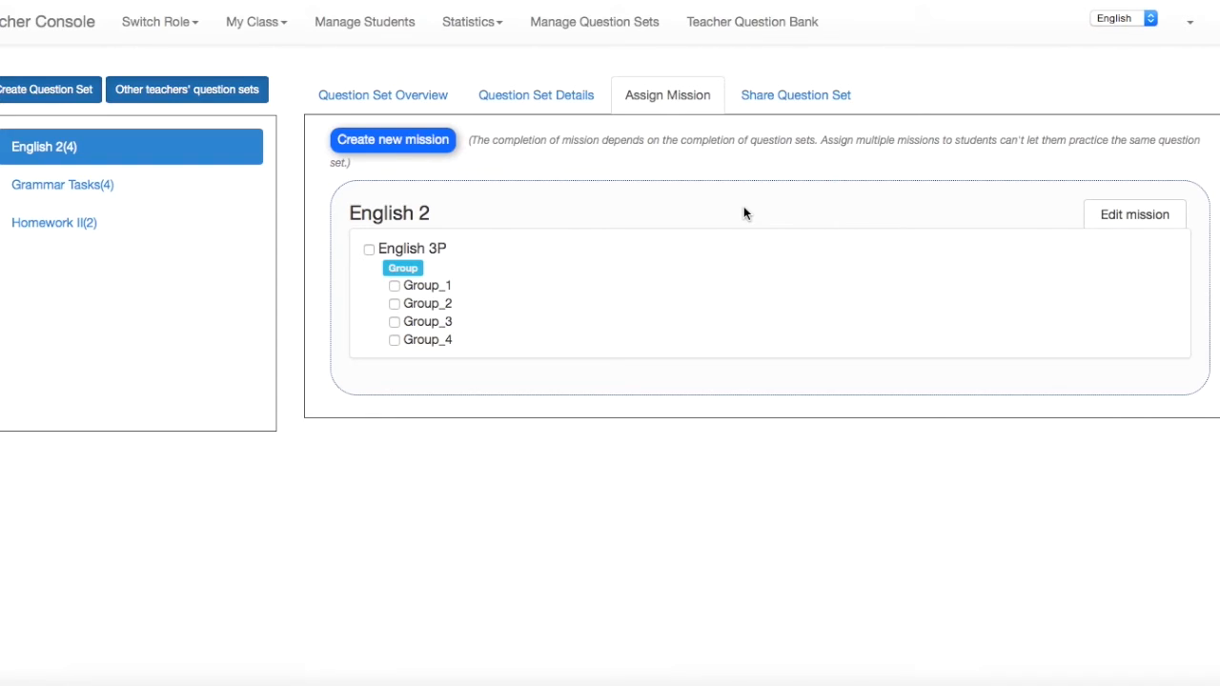
click(400, 305)
click(395, 324)
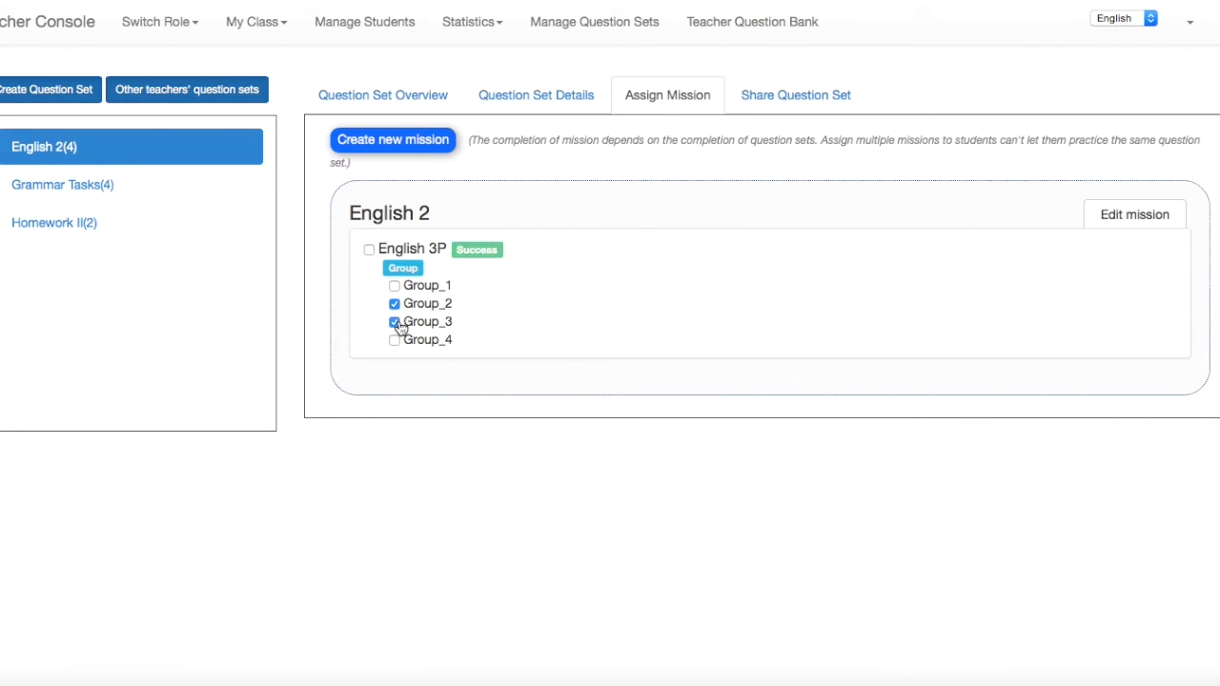
click(370, 251)
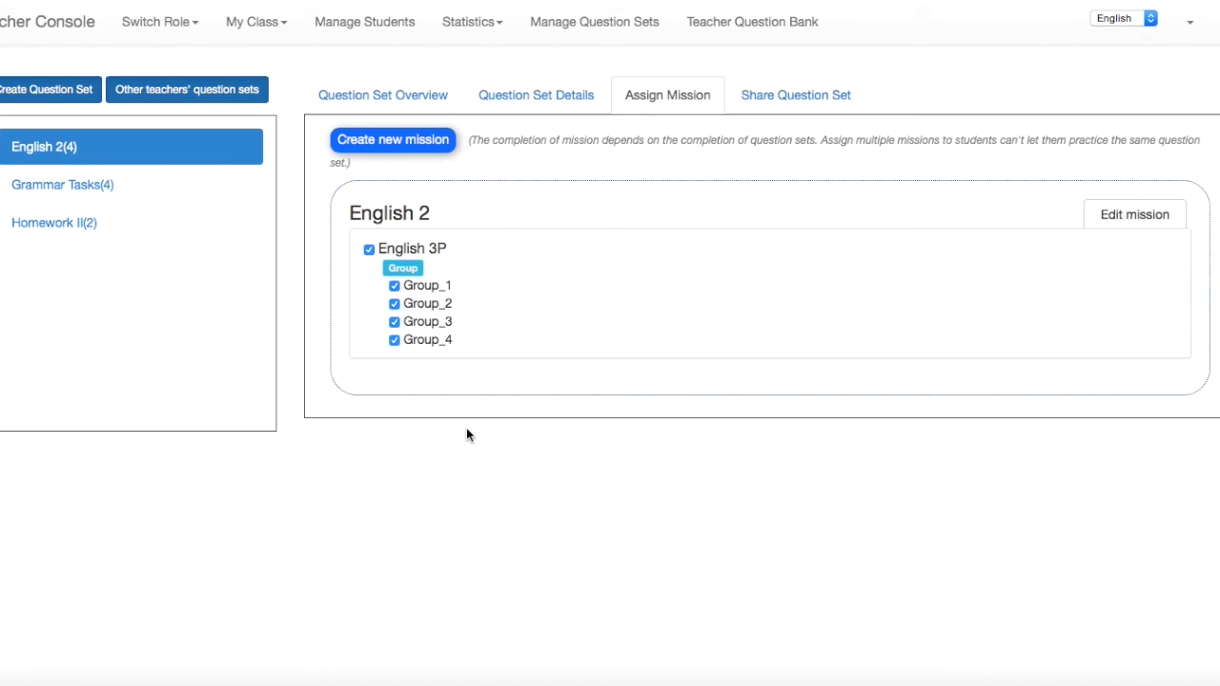
Switch sharing of the English 2 question set on and back off.
click(785, 116)
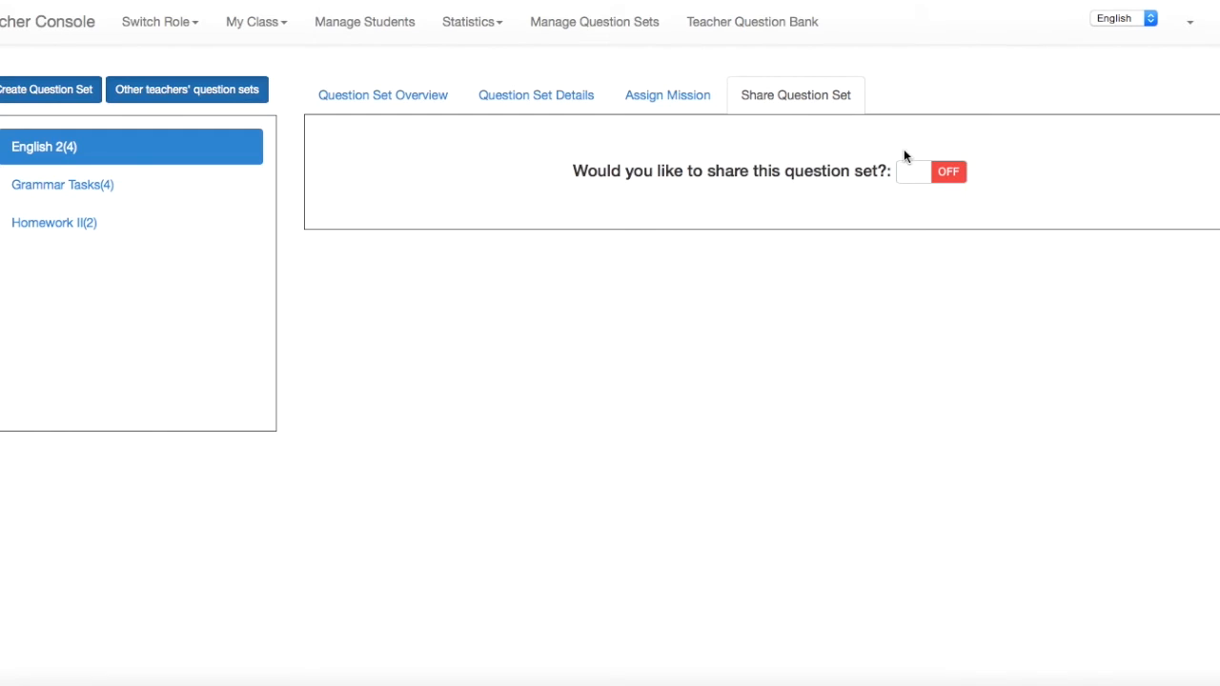
click(914, 172)
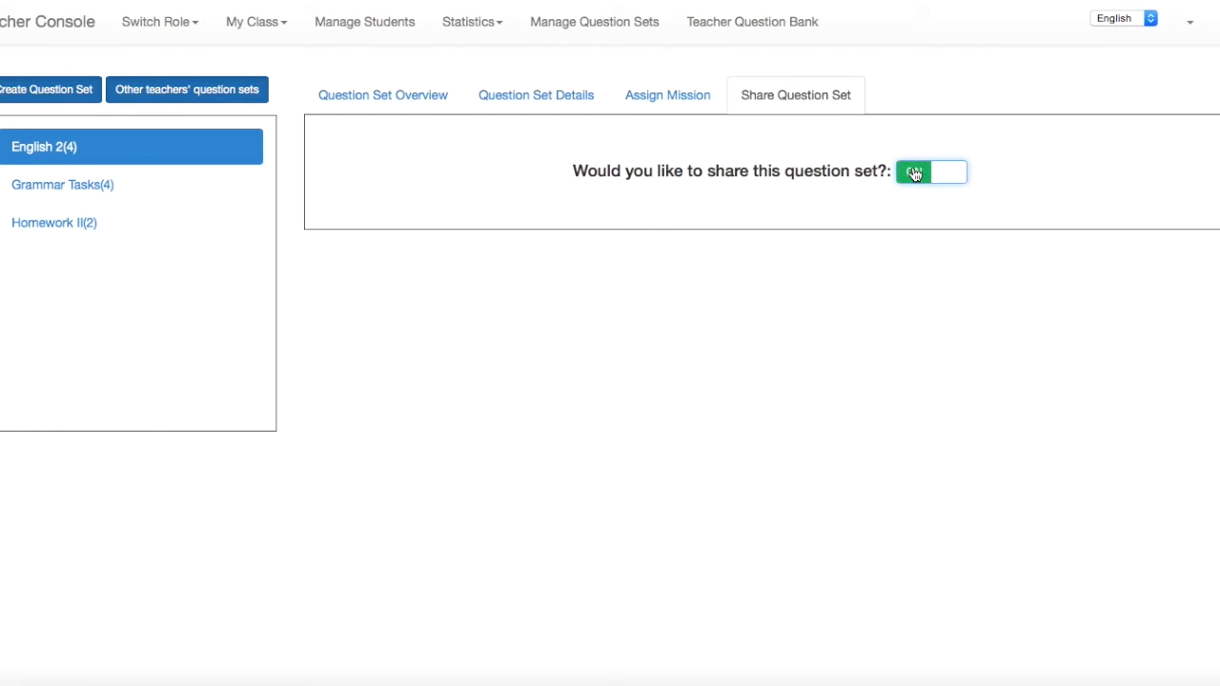
click(914, 173)
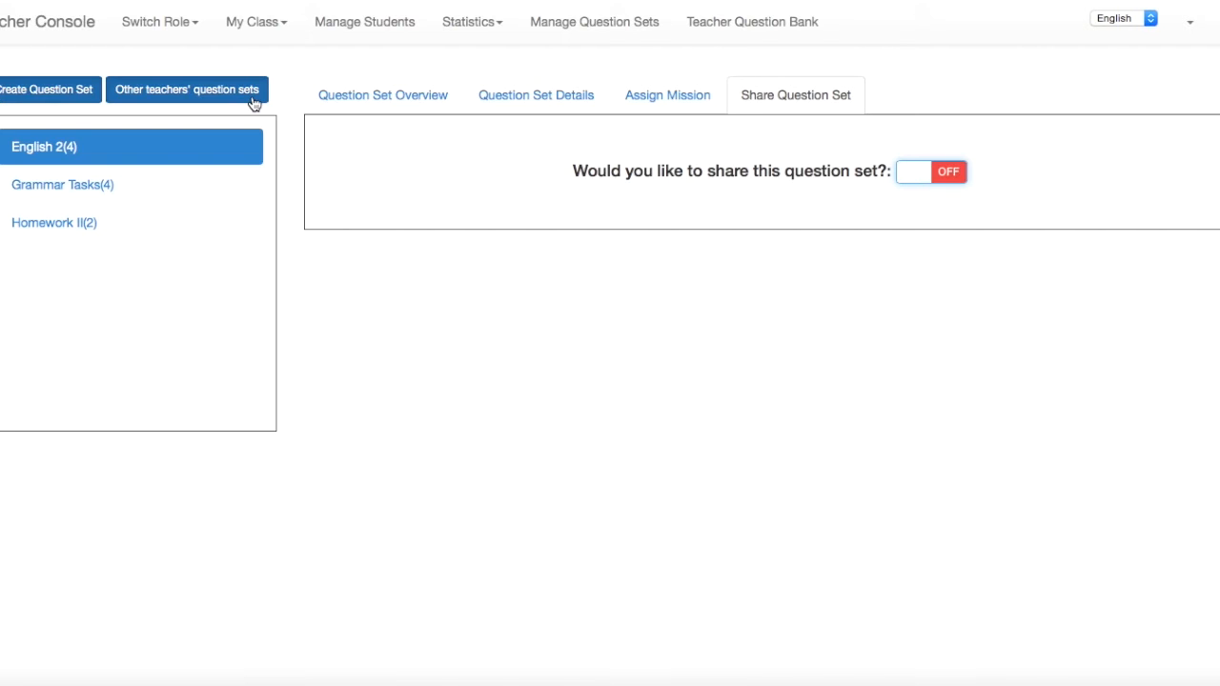
Go to category editing in the teacher question bank and create a new subject named Algebra.
click(733, 32)
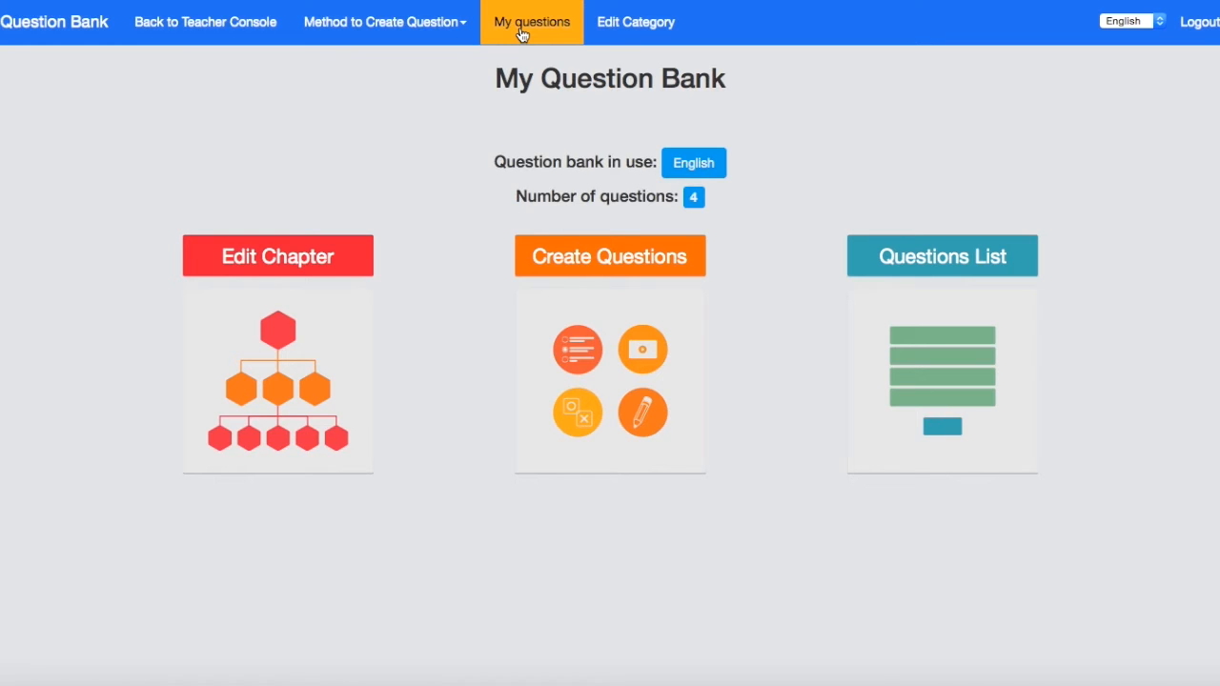
click(651, 32)
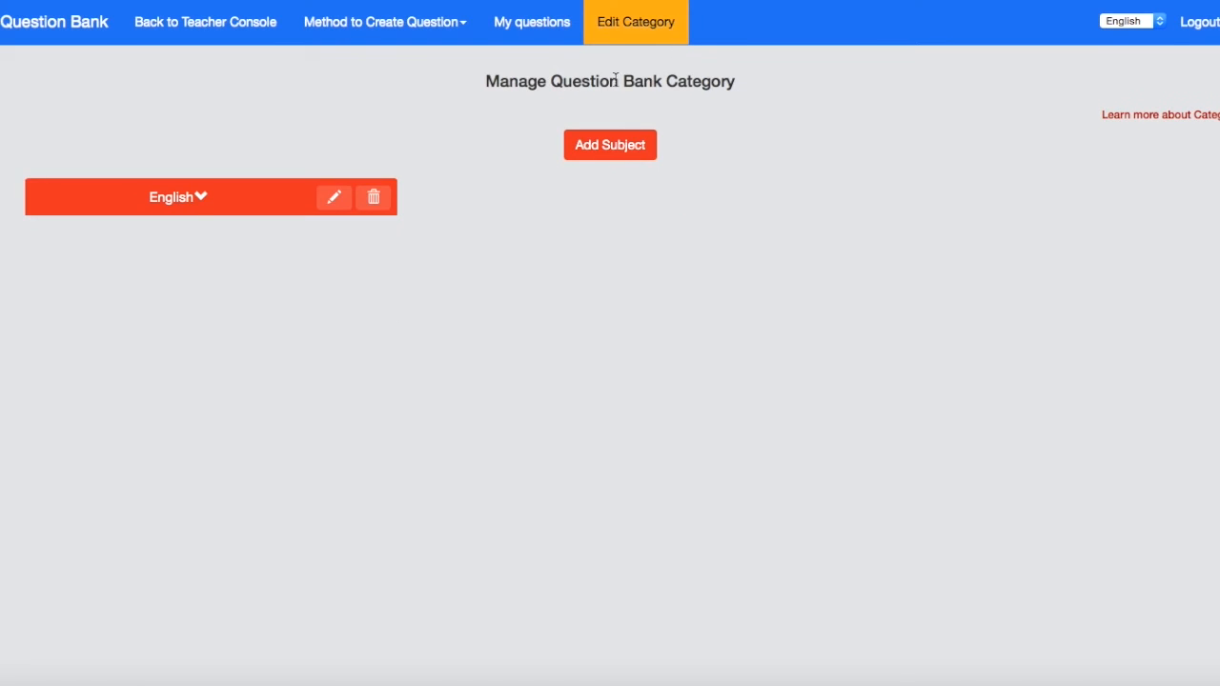
click(613, 150)
click(579, 92)
text(Algebra)
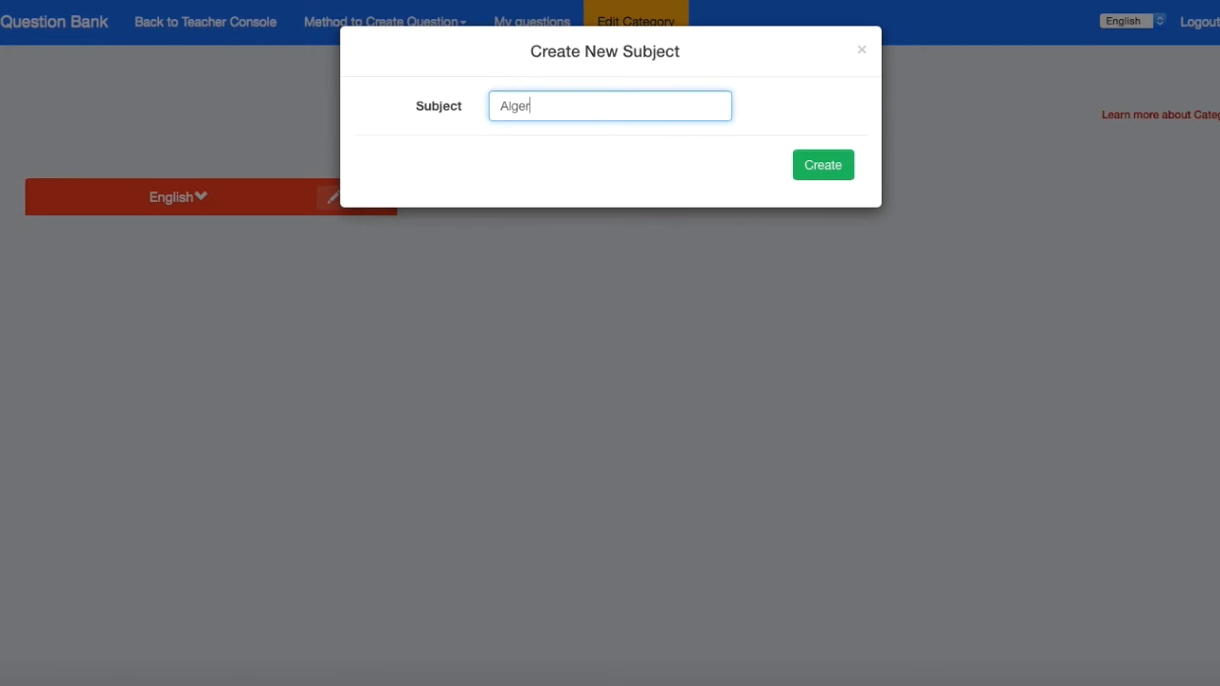
click(845, 164)
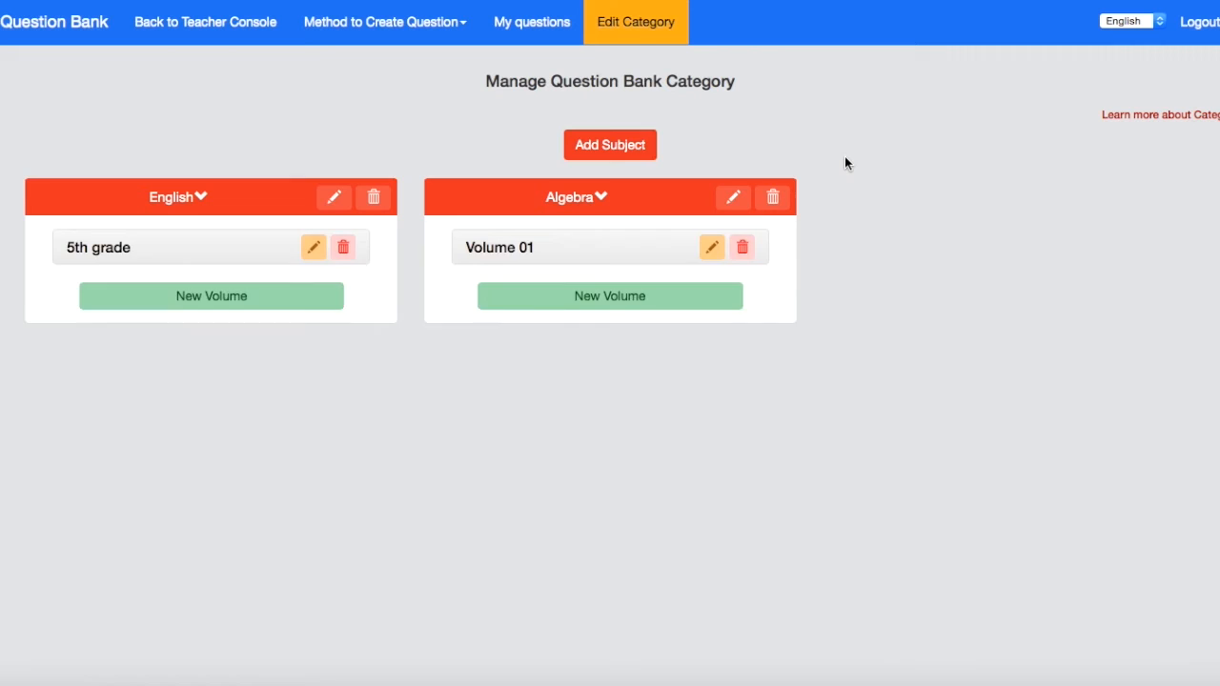
Expand the Algebra subject and its Volume 01, and enter 5th Grade as the volume's new name.
click(574, 201)
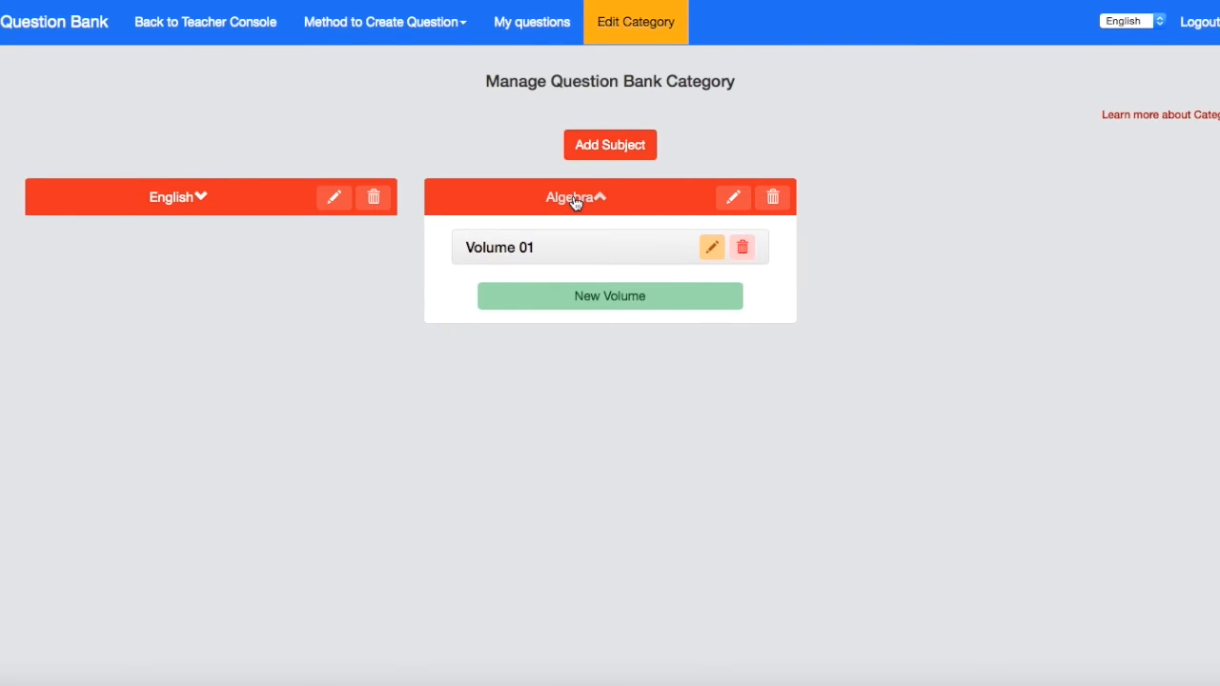
click(513, 256)
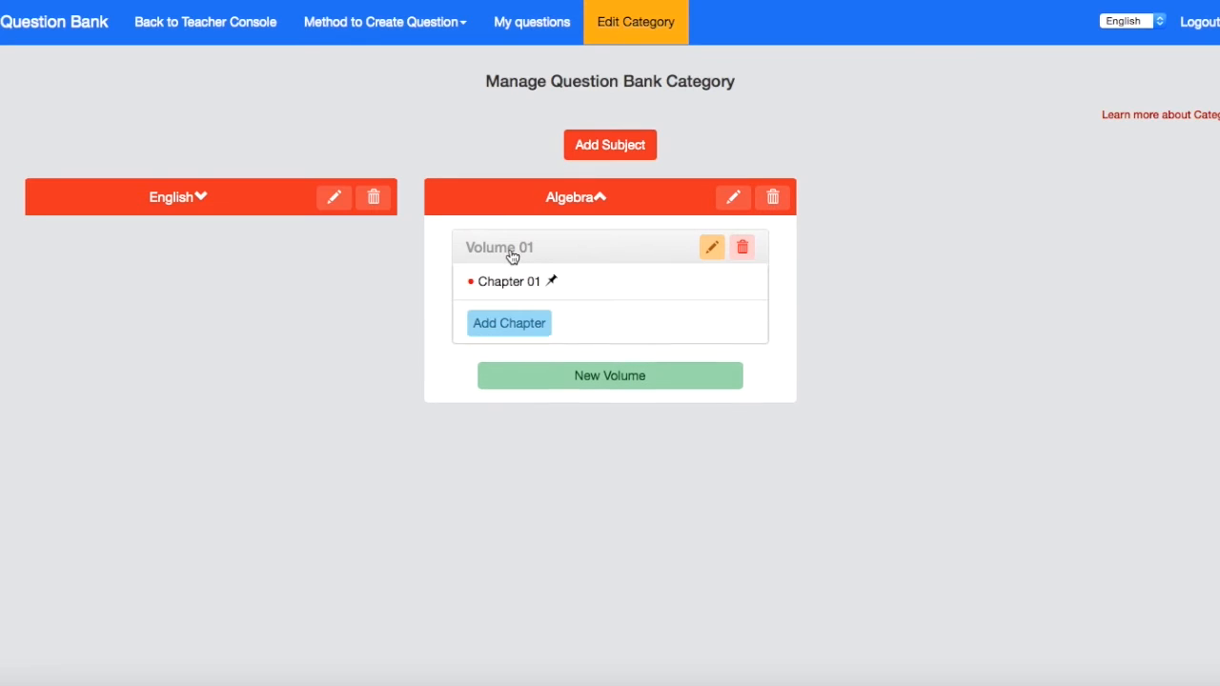
click(712, 248)
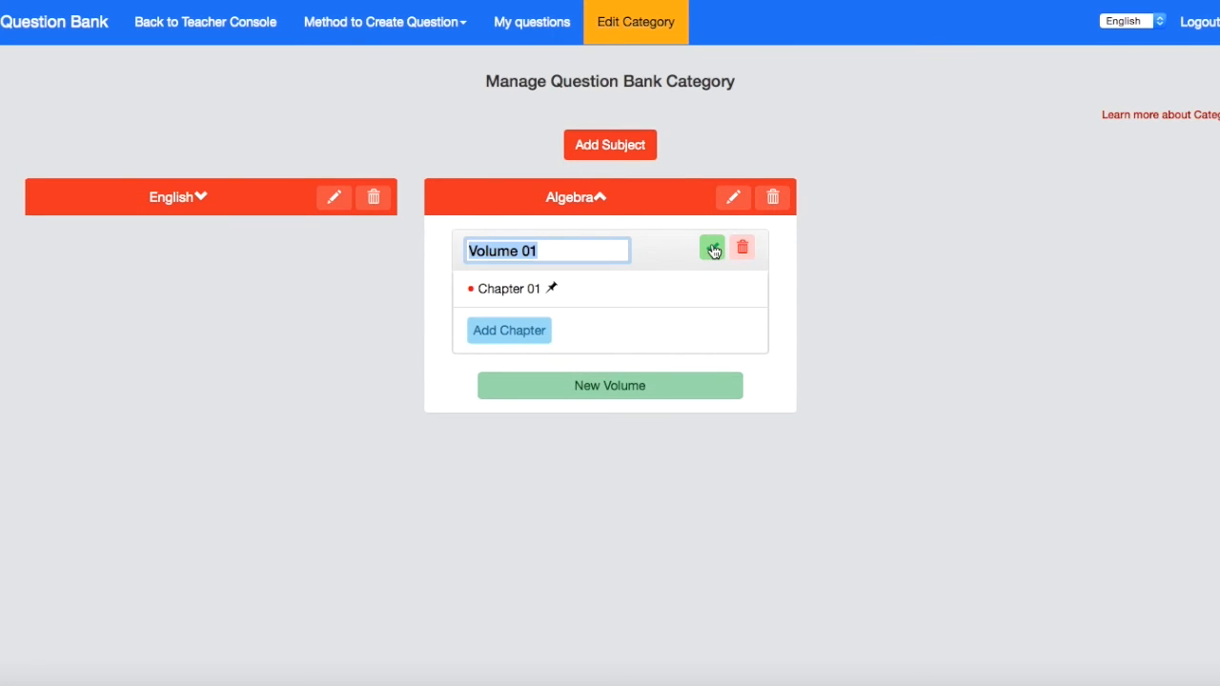
text(Chap)
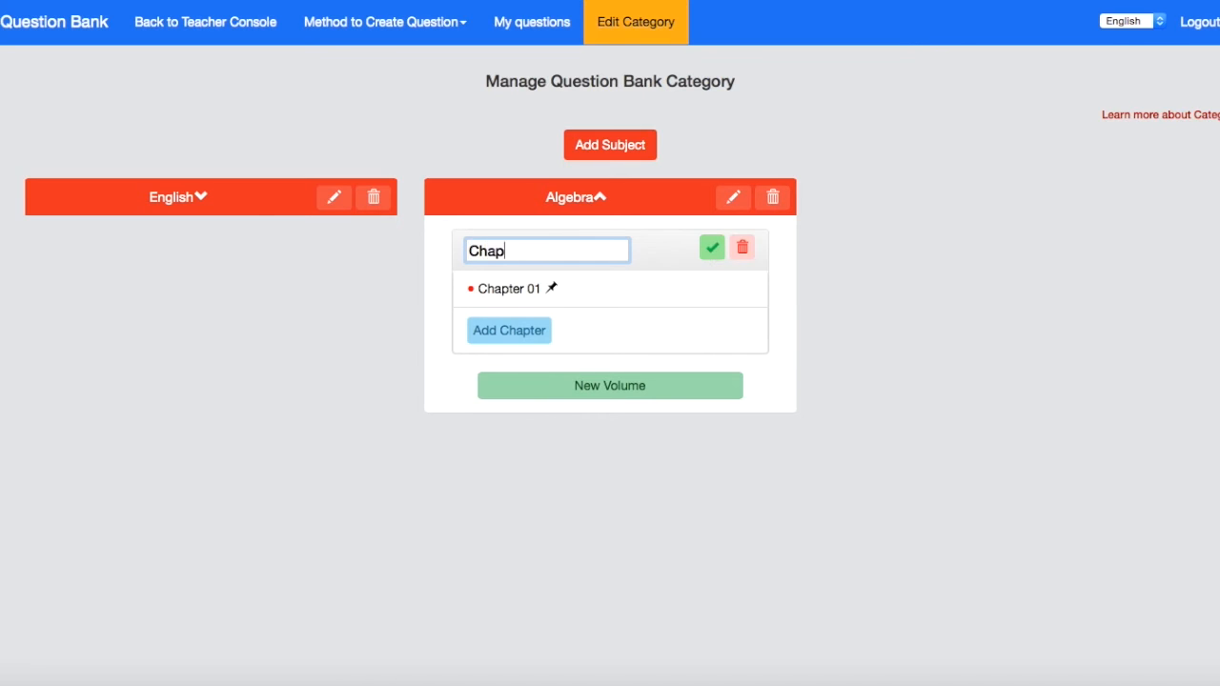
text(ter 1)
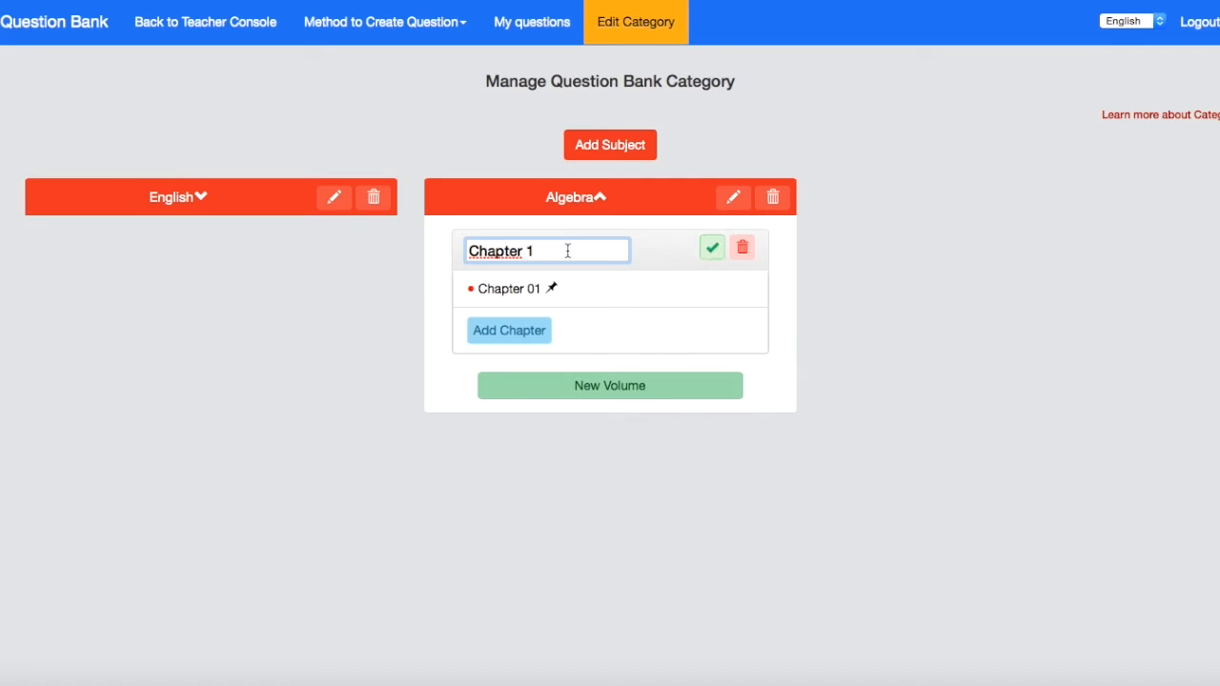
text( - 5th g)
key(BackSpace)
key(BackSpace)
key(BackSpace)
key(BackSpace)
key(BackSpace)
key(BackSpace)
key(BackSpace)
key(BackSpace)
key(BackSpace)
key(BackSpace)
key(BackSpace)
key(BackSpace)
key(BackSpace)
key(BackSpace)
key(BackSpace)
key(BackSpace)
key(BackSpace)
text(5th Grade)
Add a subchapter named Chapter 1.1 under Chapter 01, save the edited names and collapse the Algebra subject.
click(521, 296)
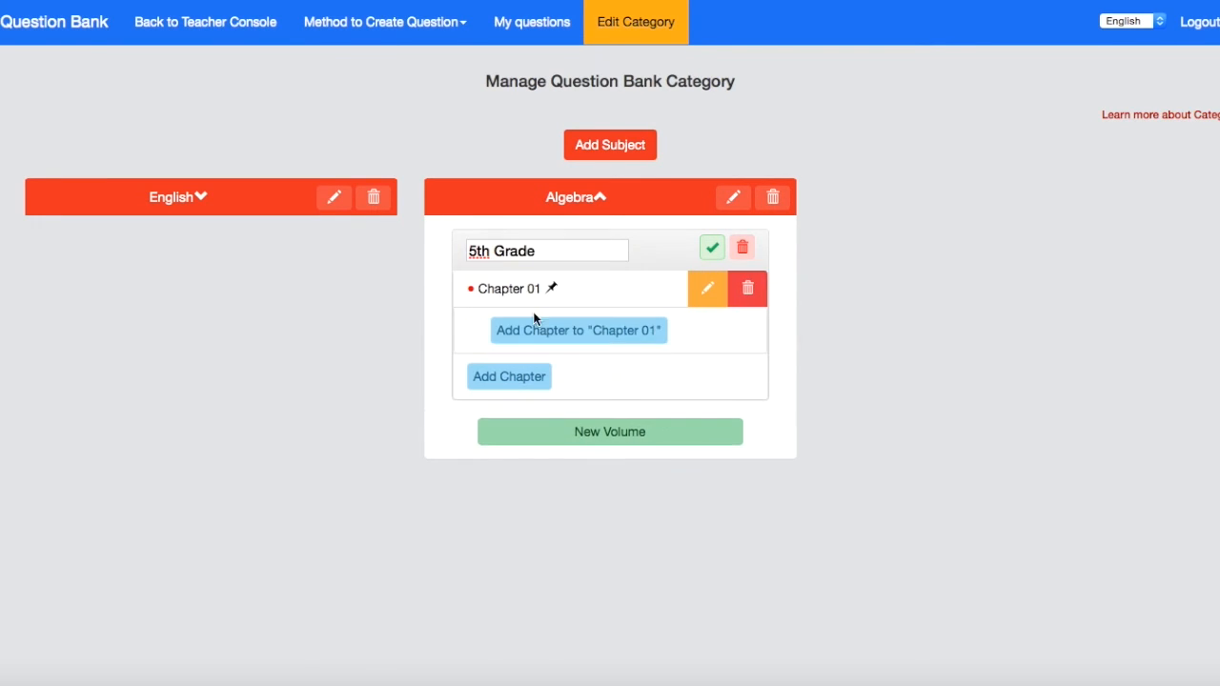
click(544, 331)
click(544, 331)
text(C)
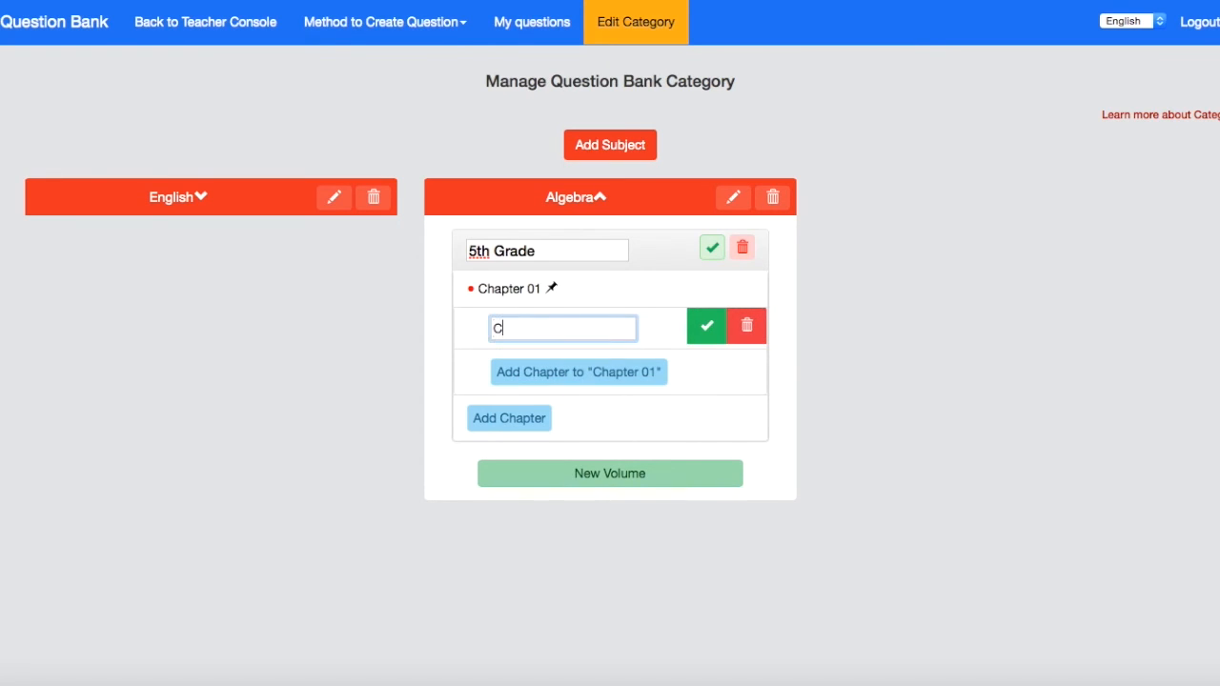
text(hapter 1.1)
click(703, 324)
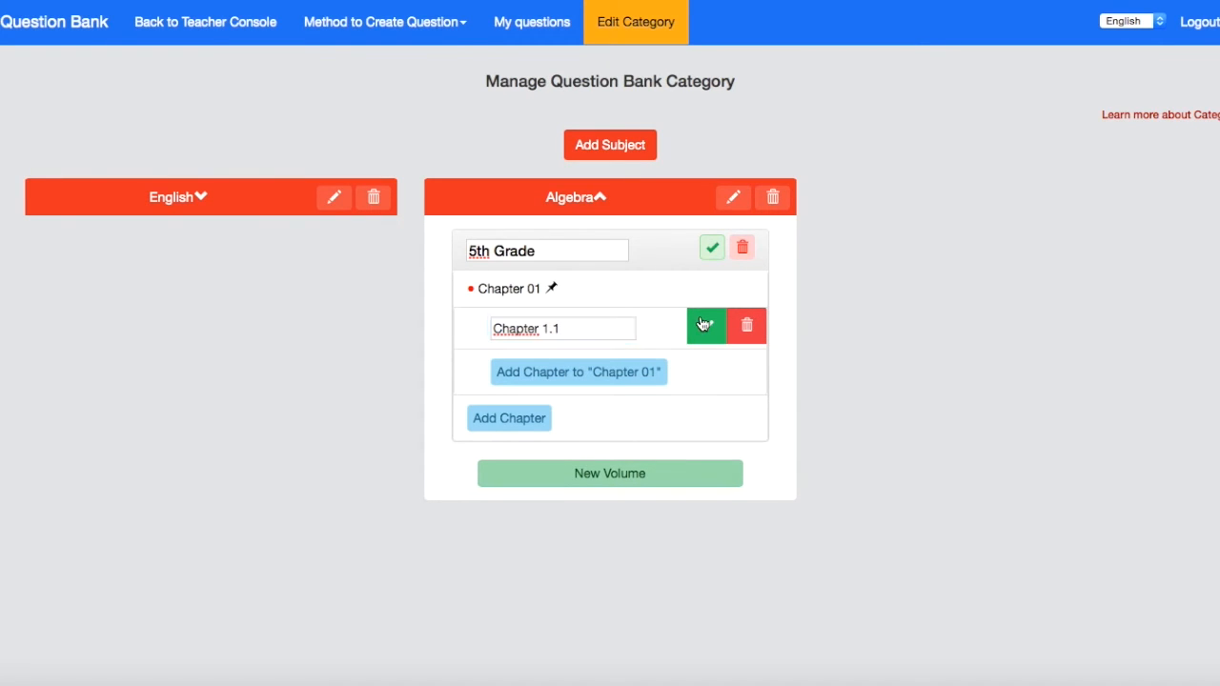
click(711, 249)
click(554, 206)
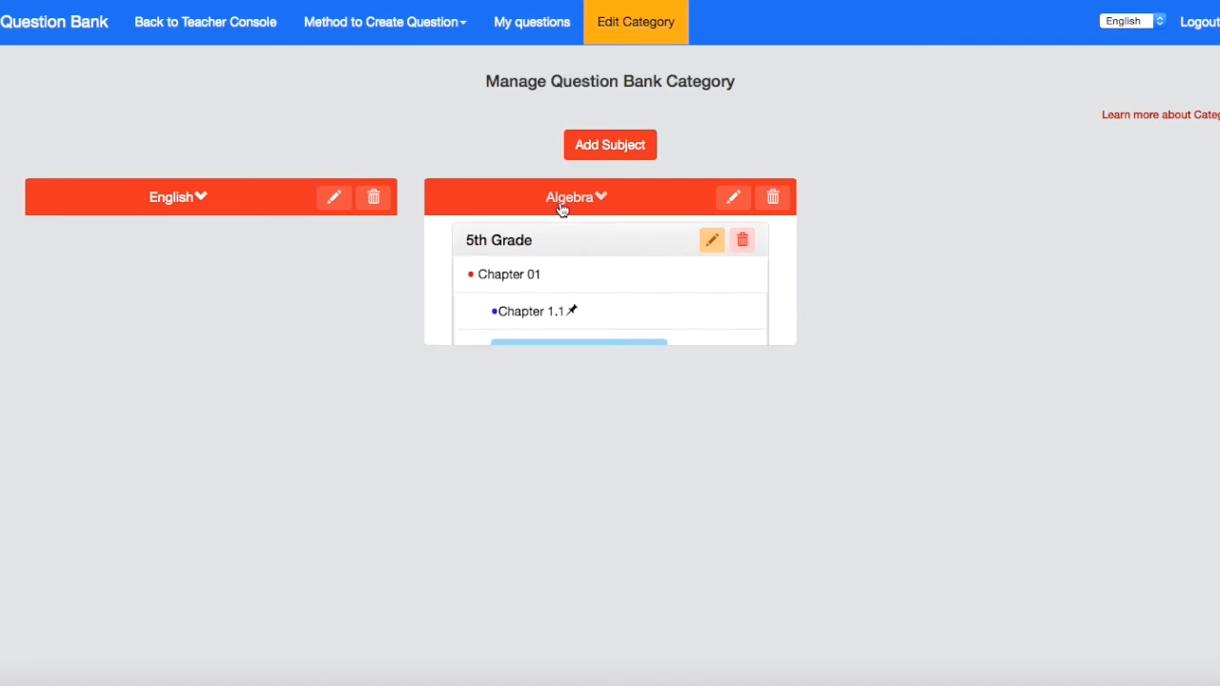
Expand the Algebra subject again and start manually creating a multiple-choice question.
click(560, 207)
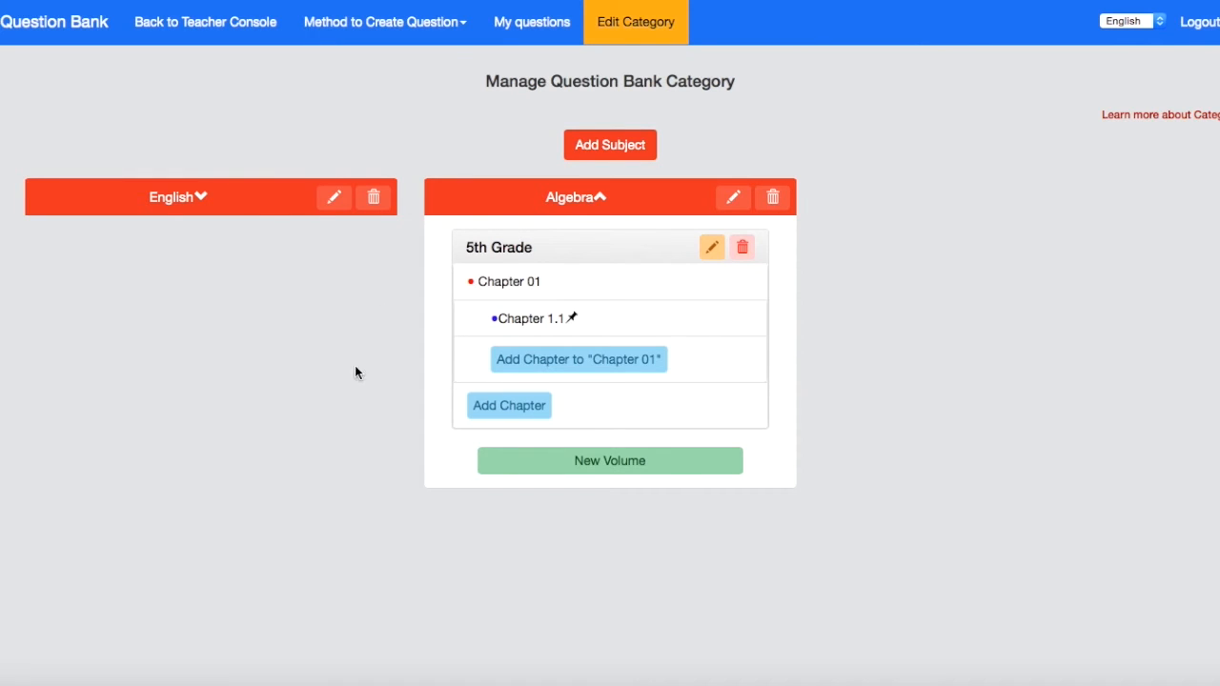
click(455, 26)
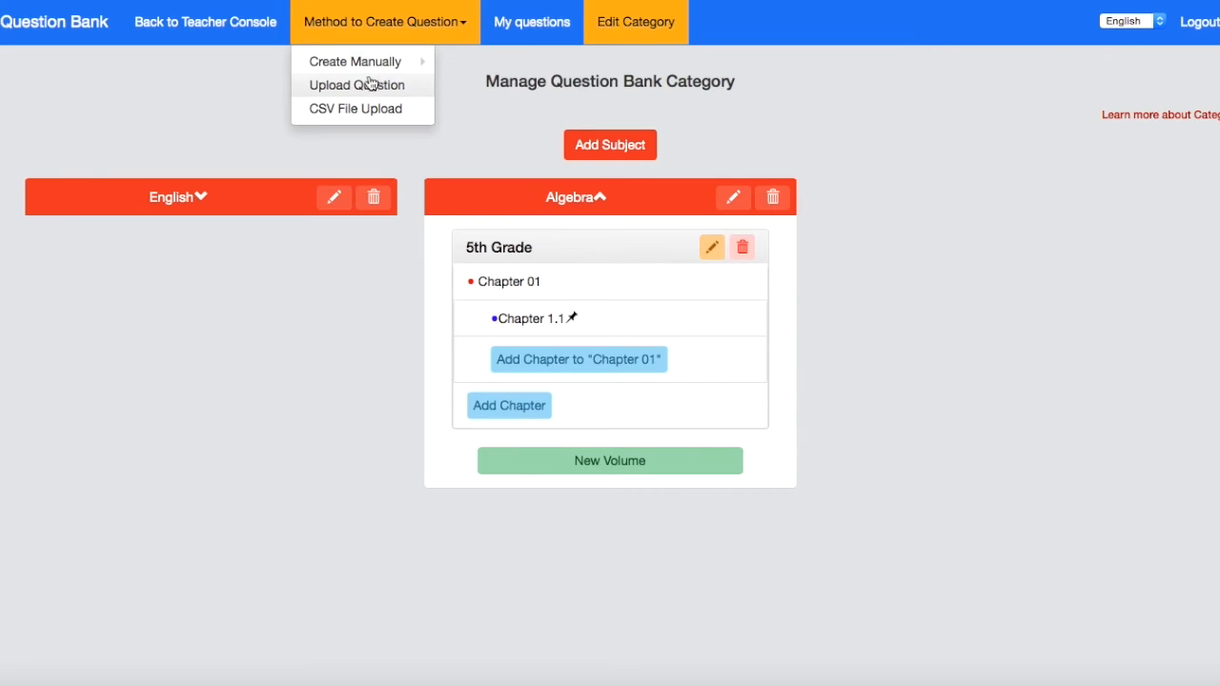
mouse_move(372, 73)
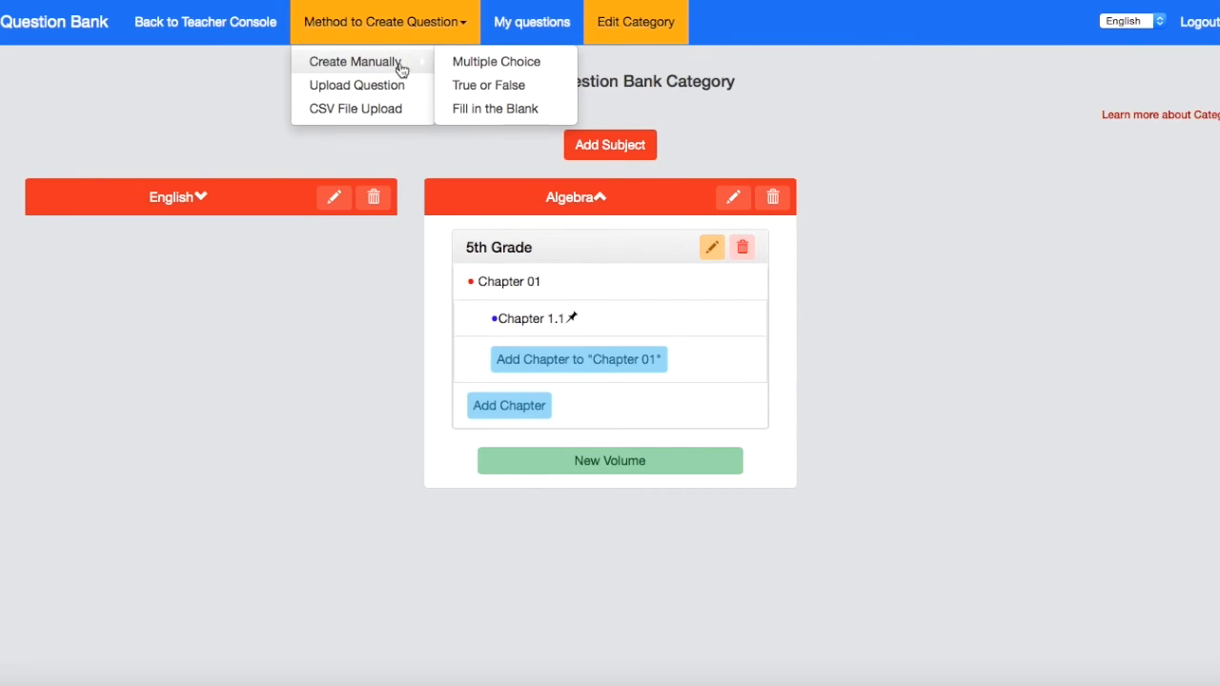
click(495, 66)
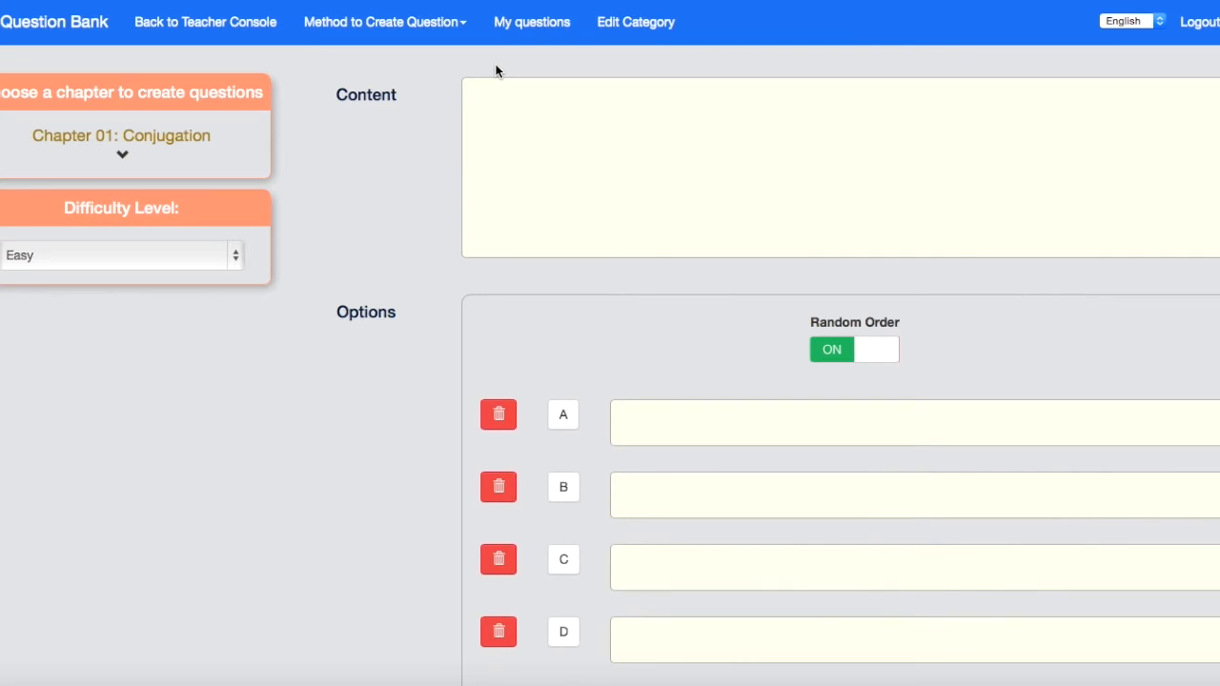
scroll(578, 325, down, 5)
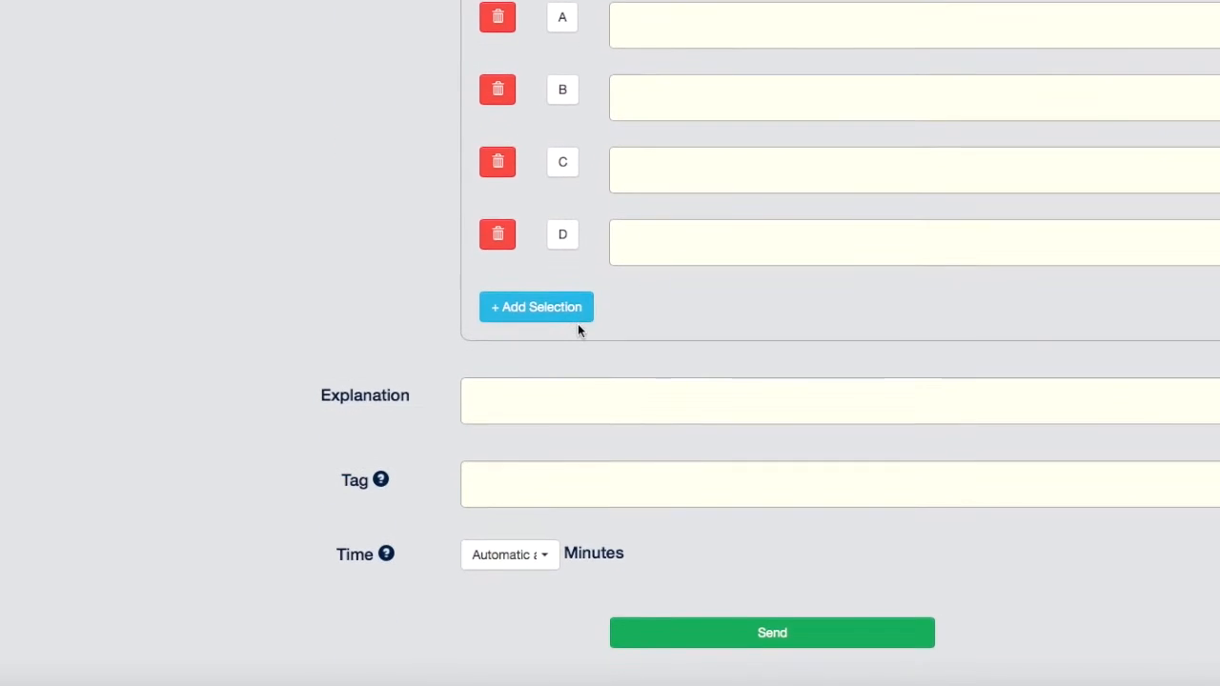
scroll(577, 330, up, 4)
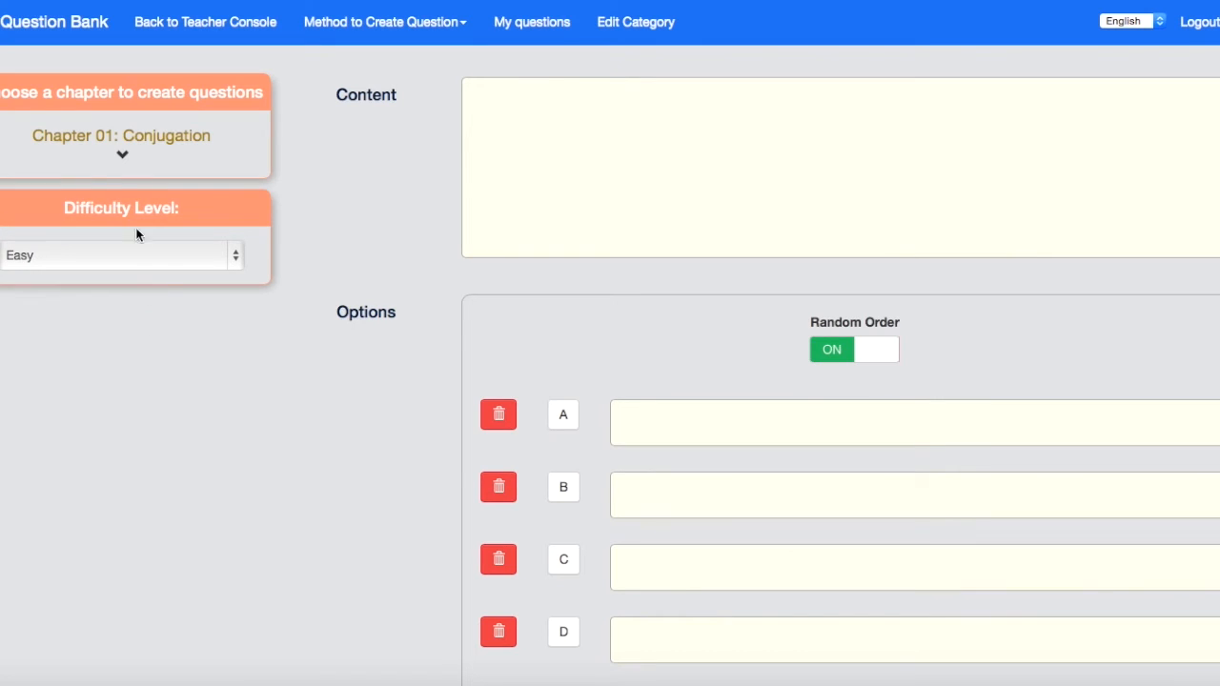
Assign the question to Chapter 02: Simple Past of the English 5th grade volume and set its difficulty level to Hard.
click(123, 157)
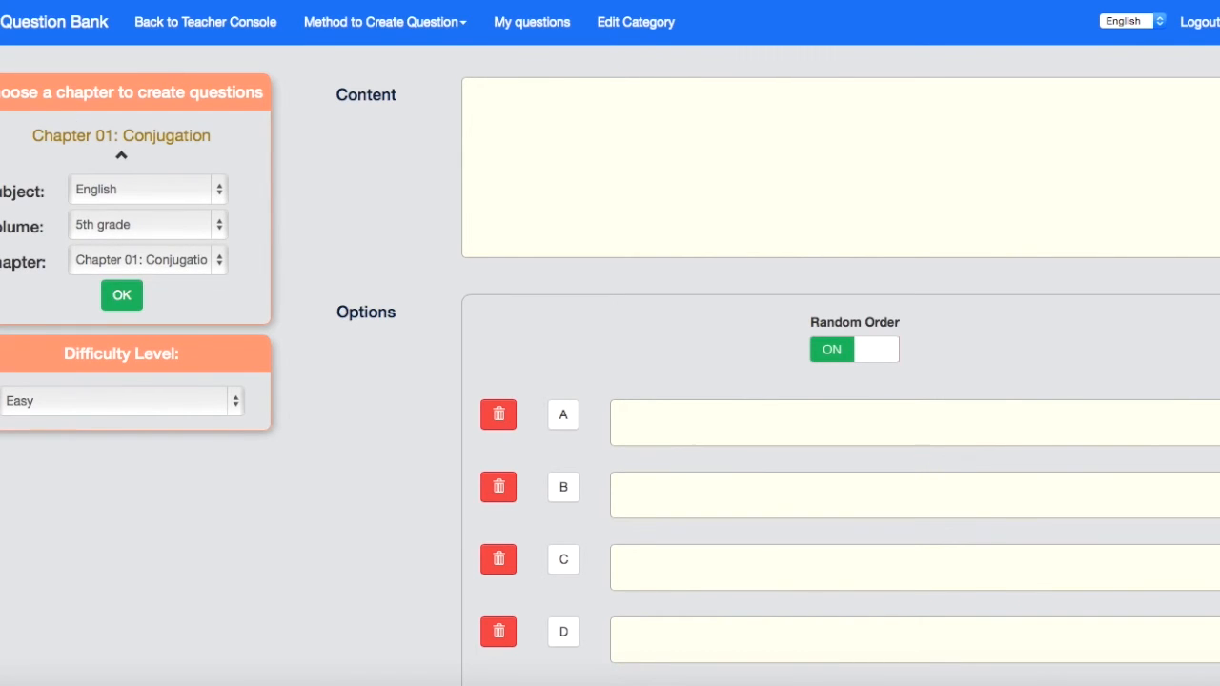
click(105, 200)
click(104, 199)
click(108, 230)
click(108, 229)
click(108, 249)
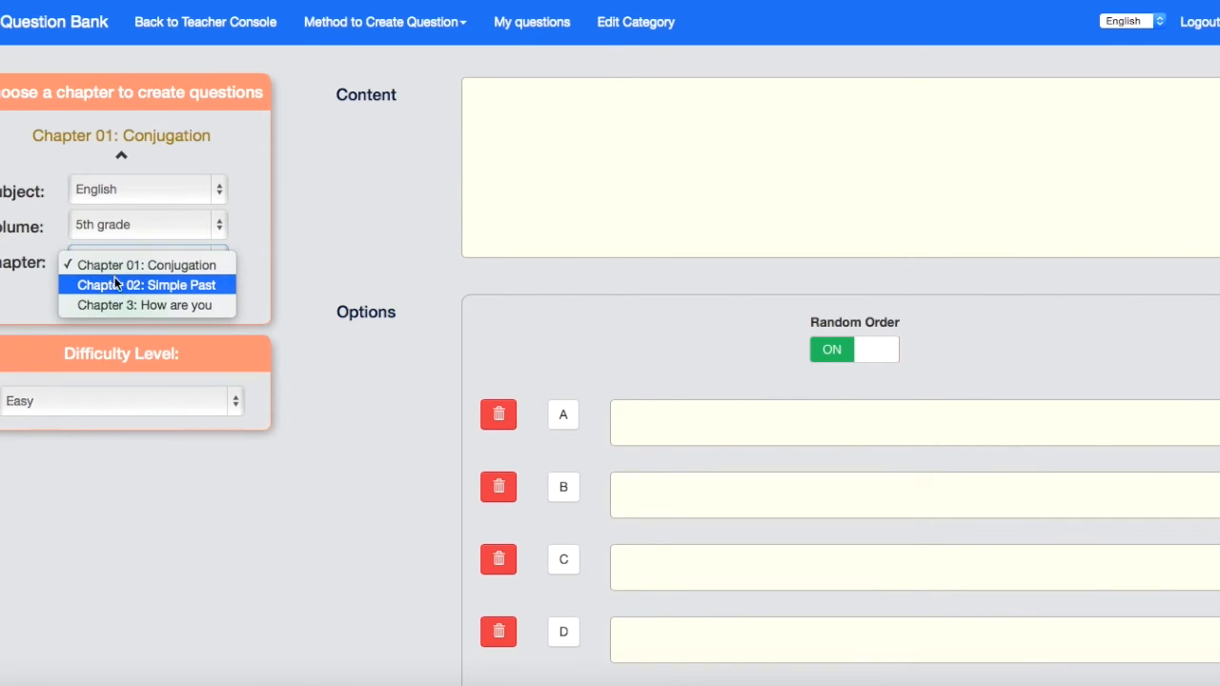
click(118, 284)
click(119, 293)
click(122, 261)
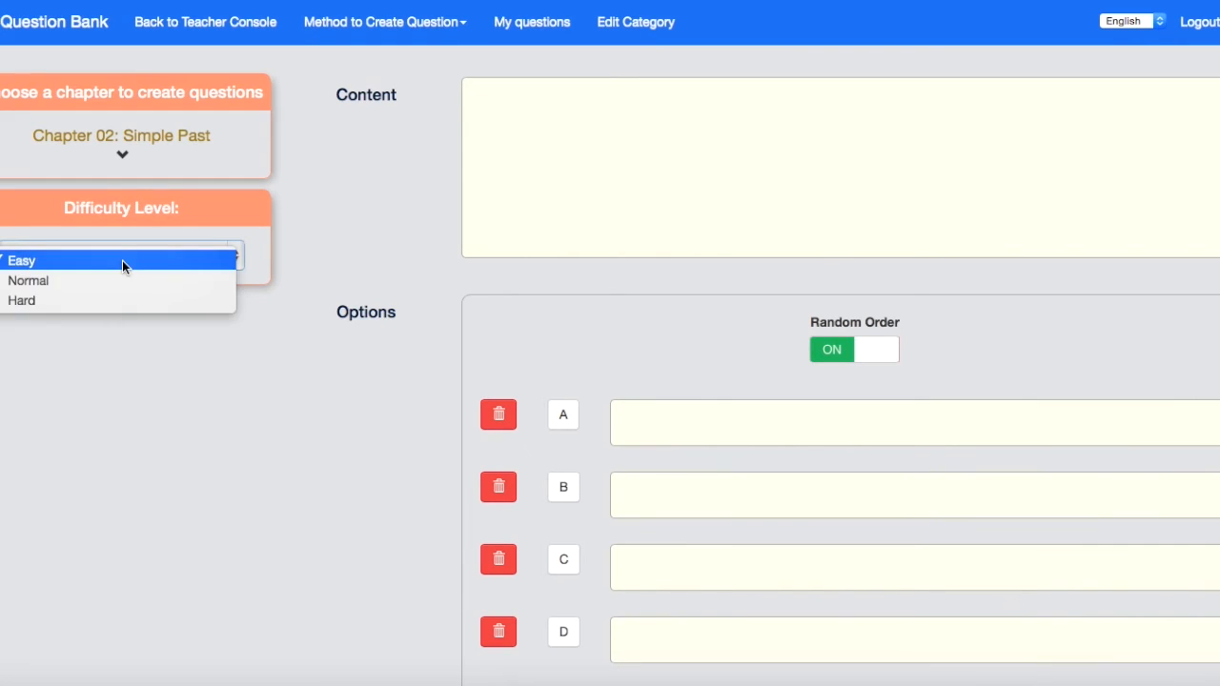
click(105, 299)
Enter "How were you yesterday?" as the question's content.
click(618, 194)
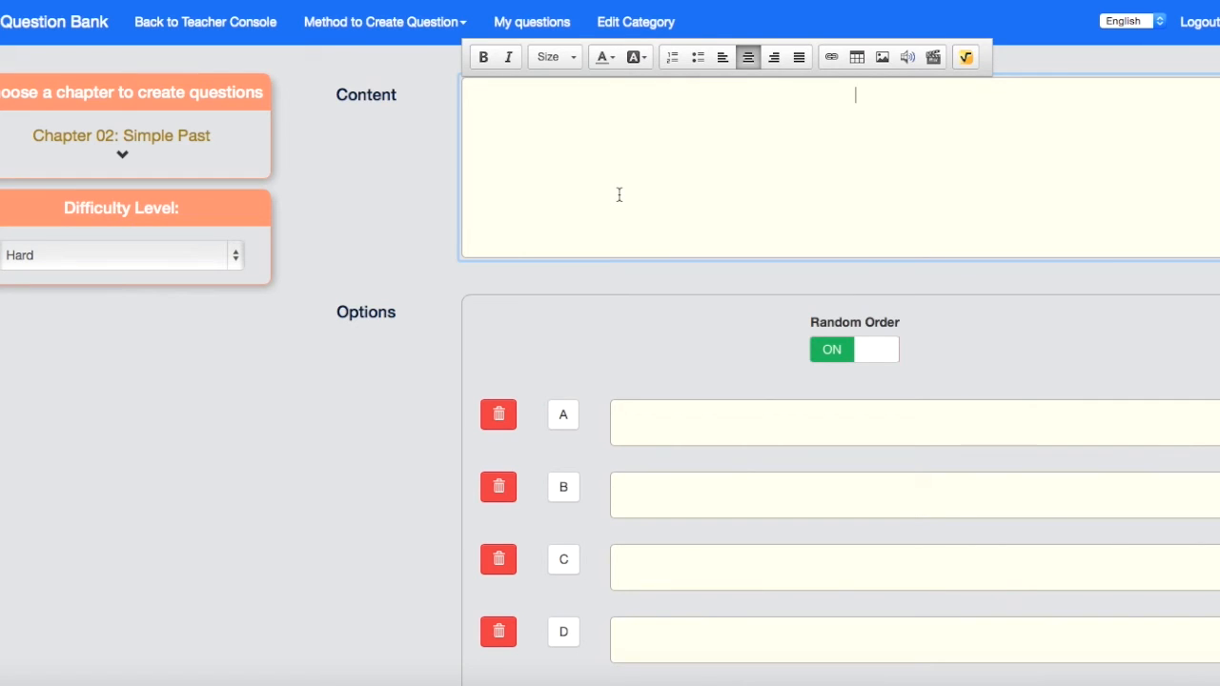
text(How were you yesterday)
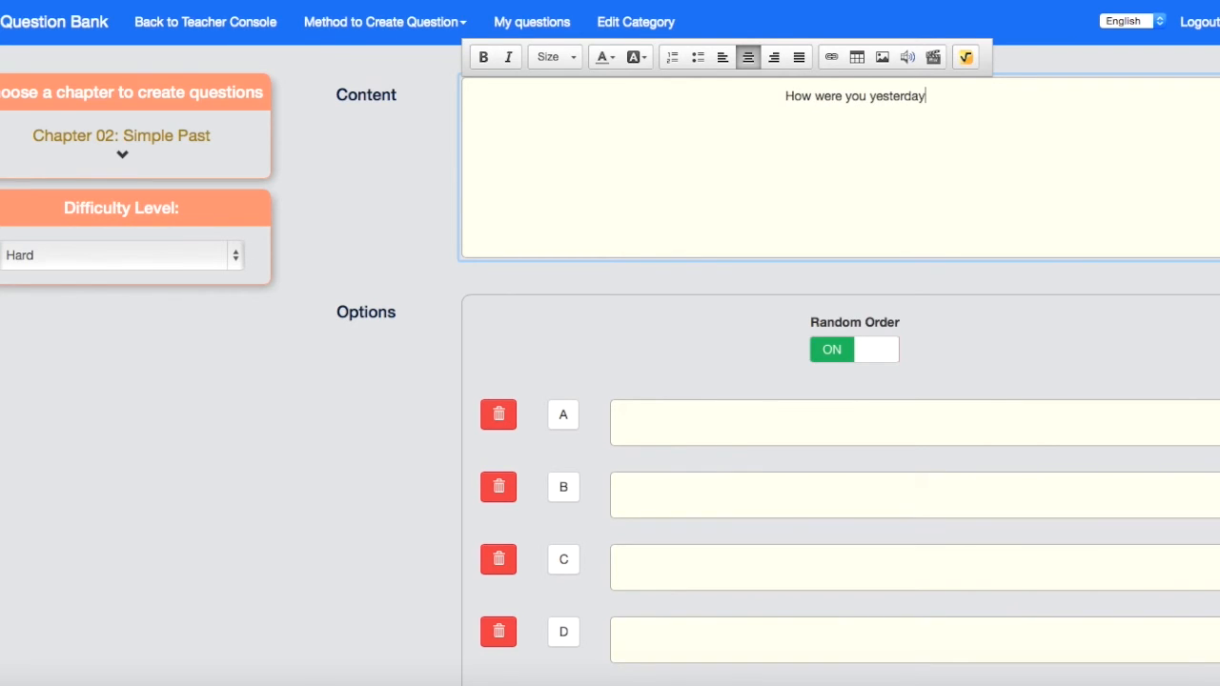
text(?)
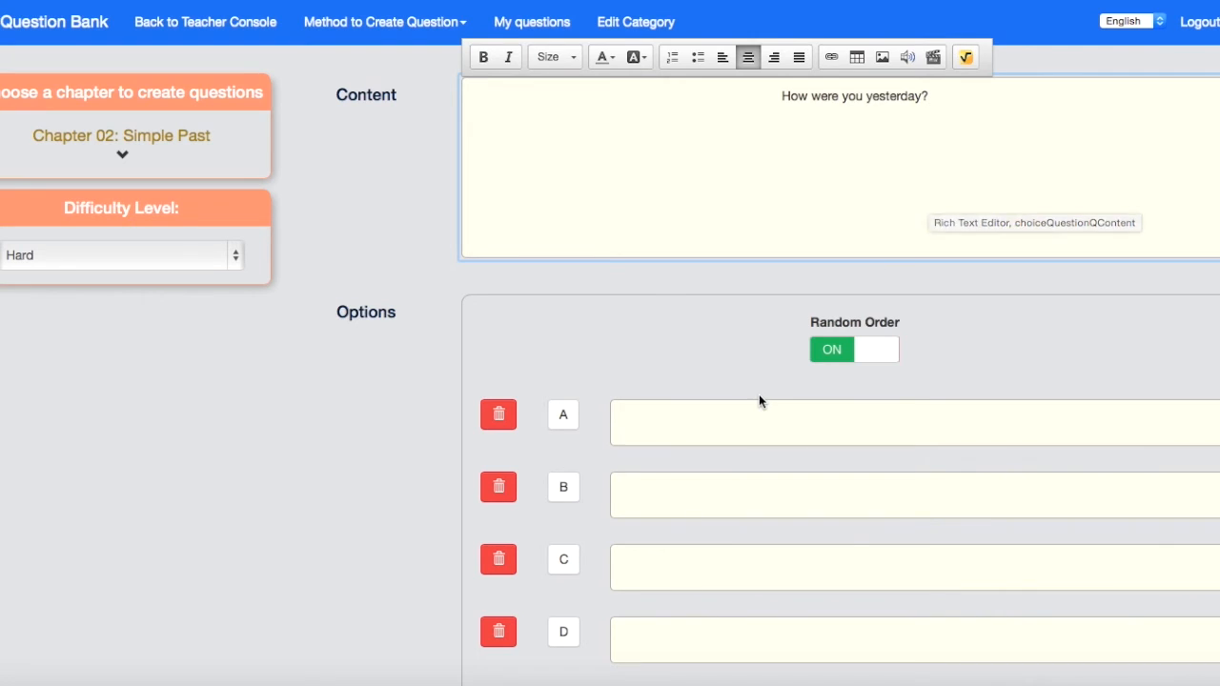
Mark option A as the correct answer, and switch option B on as correct and back off.
click(748, 422)
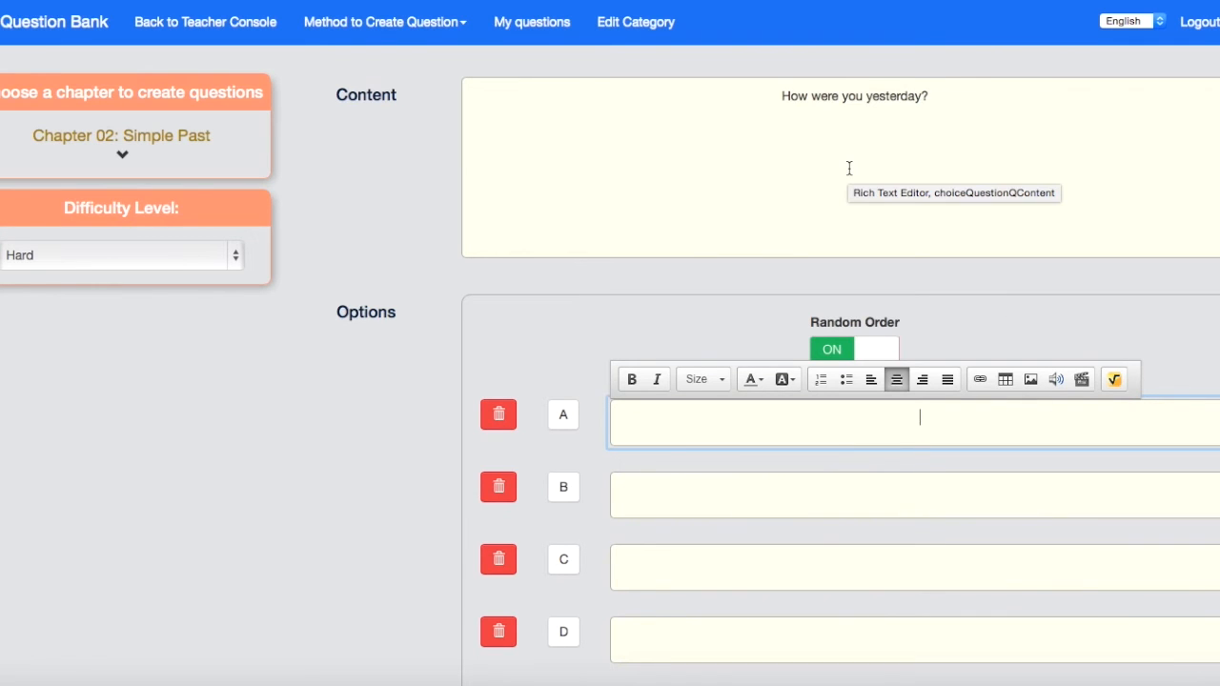
click(818, 267)
scroll(818, 267, down, 5)
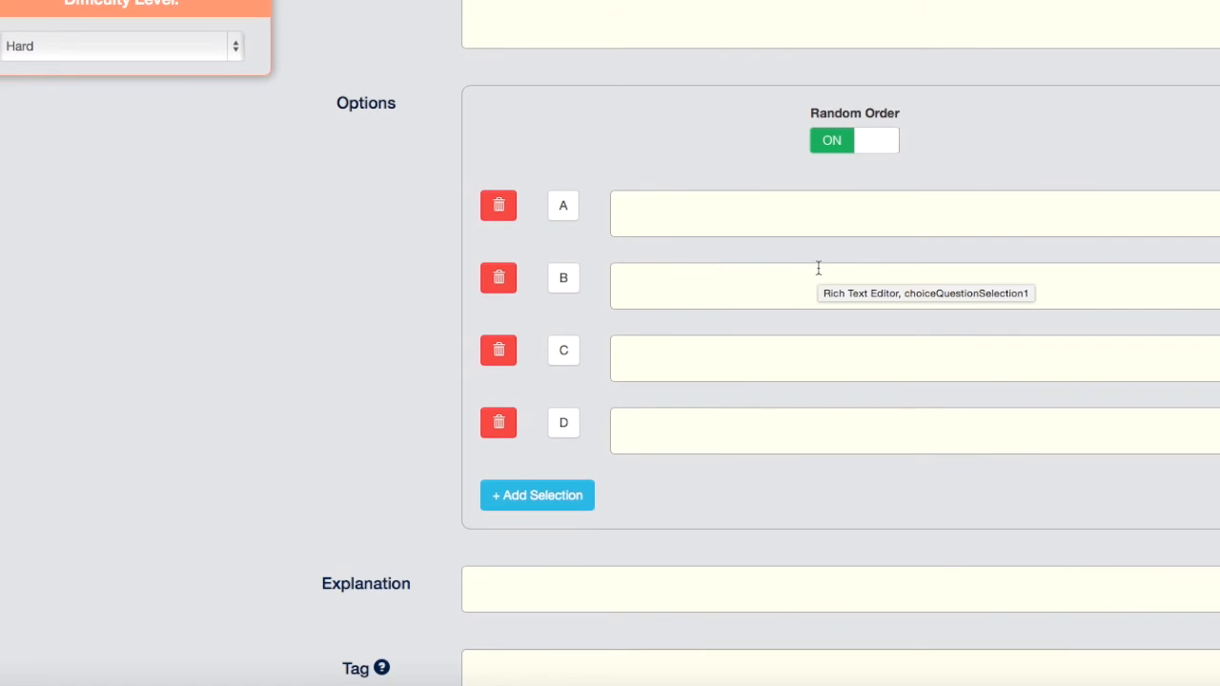
click(574, 217)
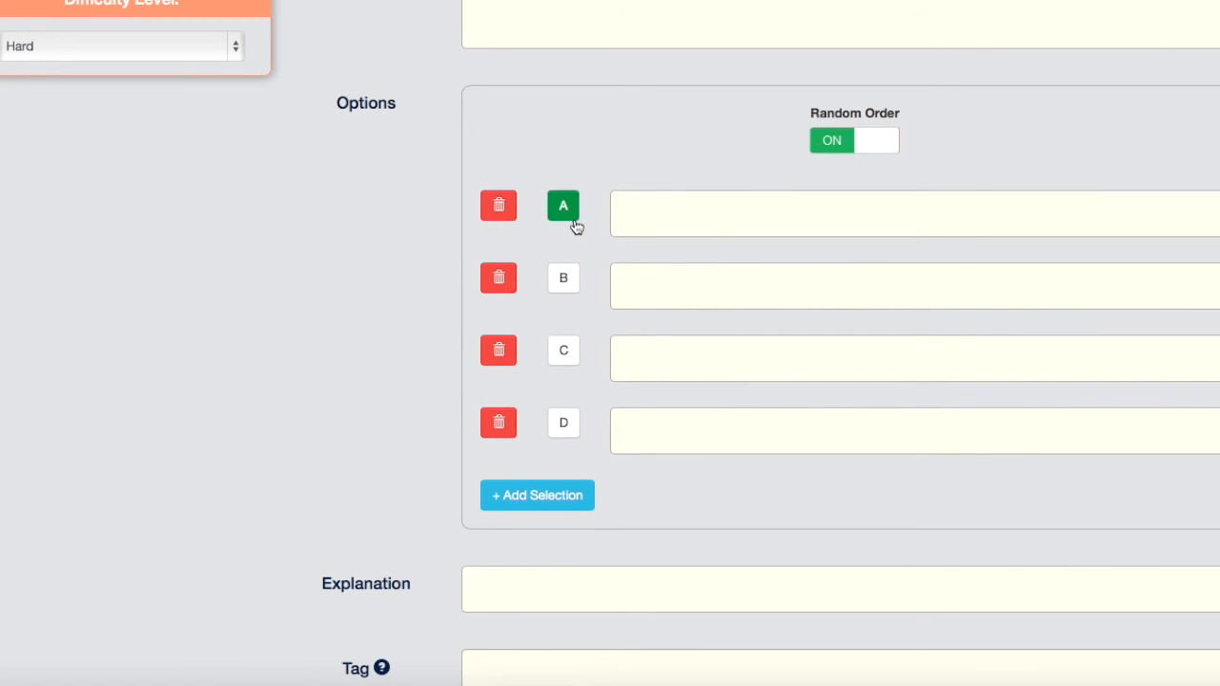
click(575, 281)
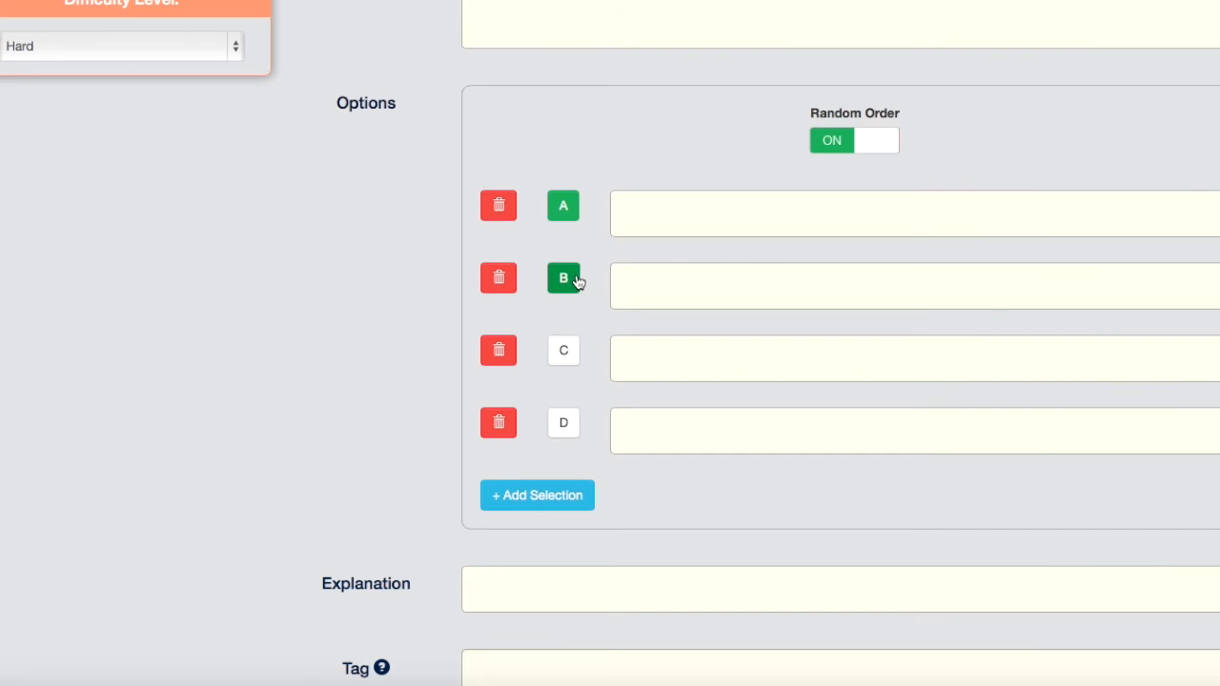
click(576, 280)
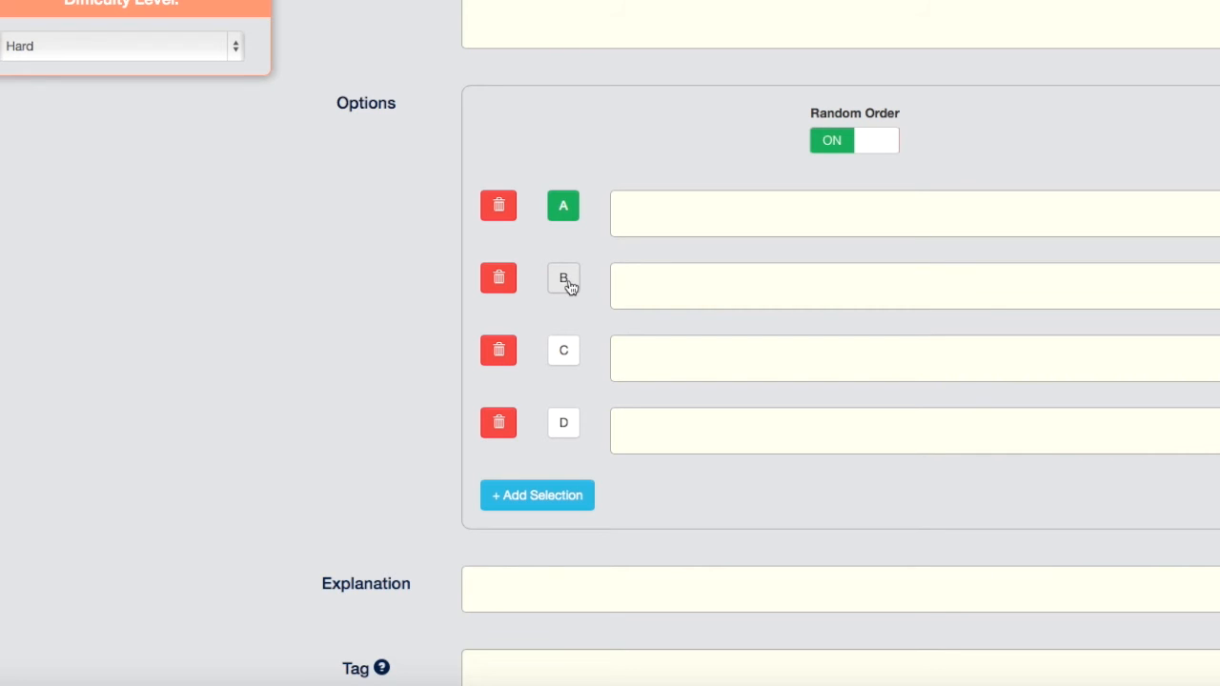
Fill answer options A to D with "I was good.", "I is terrible.", "I have been happy." and "I don't do well.".
click(892, 214)
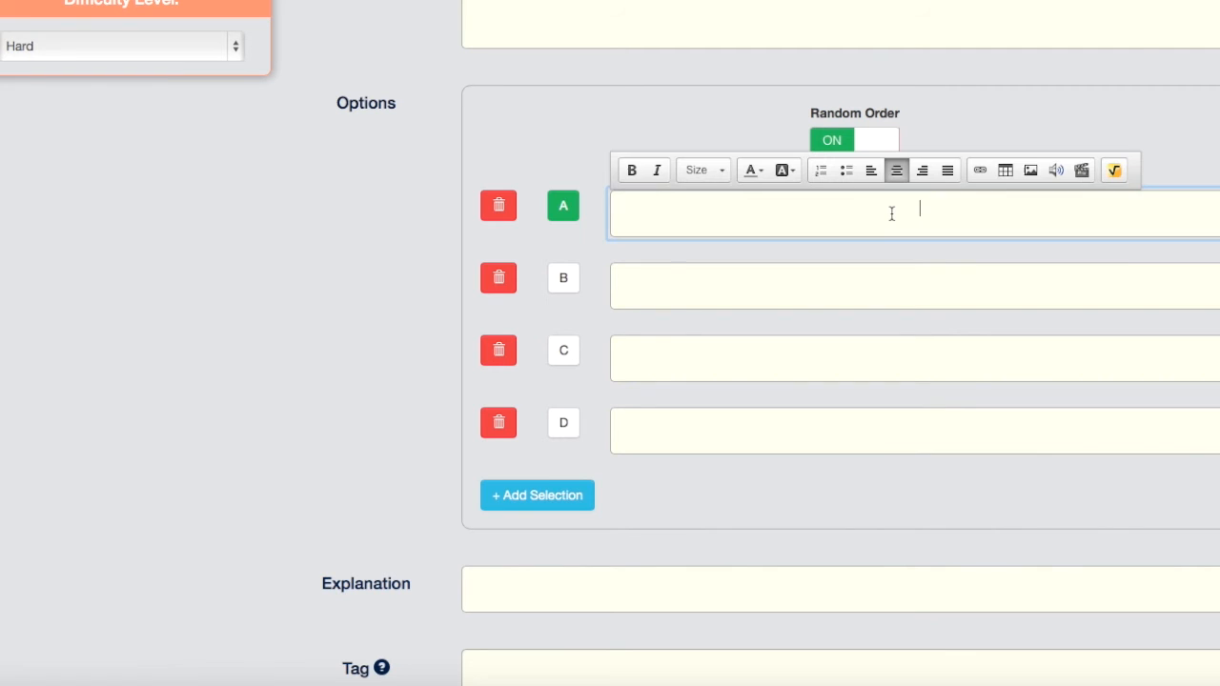
text(I was good.)
click(891, 301)
text(I)
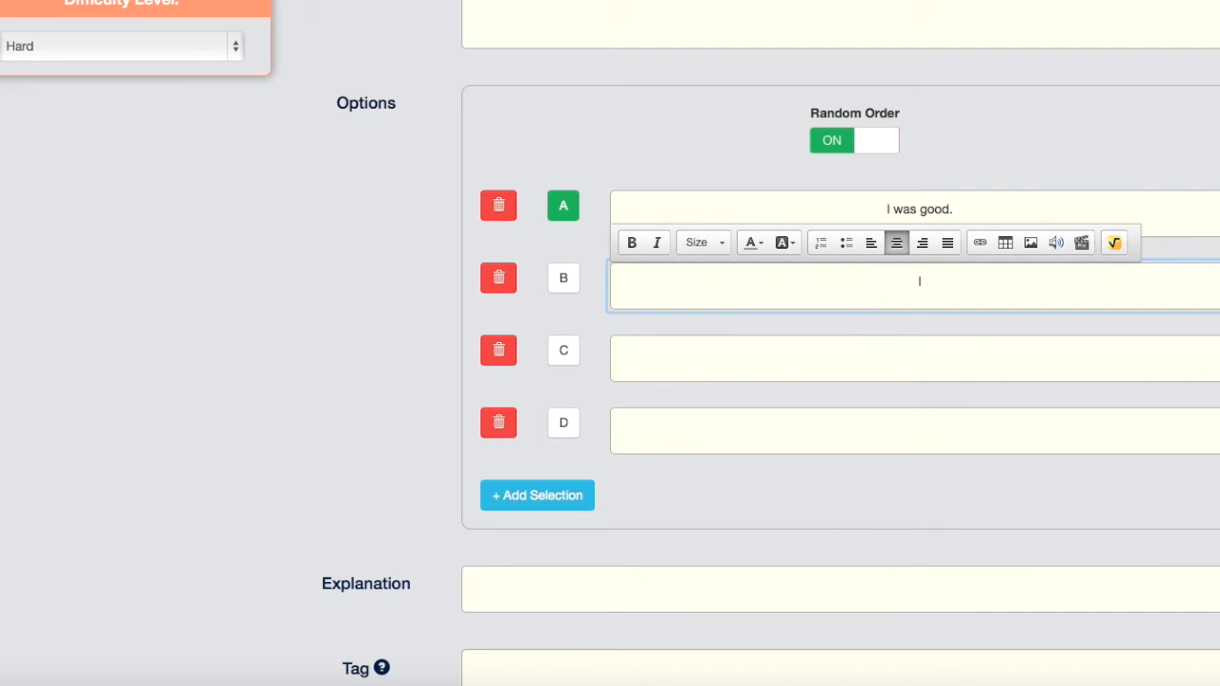
text( is terrible.)
click(888, 353)
text(I have been)
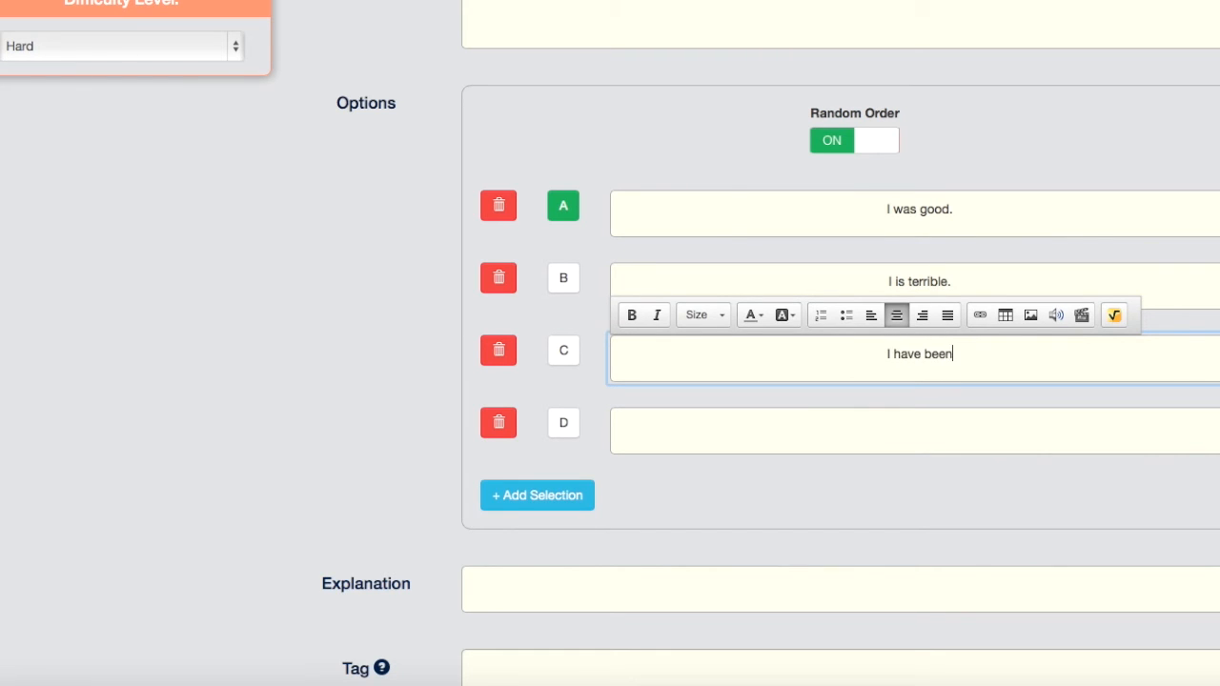
text( happy.)
click(914, 436)
text(I)
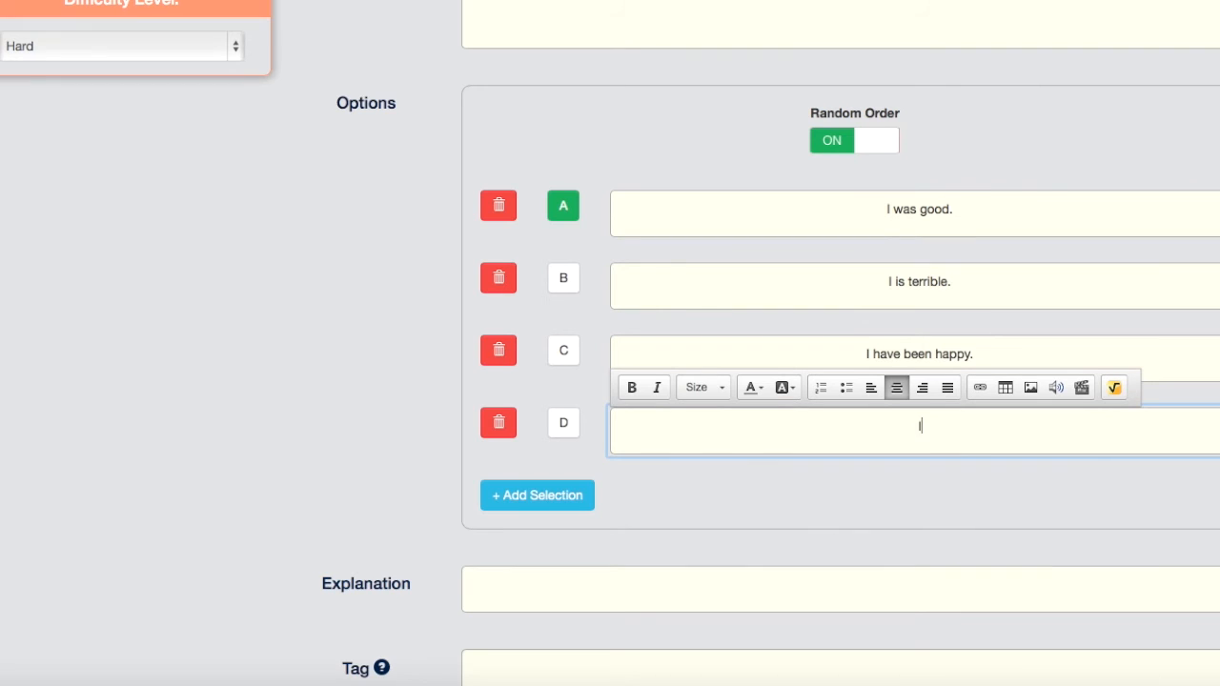
text( don't do well.)
Add a fifth answer option to the question and delete it again.
click(509, 498)
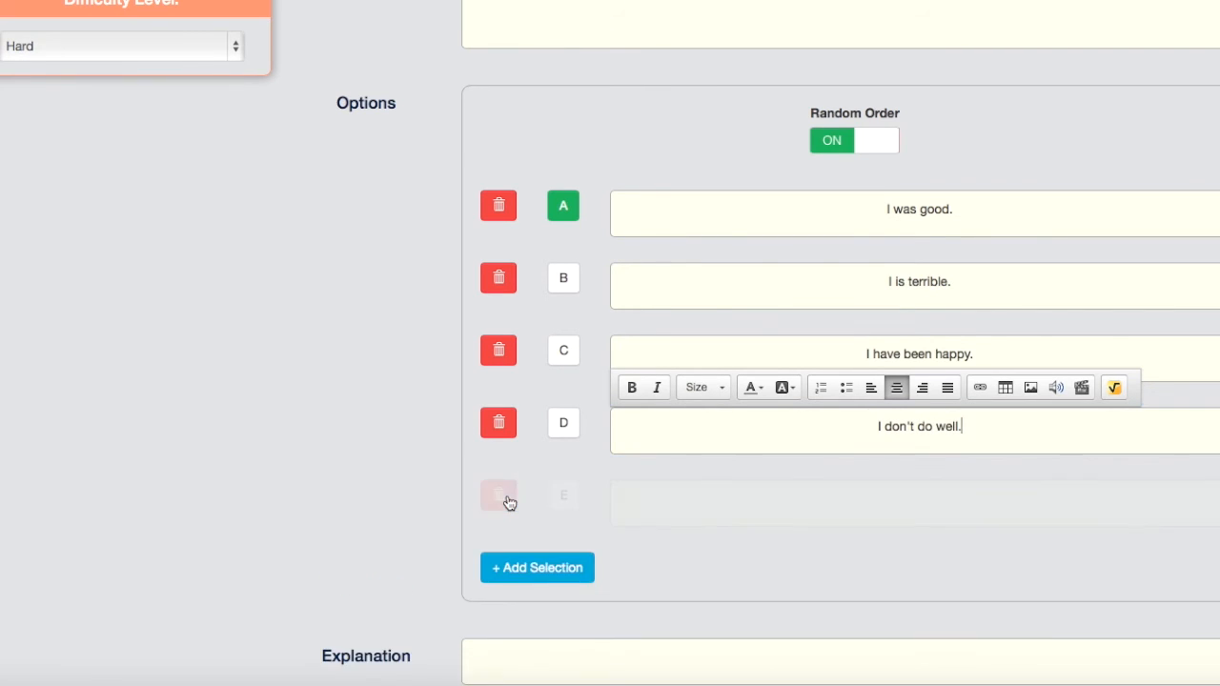
click(506, 497)
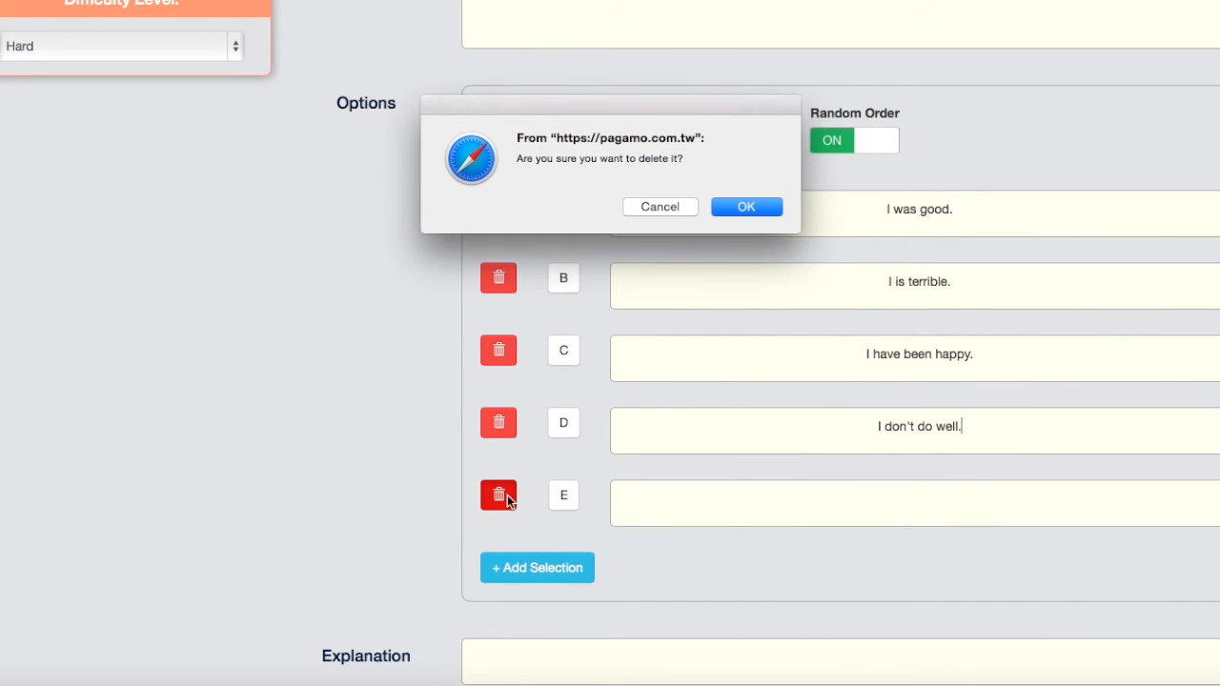
click(743, 206)
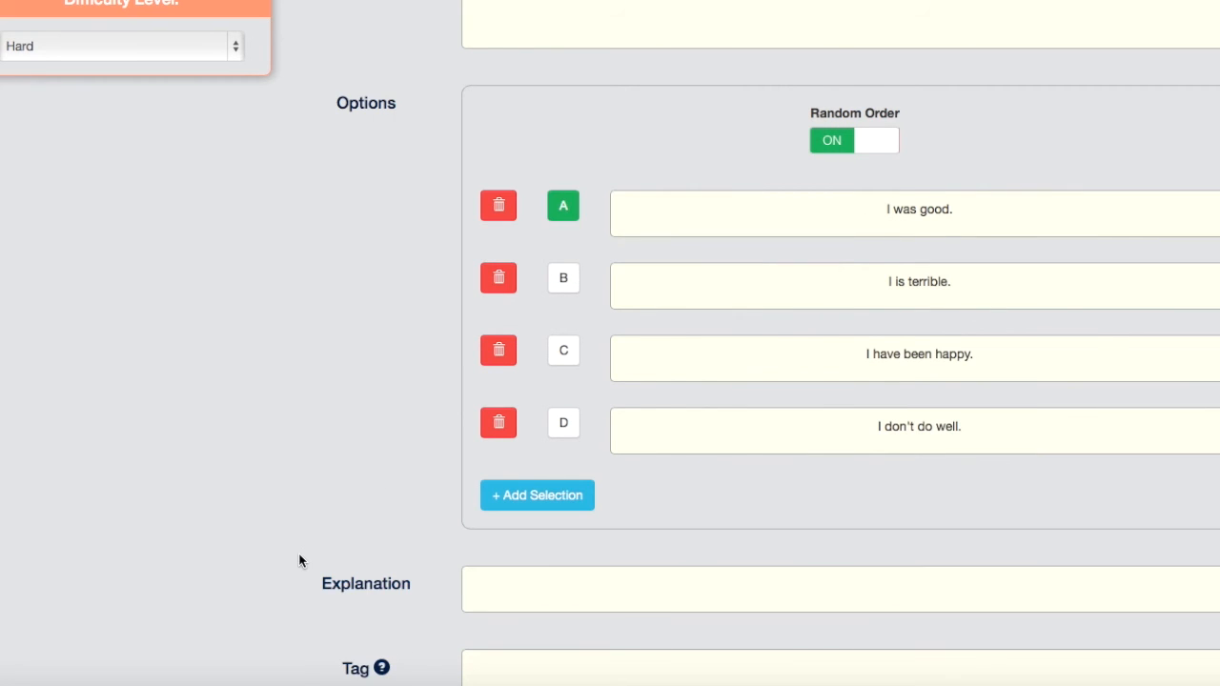
Enter the explanation "I was good" refers to the past. and add the tag English to the question.
scroll(299, 562, down, 5)
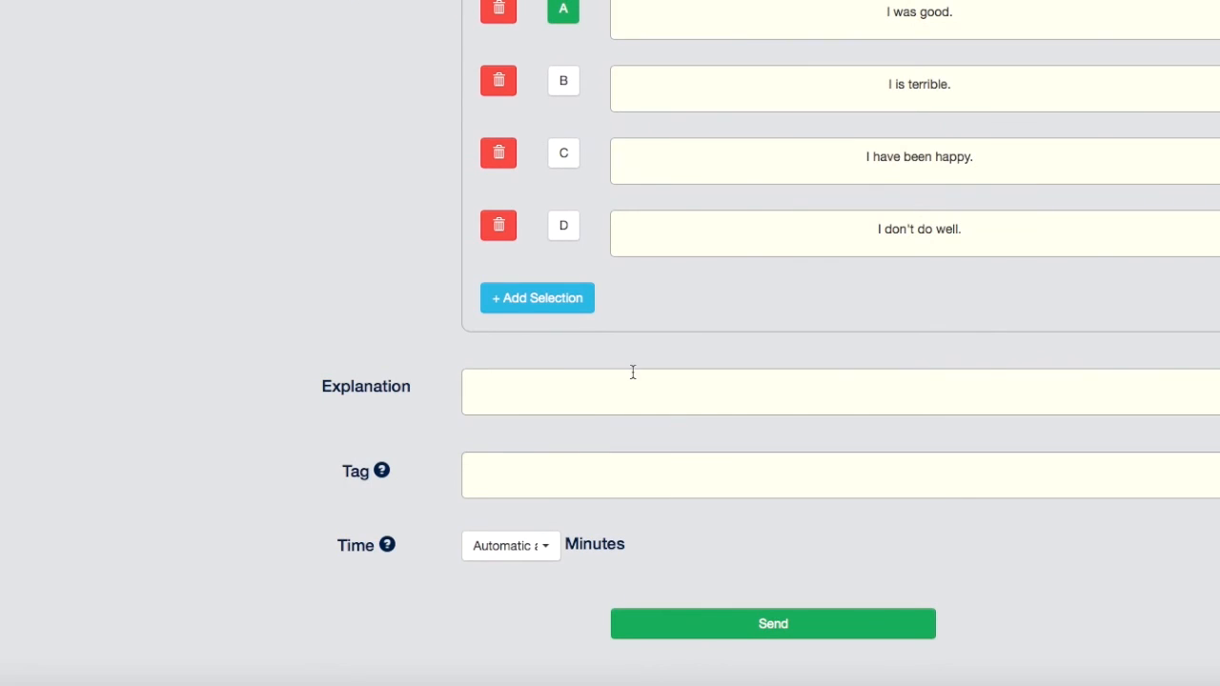
click(632, 372)
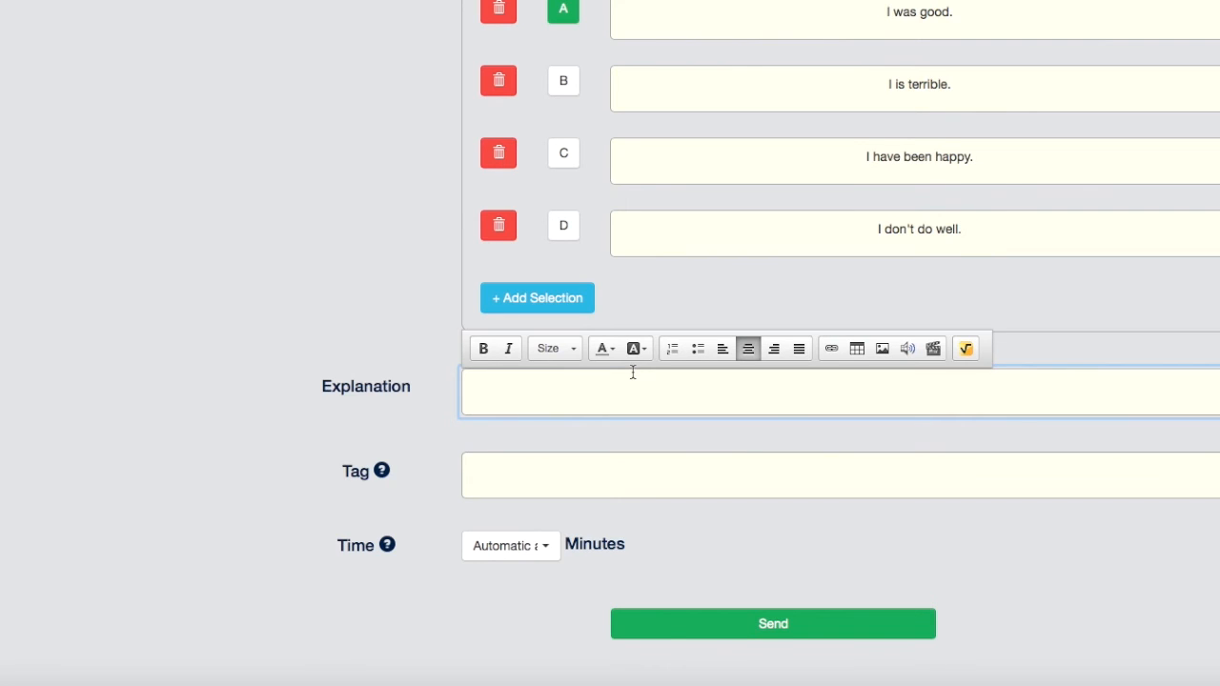
text("I was good" refers )
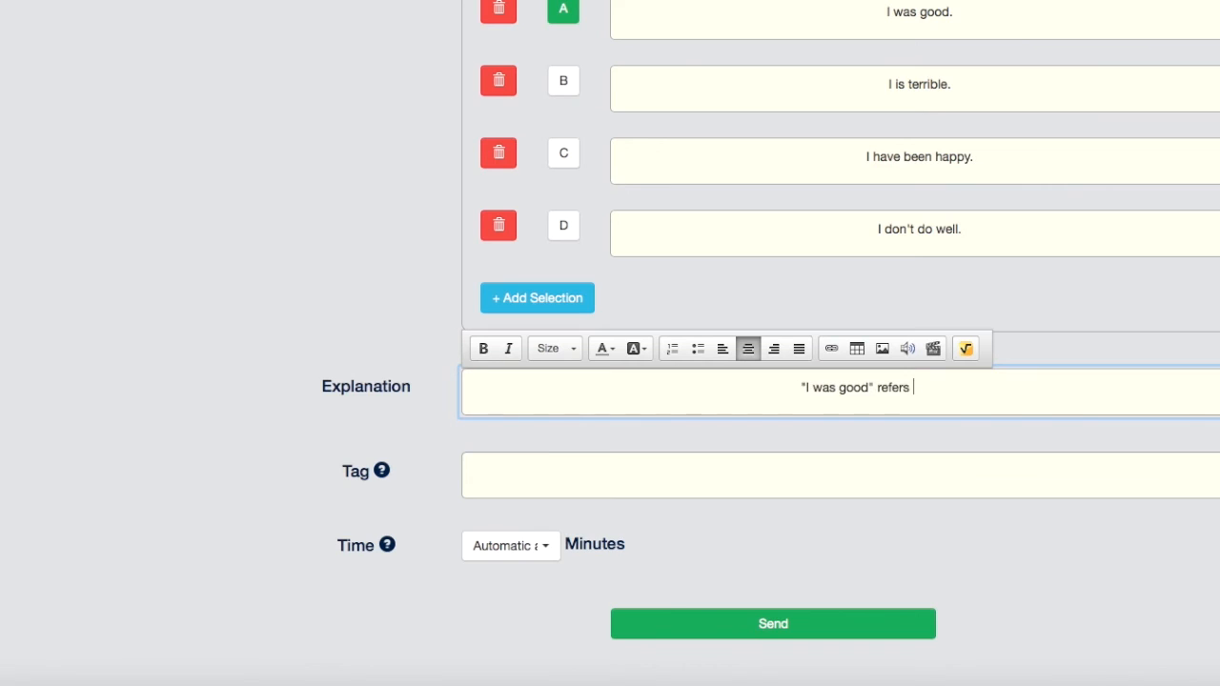
text(to the past.)
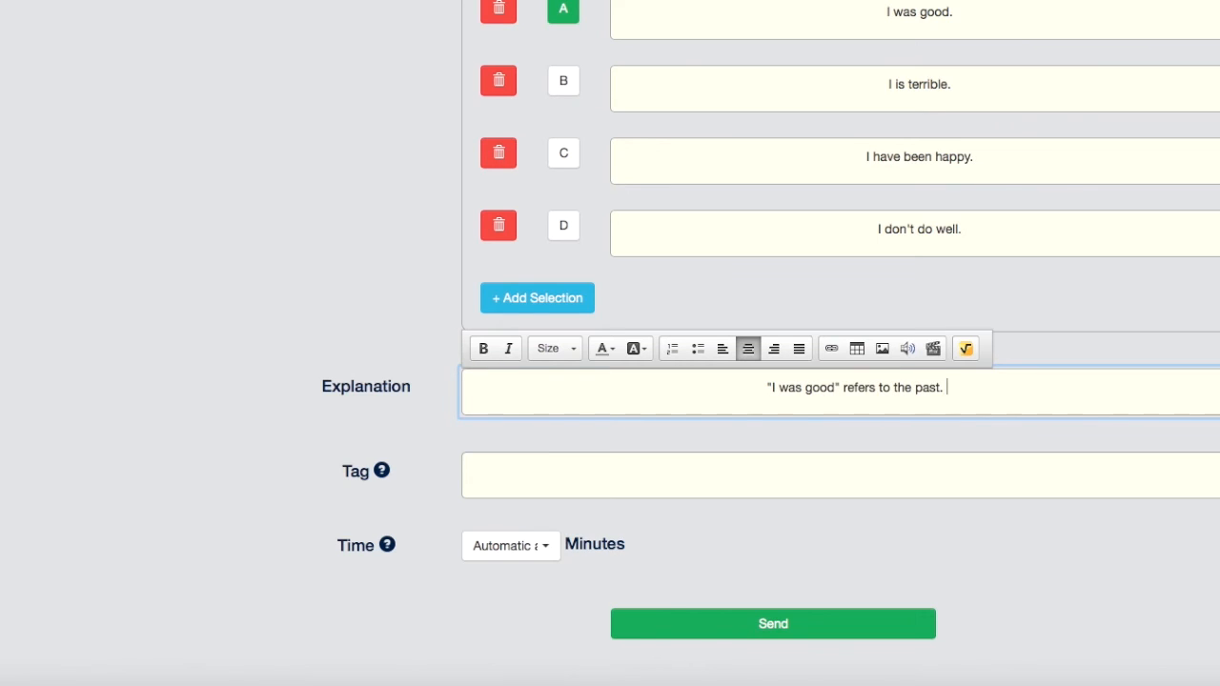
click(487, 467)
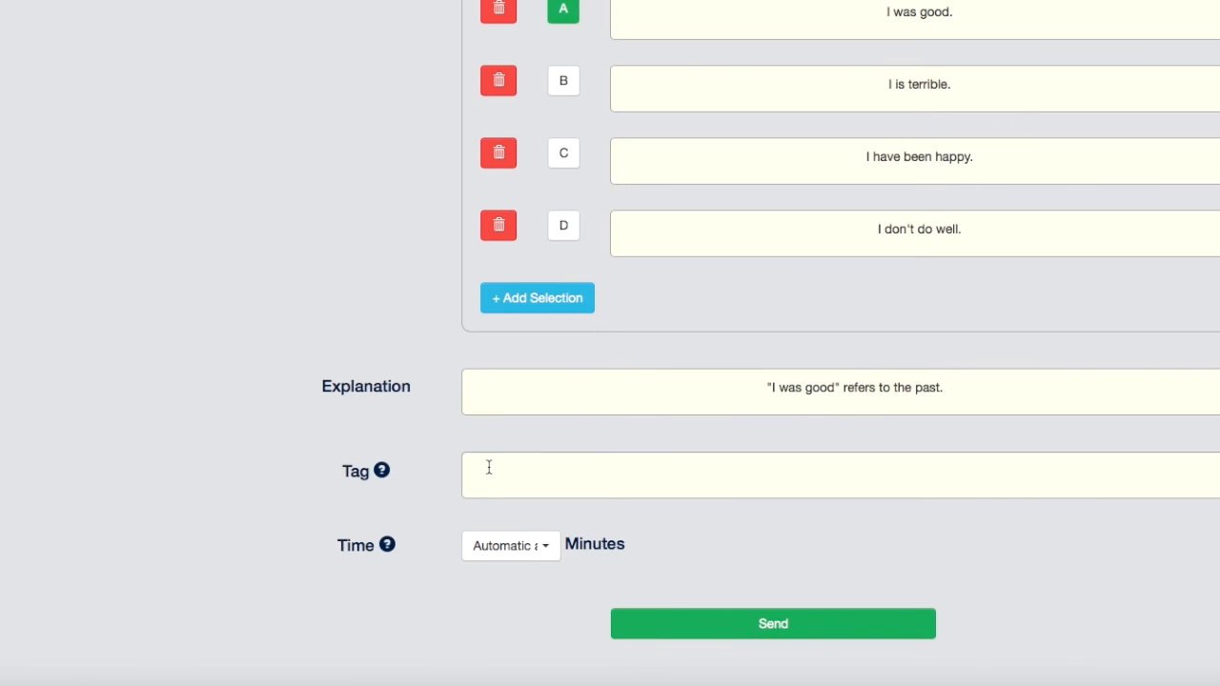
text(English)
key(Return)
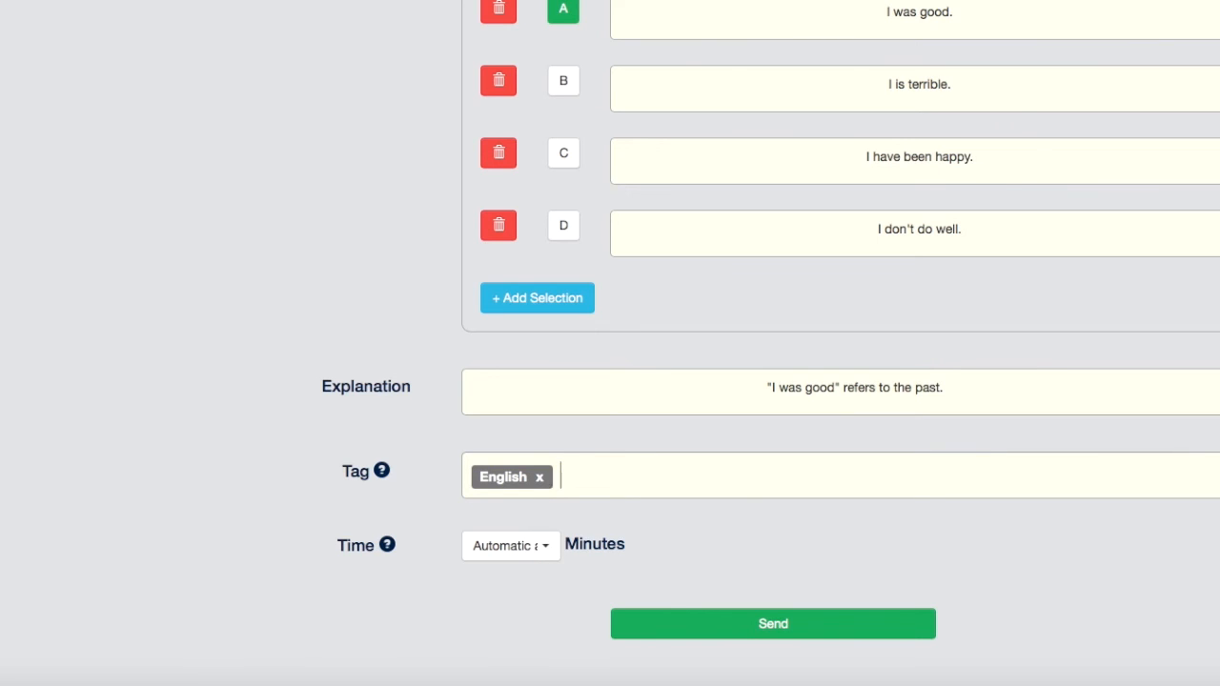
View the time limit choices without changing the automatic setting, review the question and submit it.
click(533, 557)
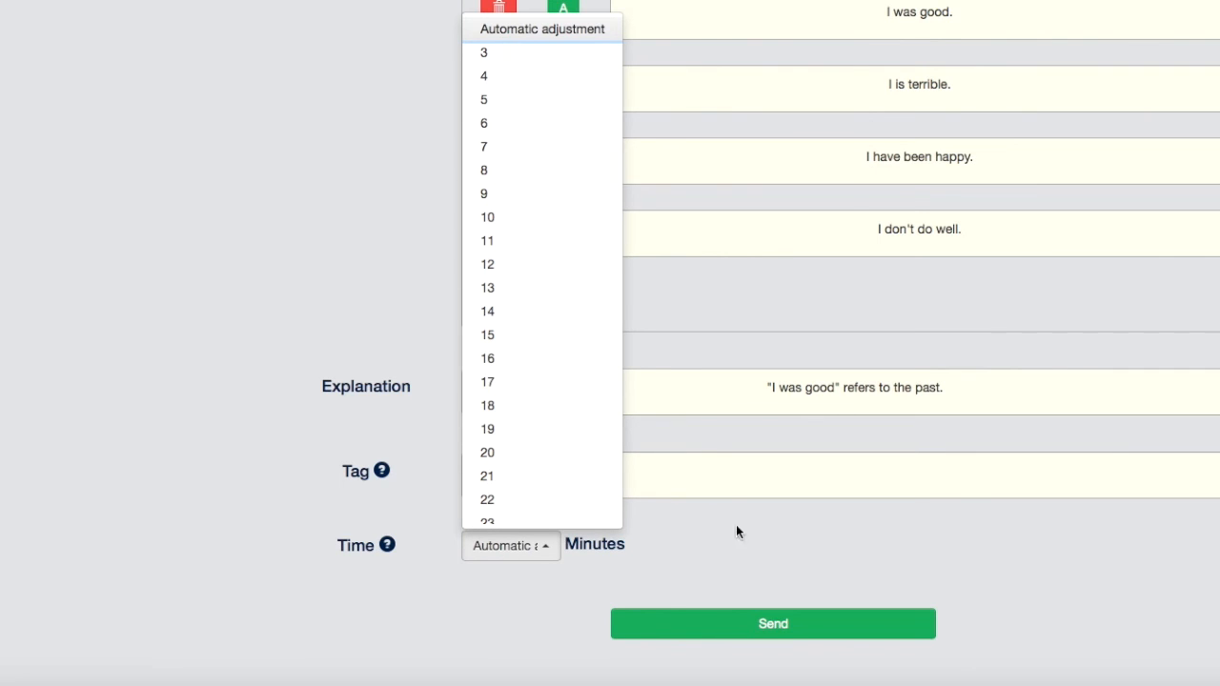
click(750, 562)
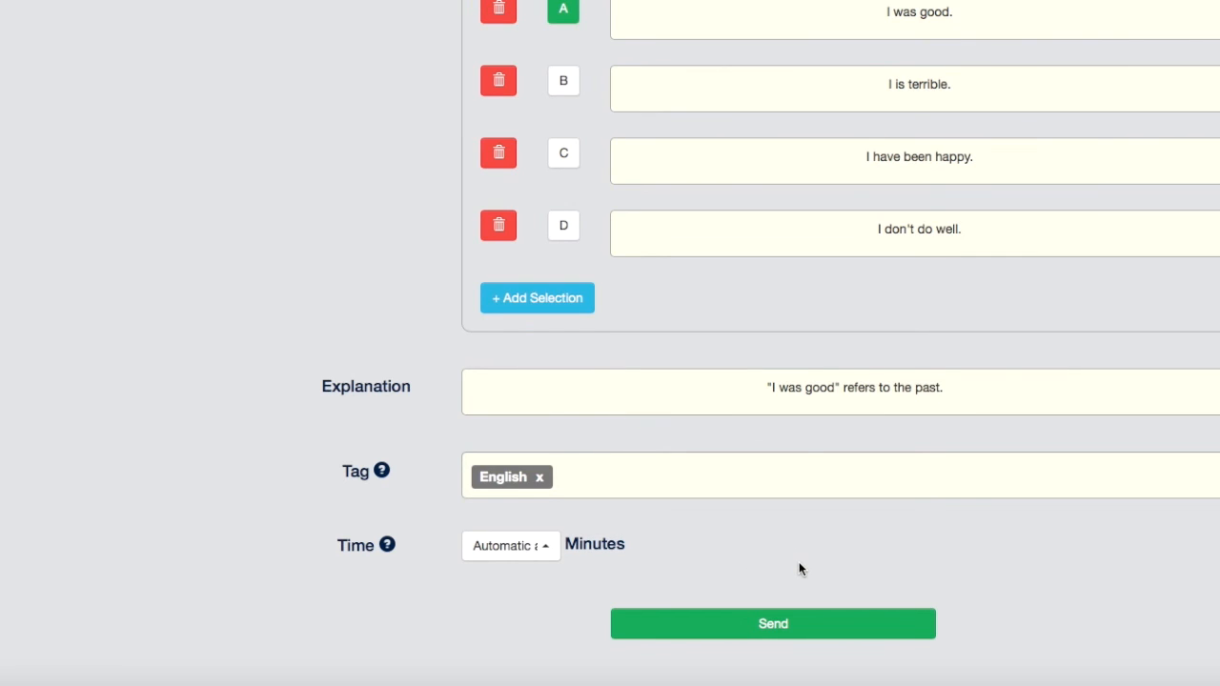
scroll(799, 561, up, 5)
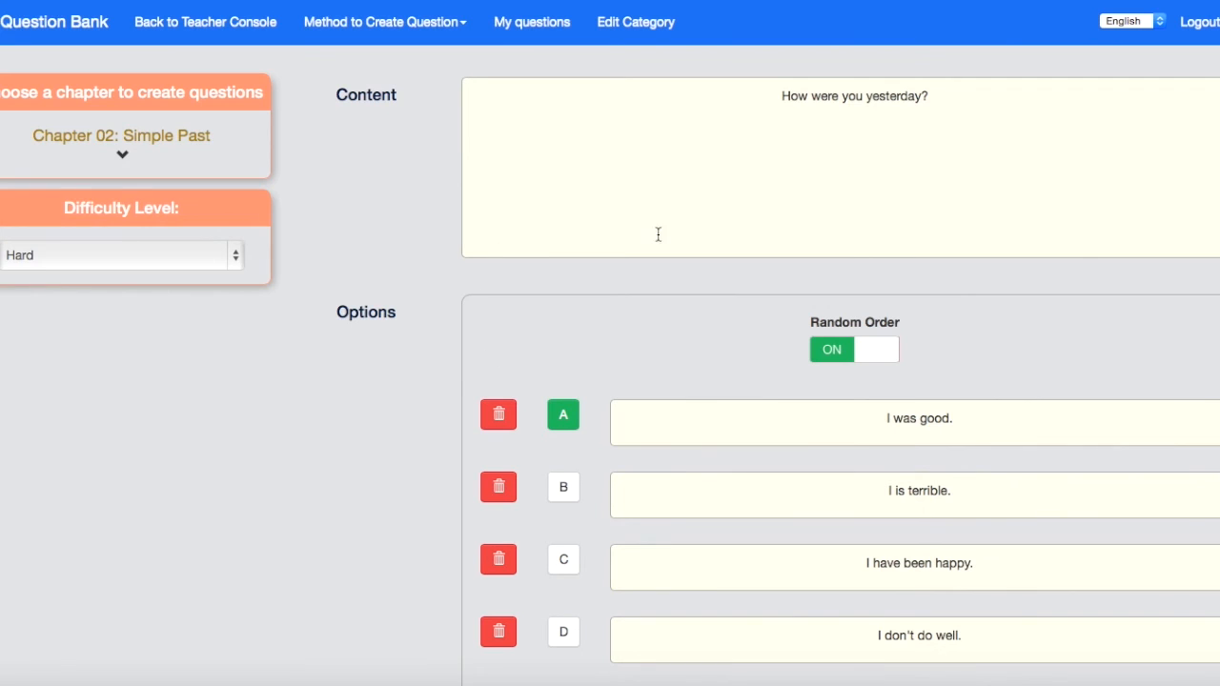
scroll(672, 224, down, 5)
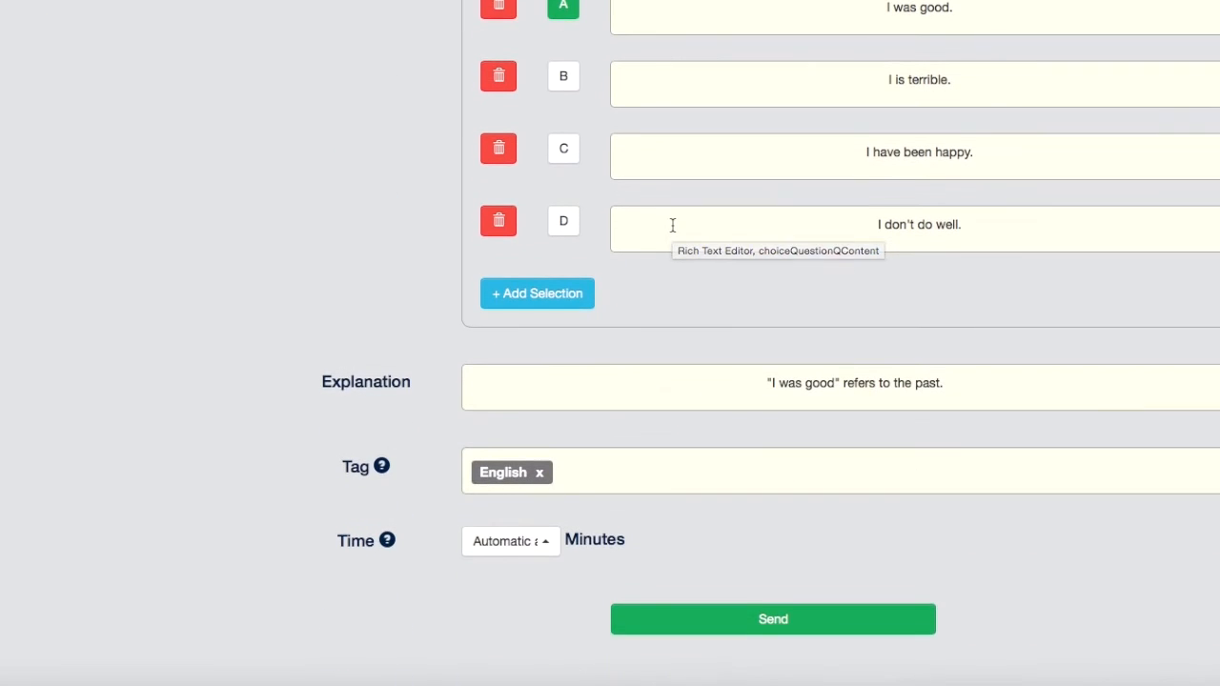
click(778, 626)
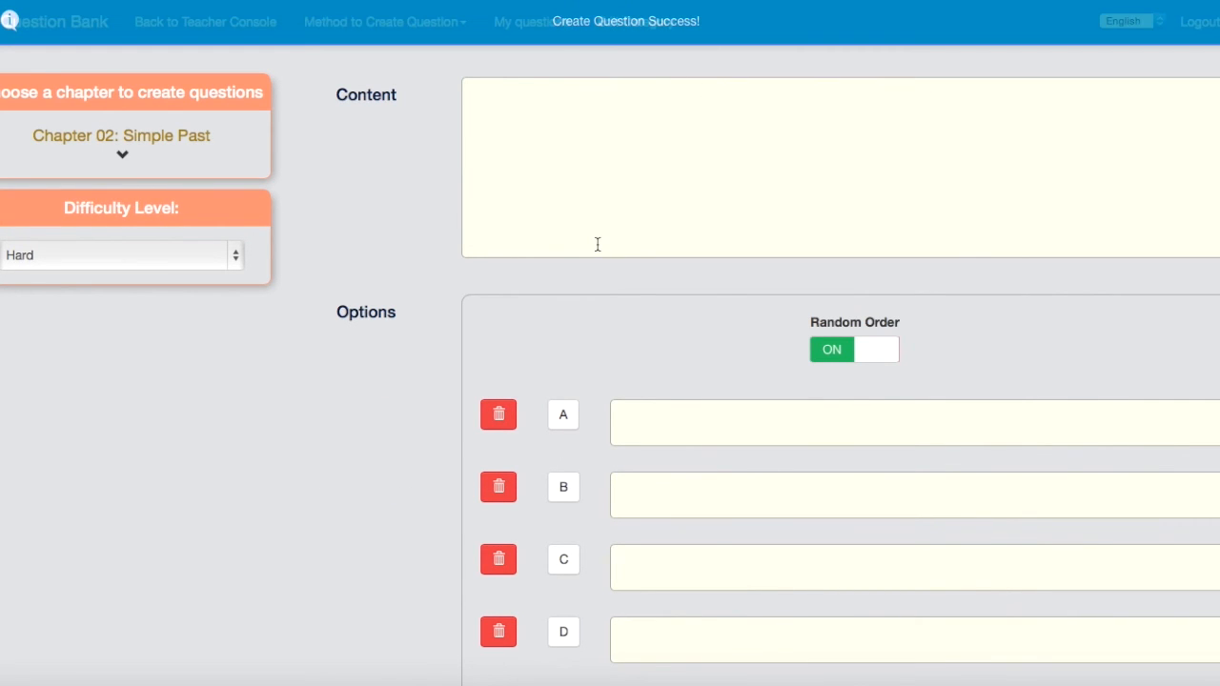
Leave the question creation page and list my own questions for 5th grade English, Chapter 02: Simple Past.
click(547, 30)
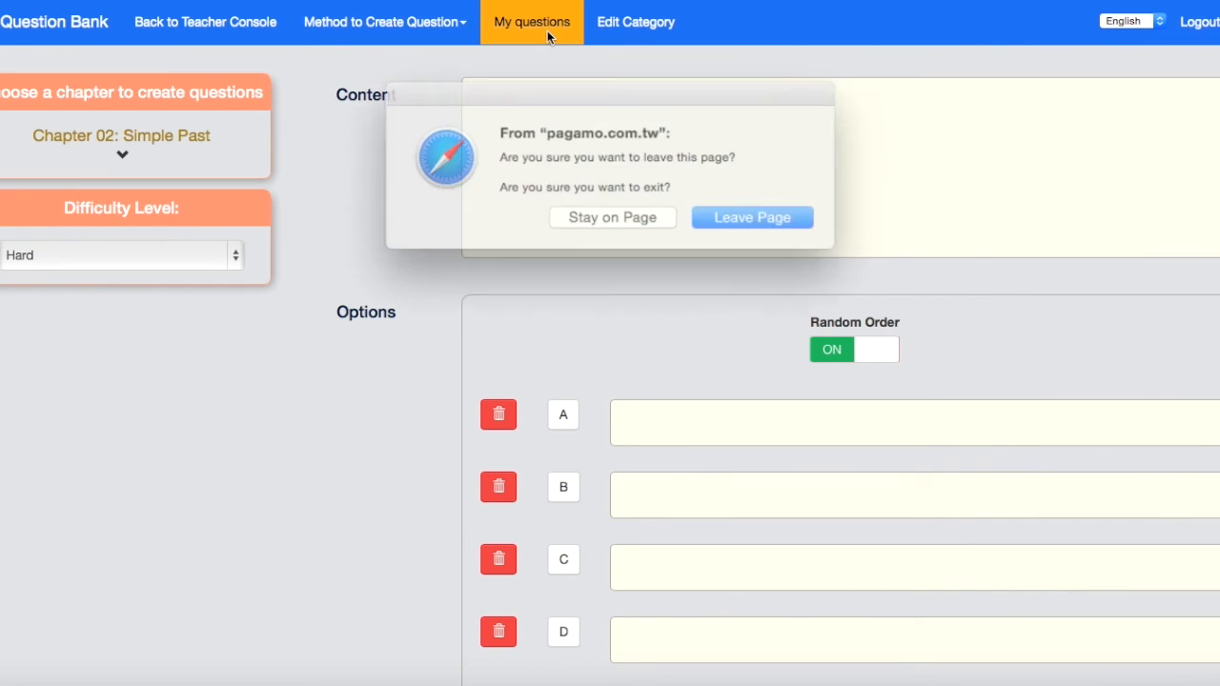
click(722, 212)
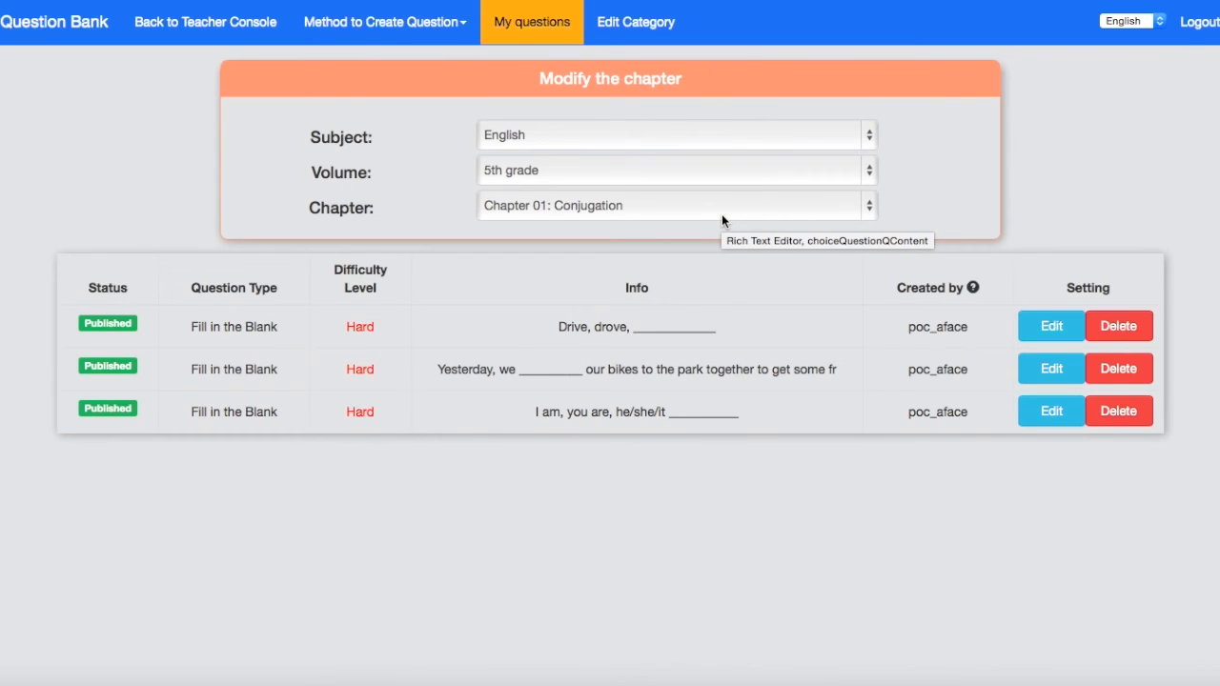
click(699, 208)
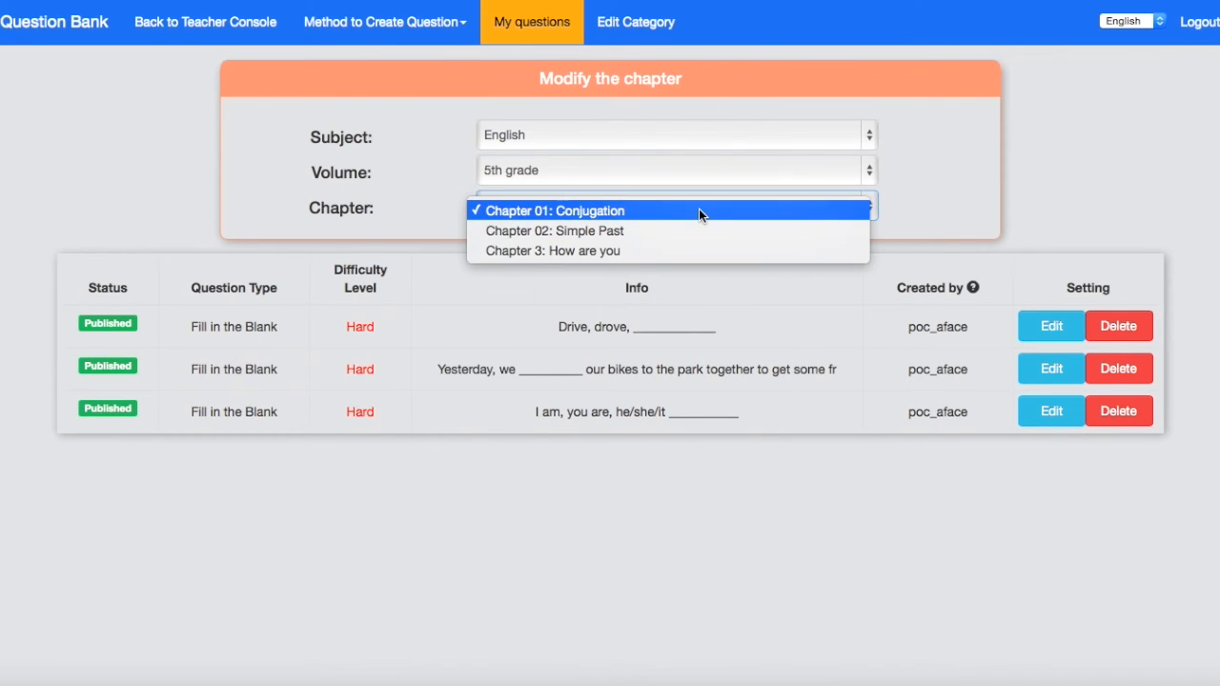
click(697, 231)
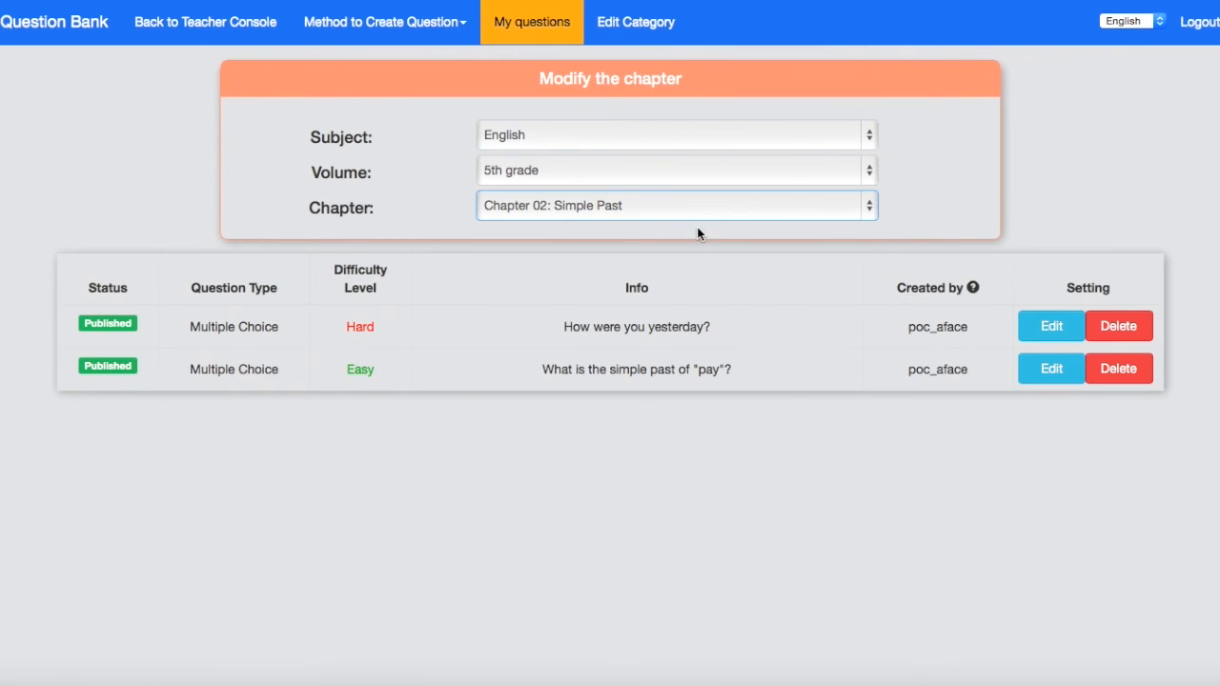
click(631, 322)
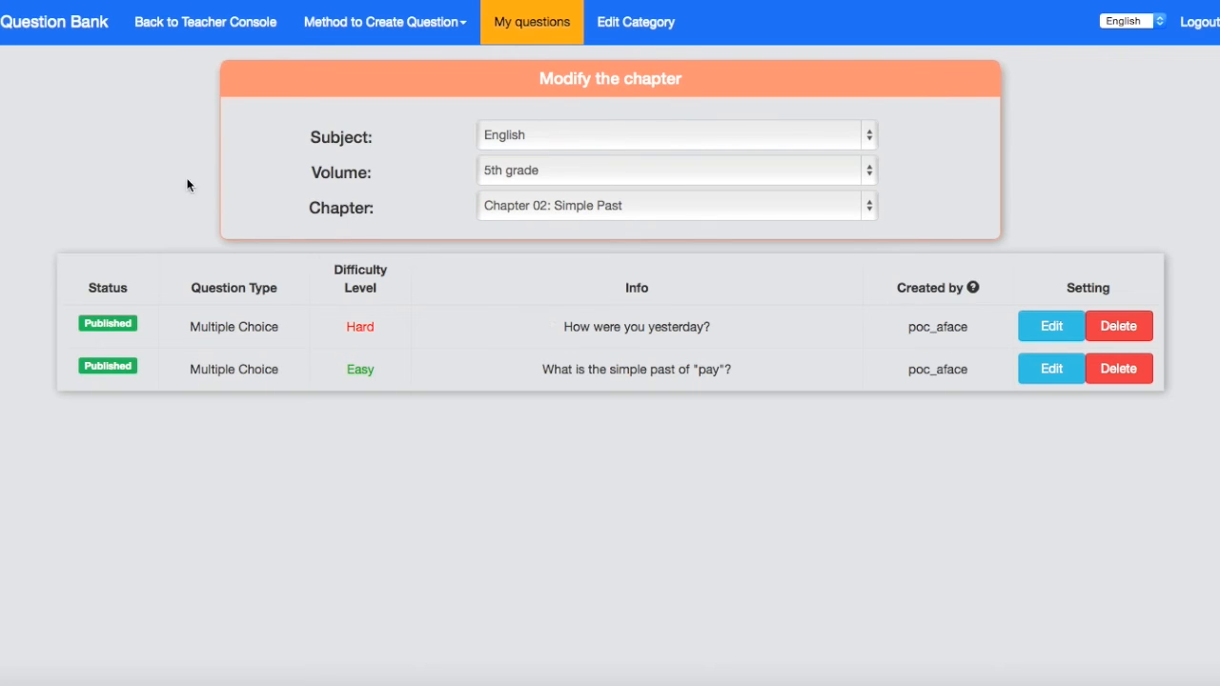
Return to the teacher console and examine the class's percent correct per question set in the statistical charts, including English 2.
click(173, 22)
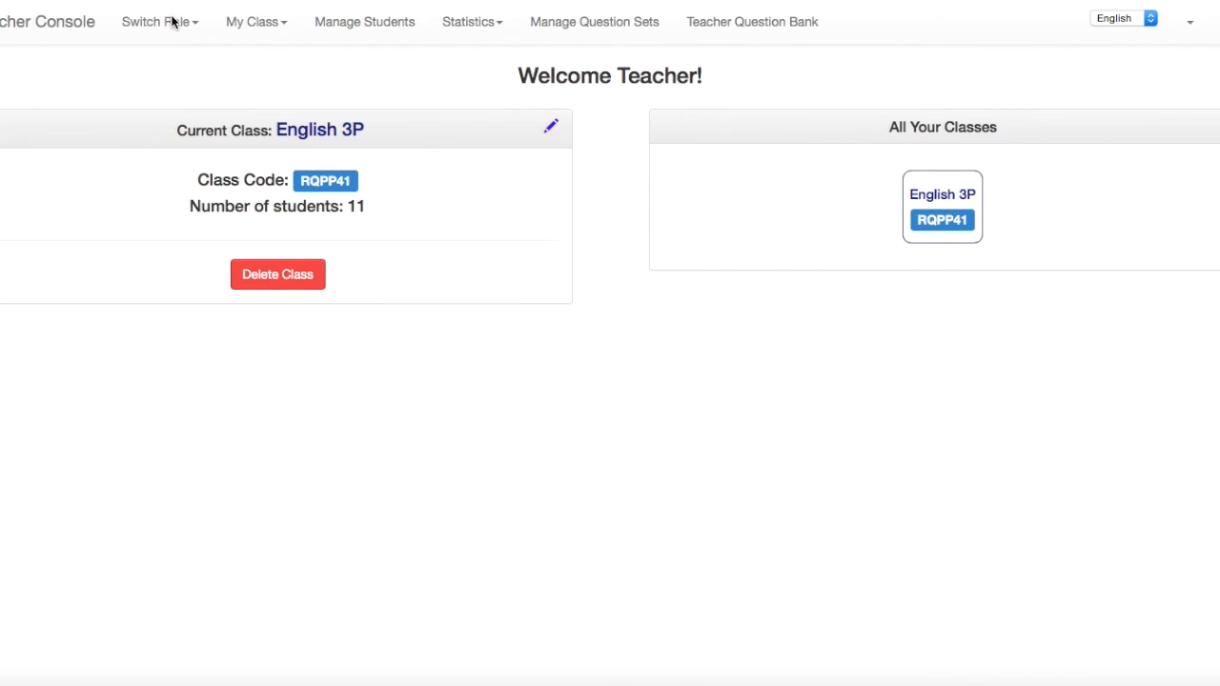
click(497, 33)
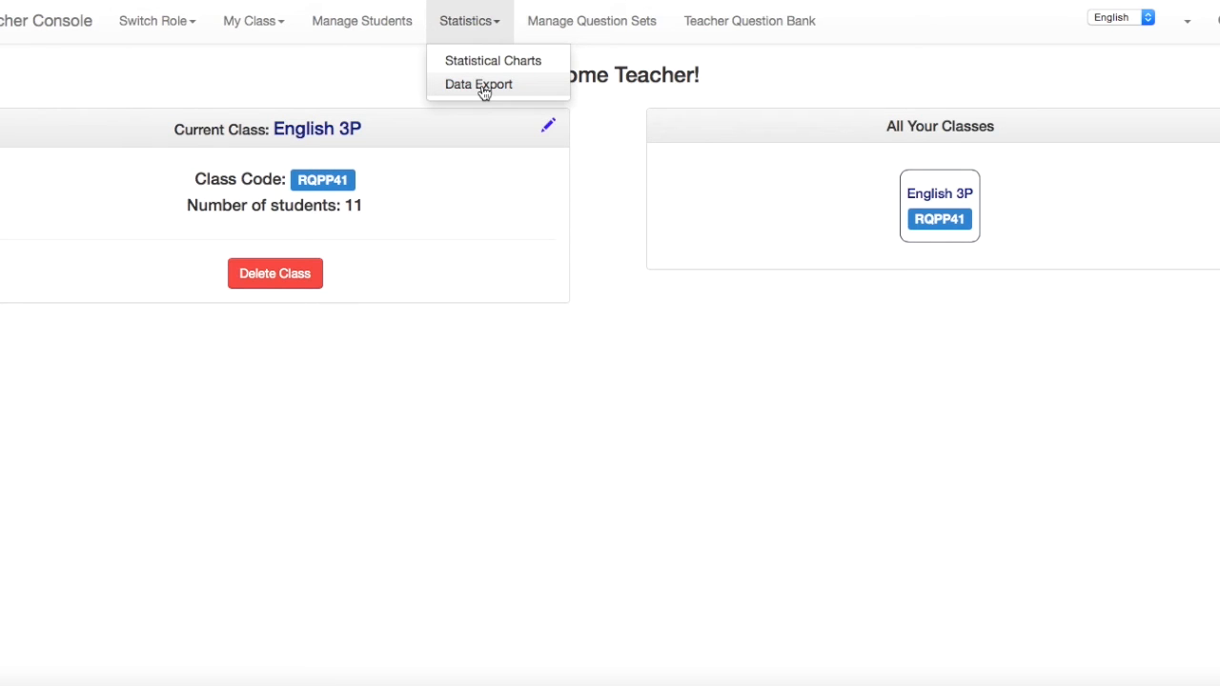
click(479, 64)
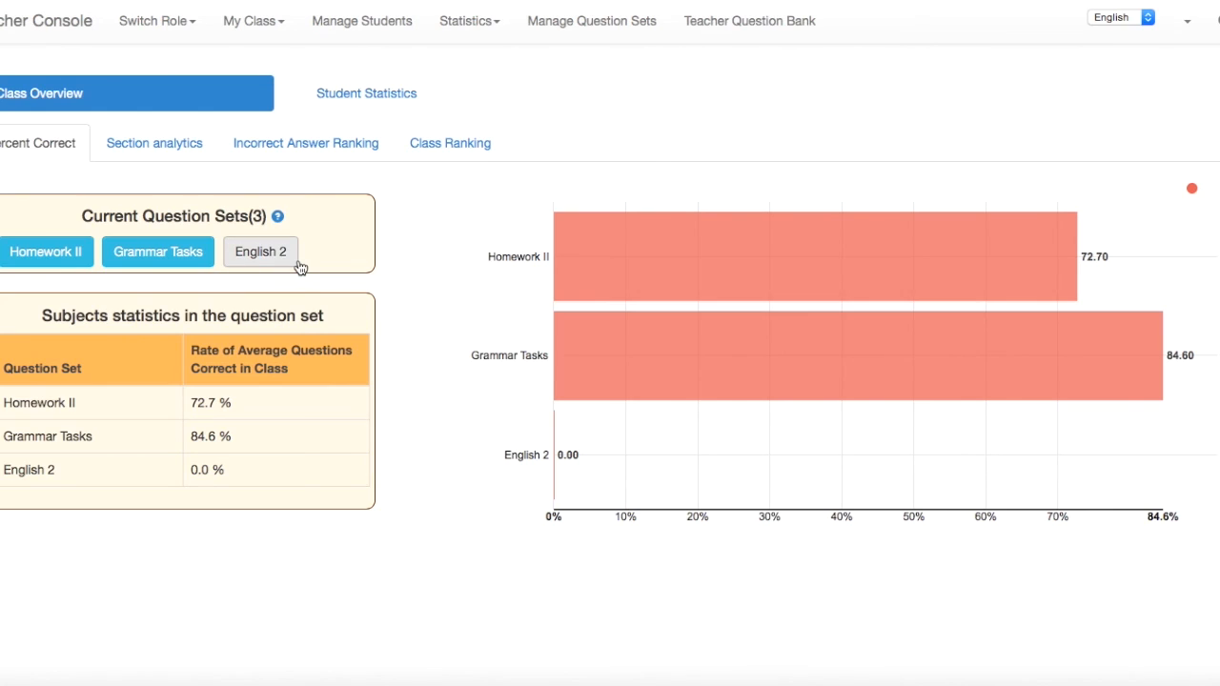
mouse_move(300, 268)
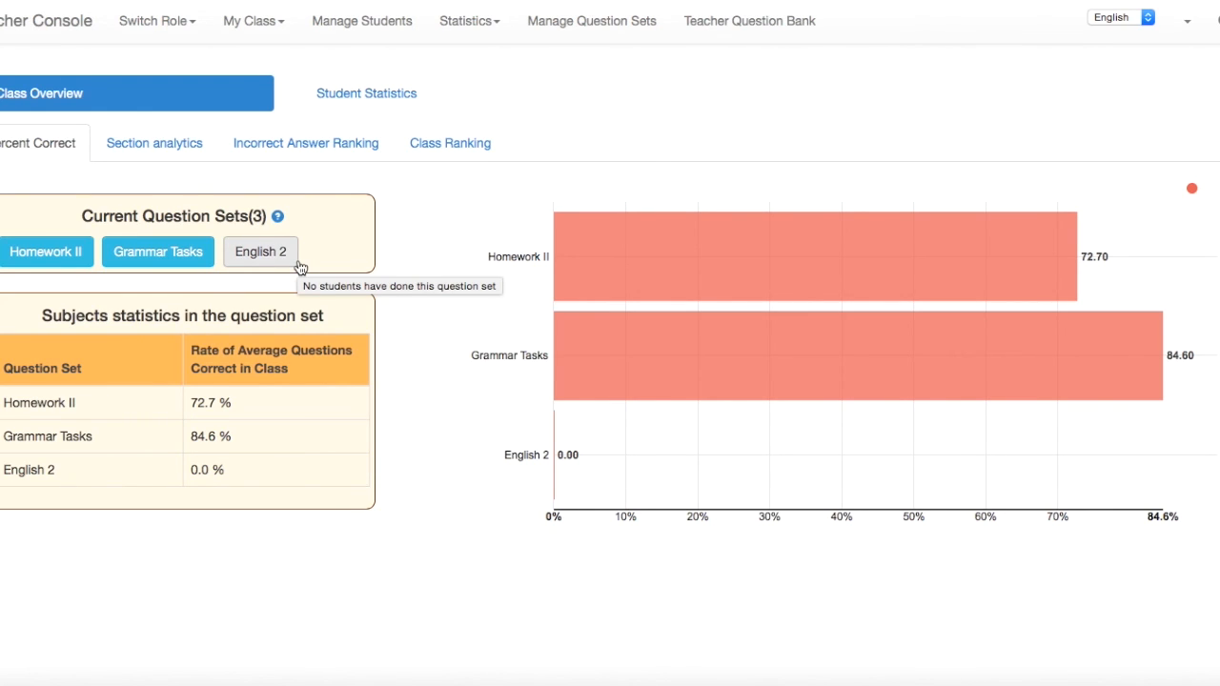
View the section analytics of the class for the Grammar Tasks question set.
click(190, 141)
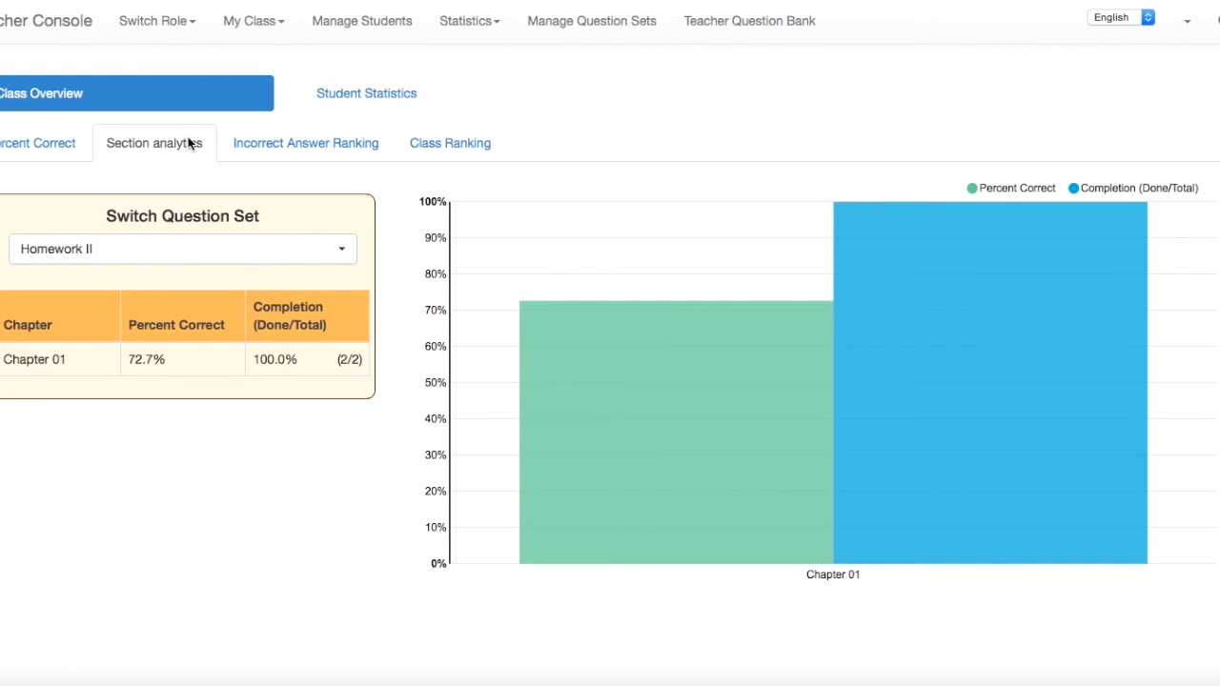
click(285, 257)
click(276, 307)
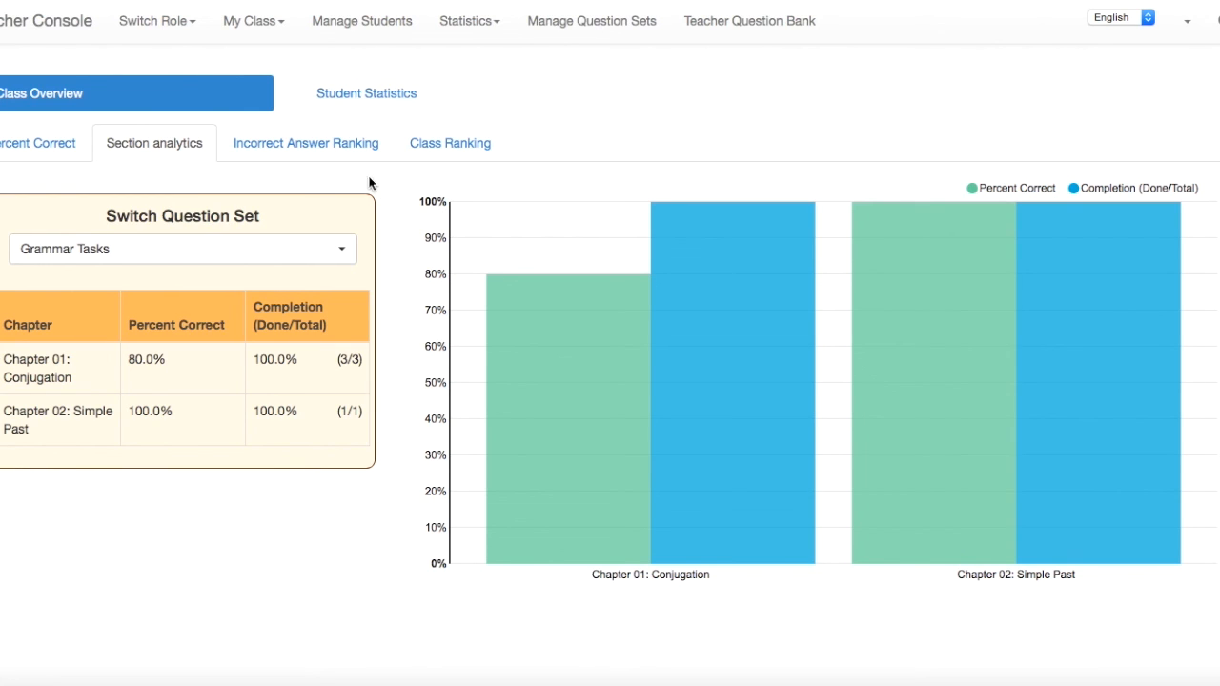
Review the class's incorrect answer ranking and the territory and question solving rankings.
click(329, 146)
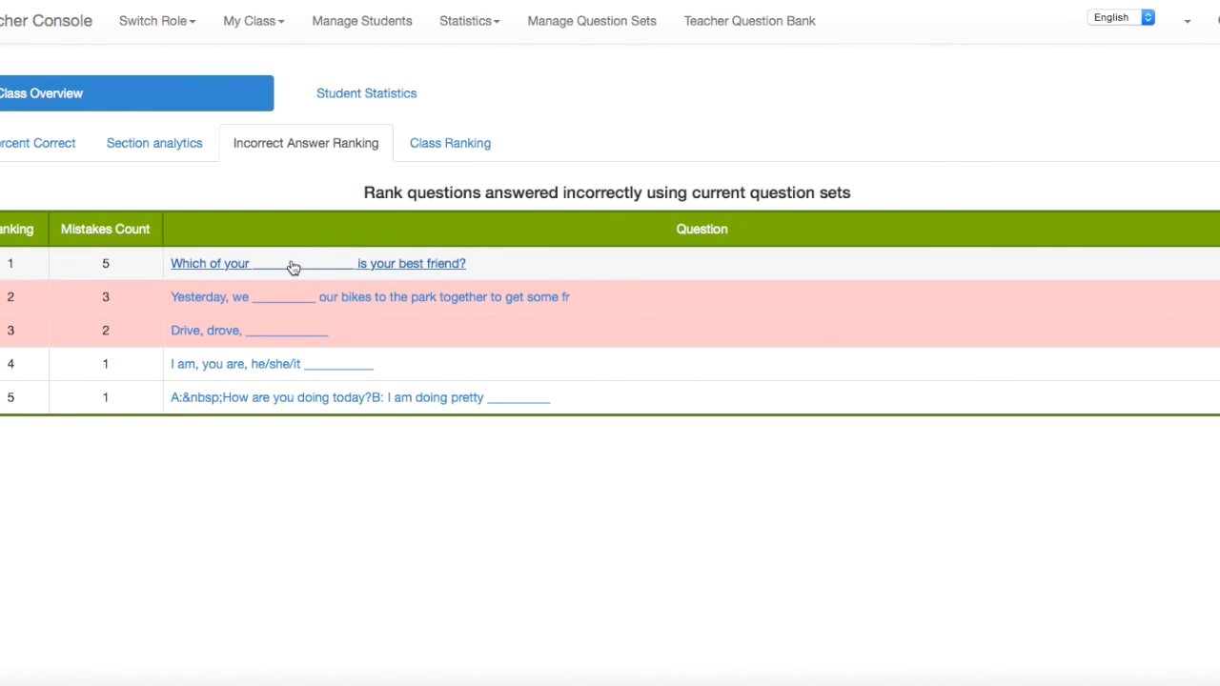
click(469, 150)
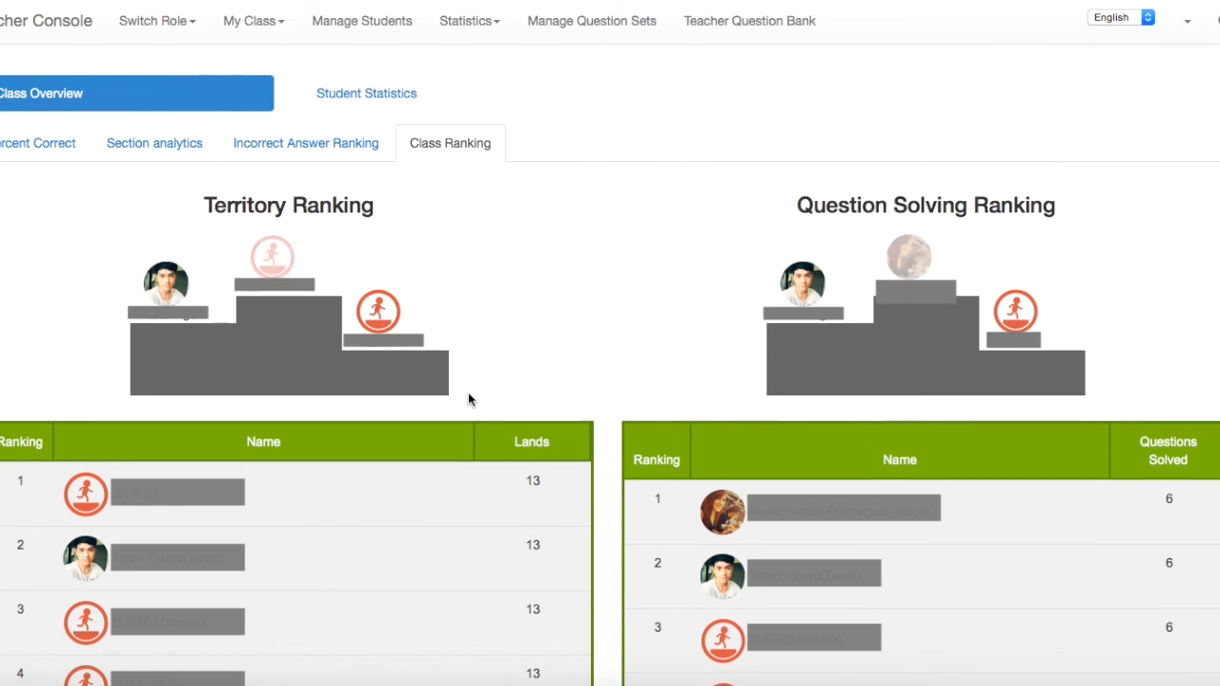
scroll(468, 395, down, 3)
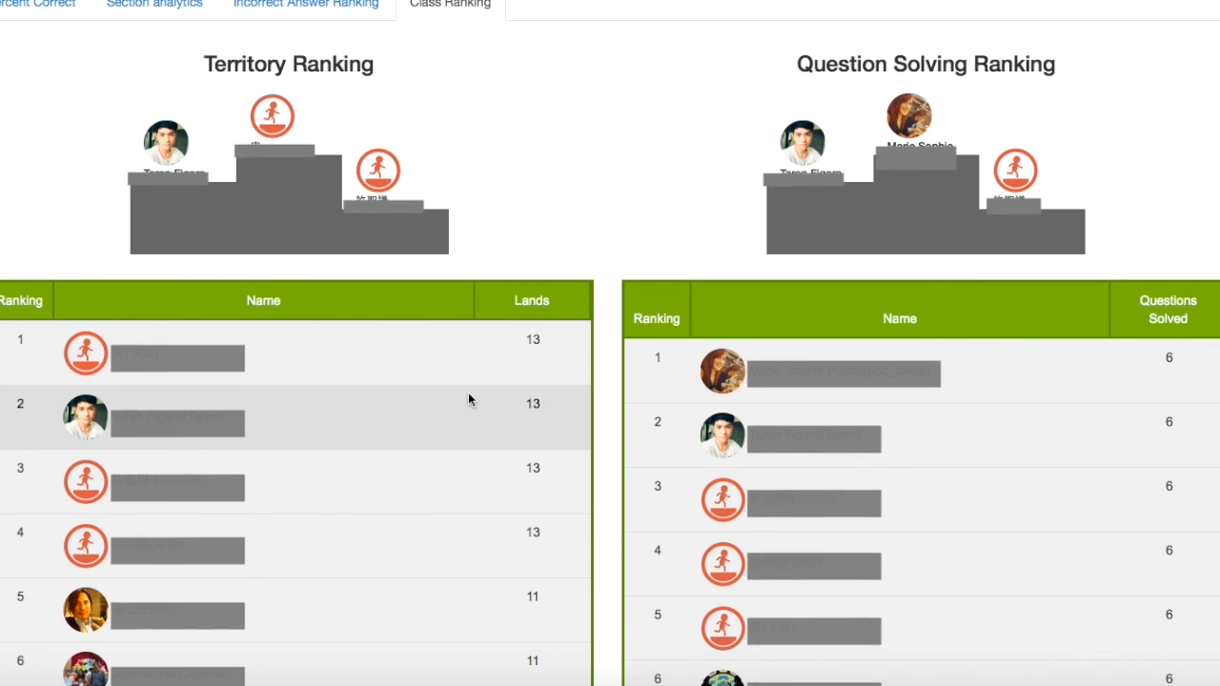
scroll(468, 393, up, 1)
scroll(468, 400, up, 1)
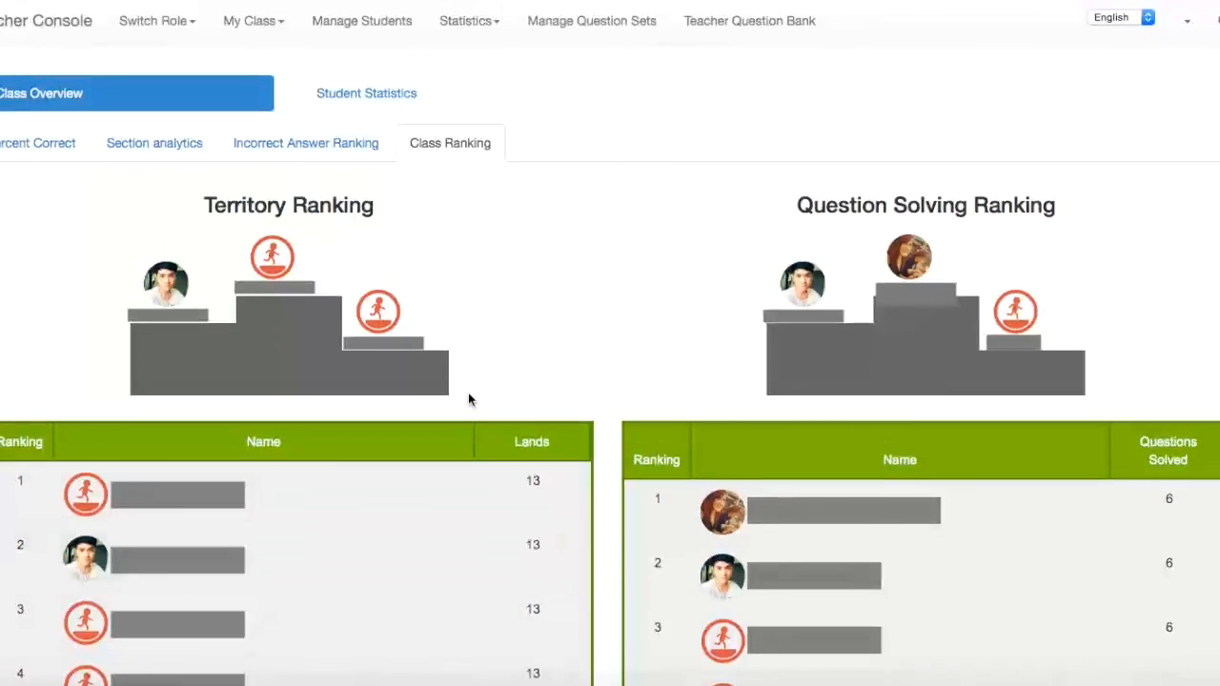
Show the statistics per student and check the first student's completion and percent correct for Homework II.
click(393, 105)
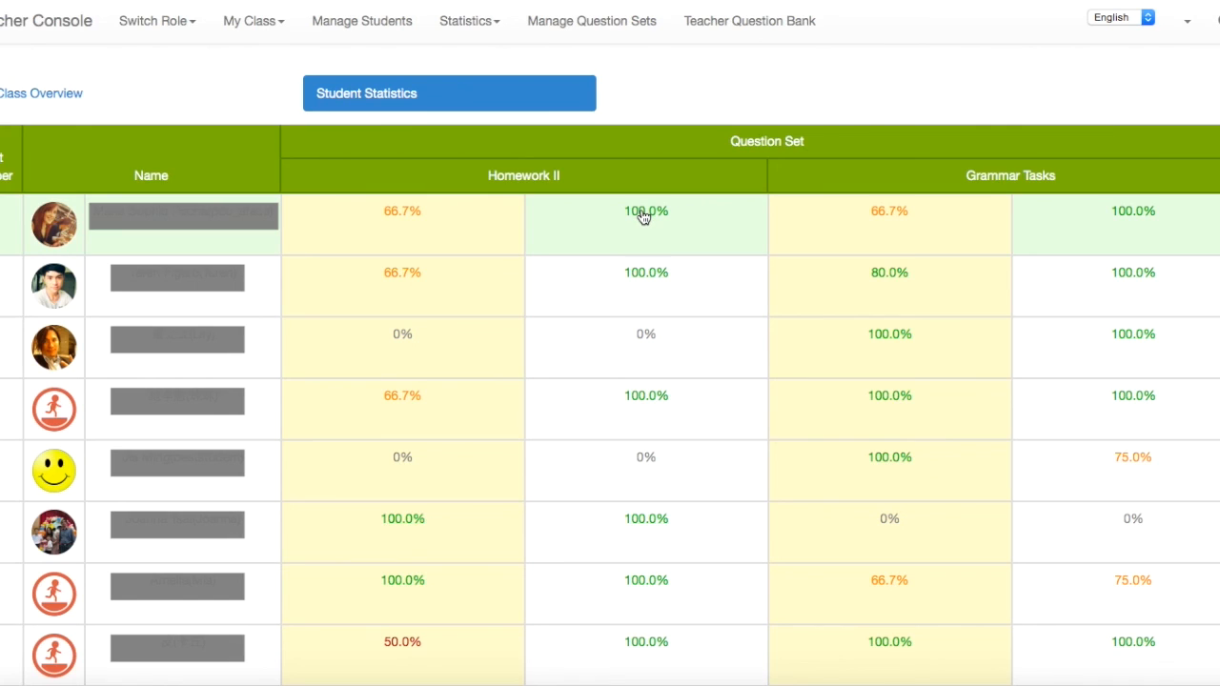
mouse_move(643, 217)
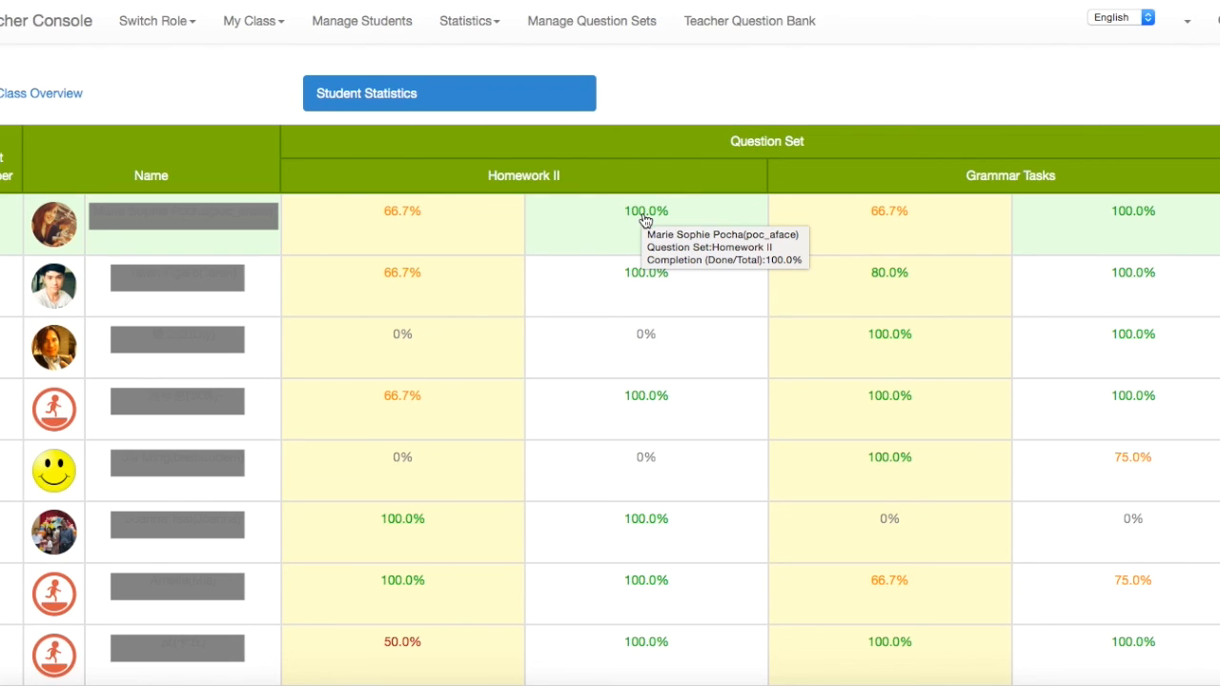
mouse_move(400, 219)
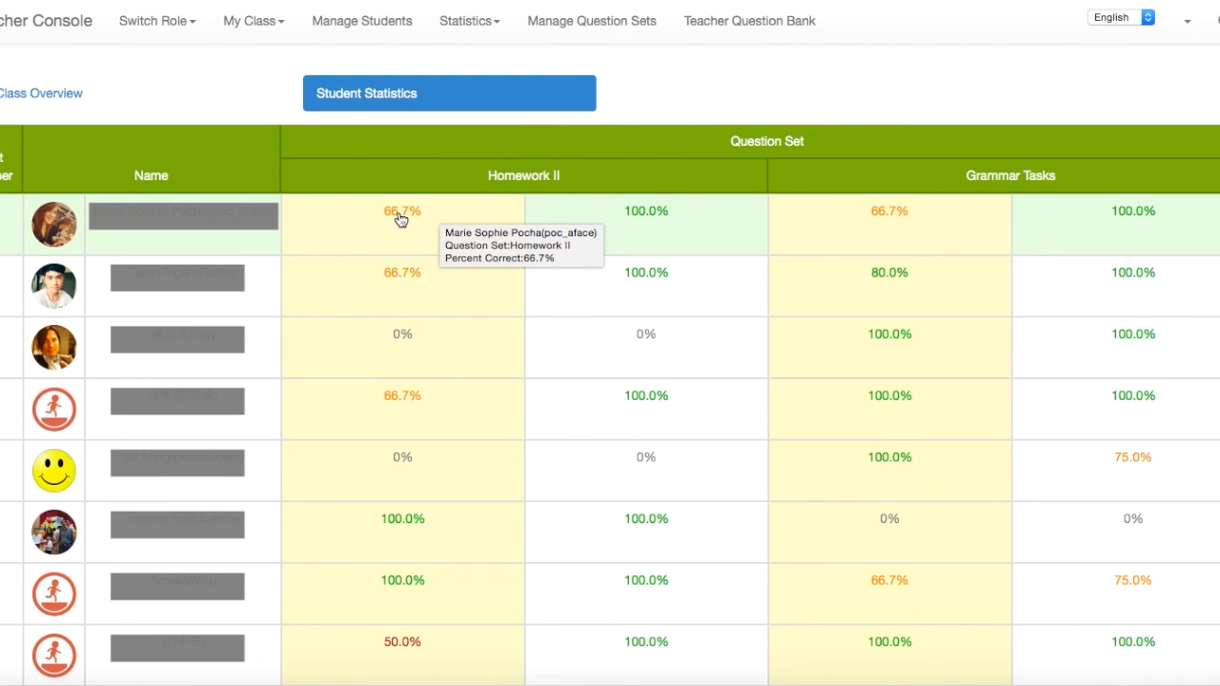
Examine the first student's detailed Homework II statistics and incorrect answer ranking, close them and return to the teacher console home page.
click(400, 219)
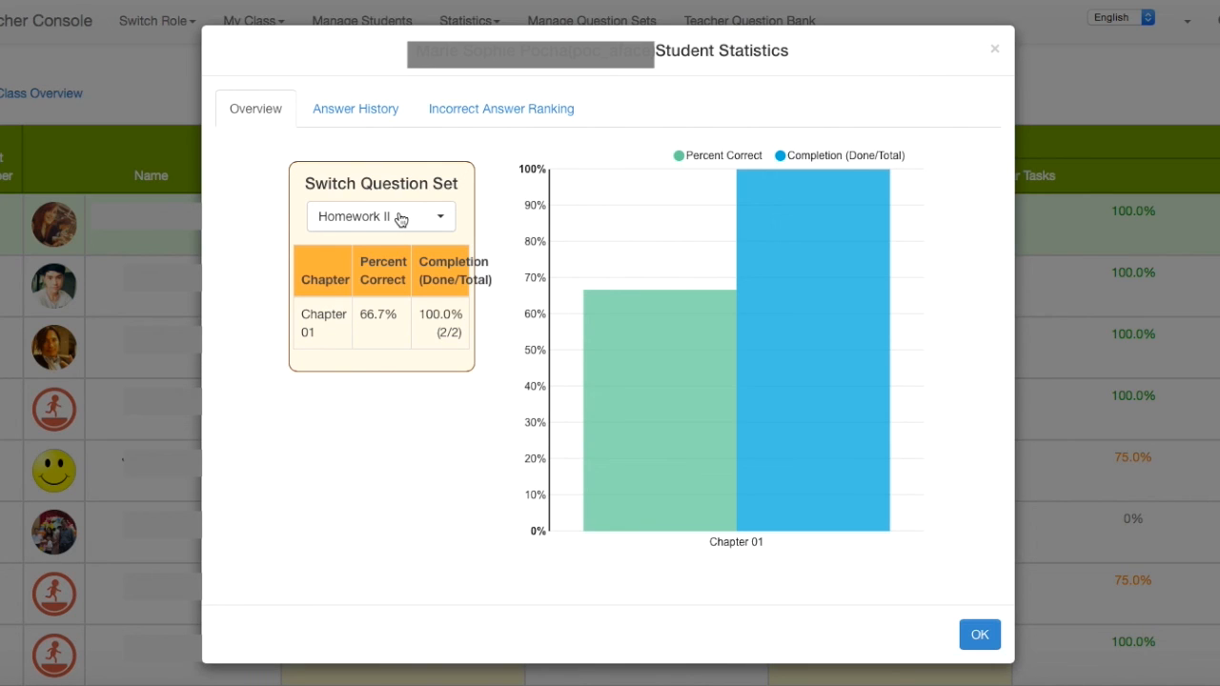
click(470, 114)
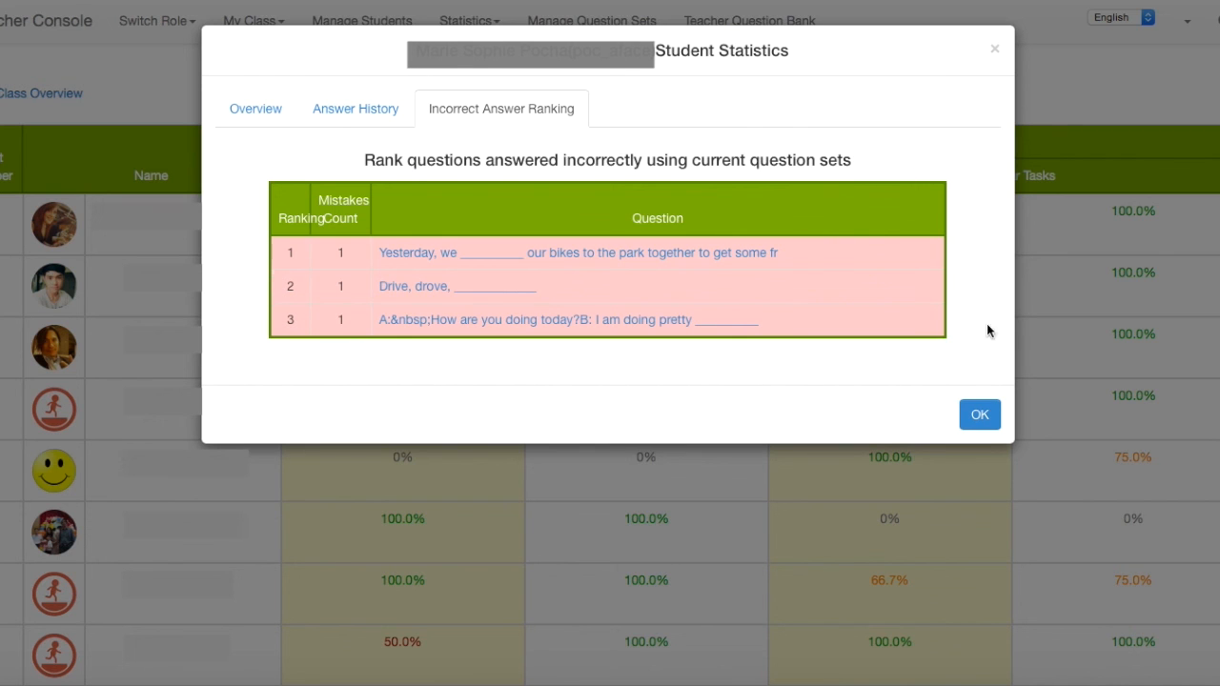
click(978, 424)
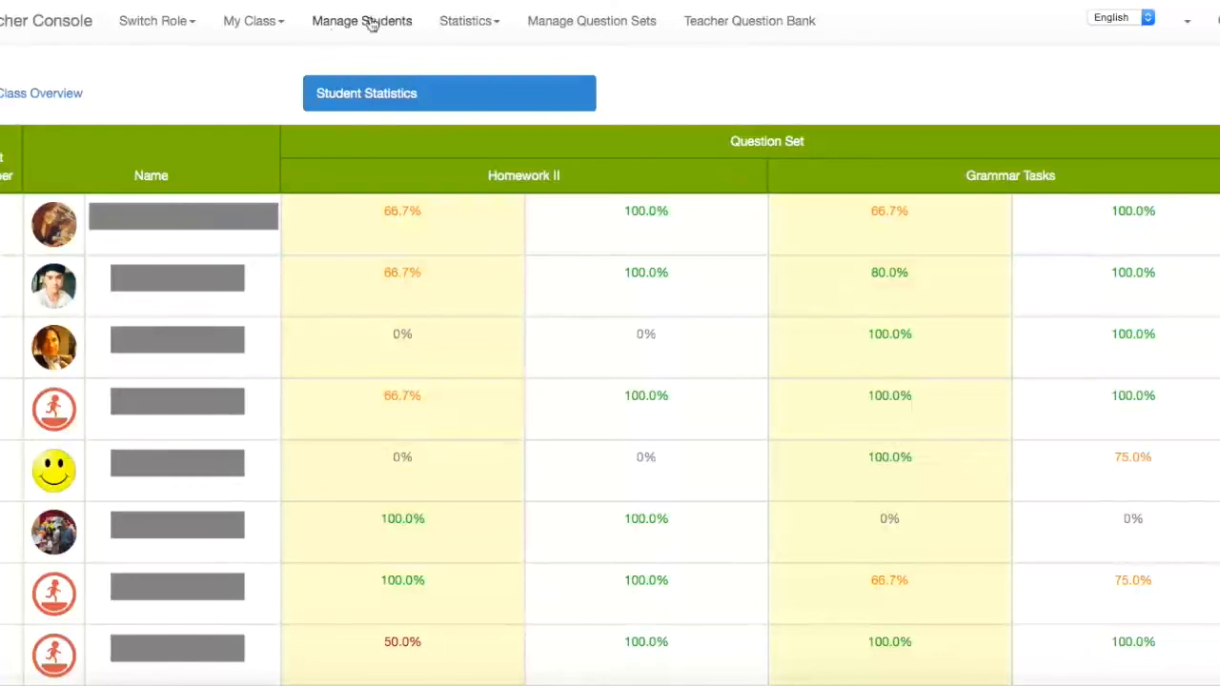
click(52, 29)
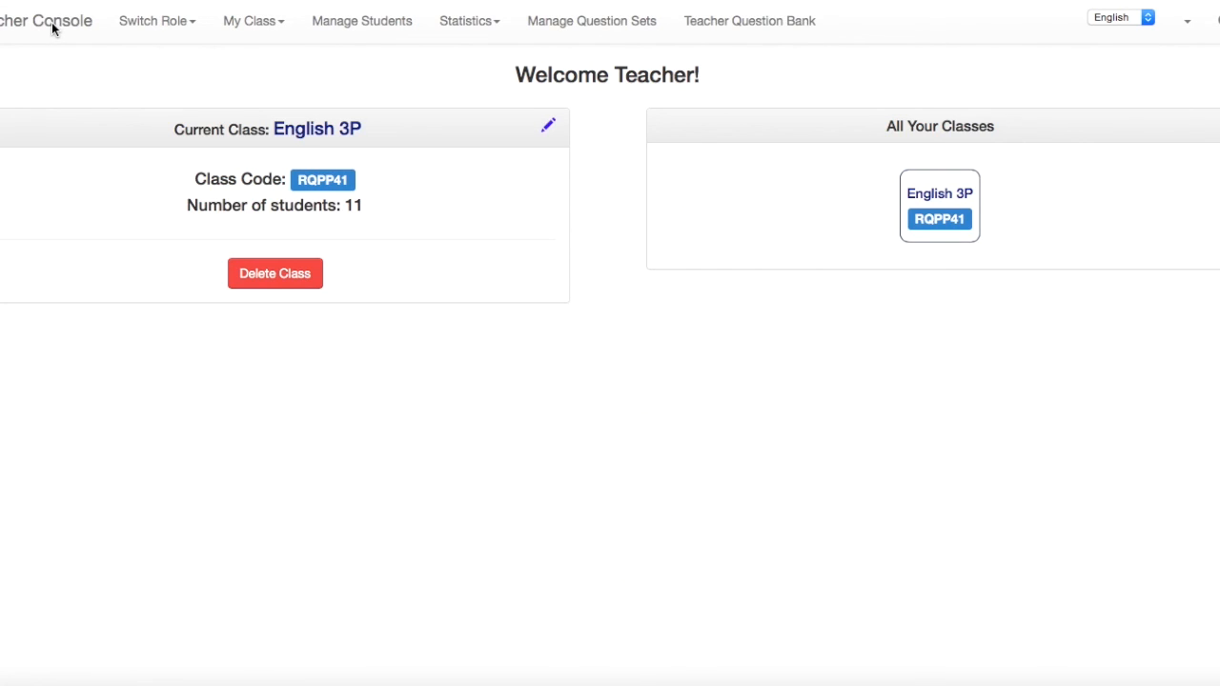